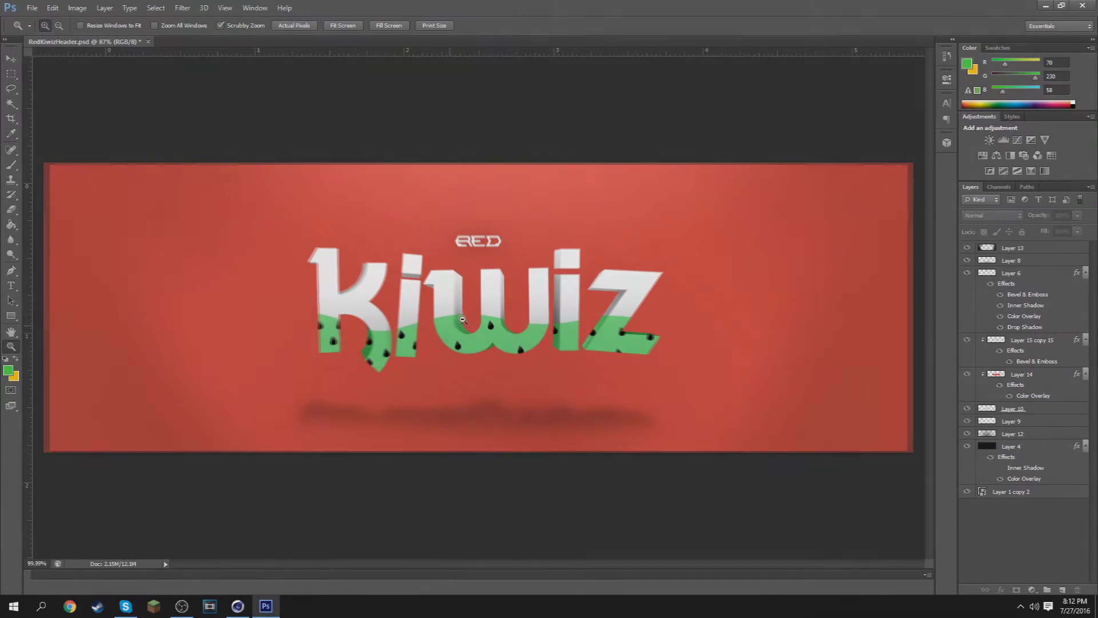
scroll(495, 317, "down", 2, "alt")
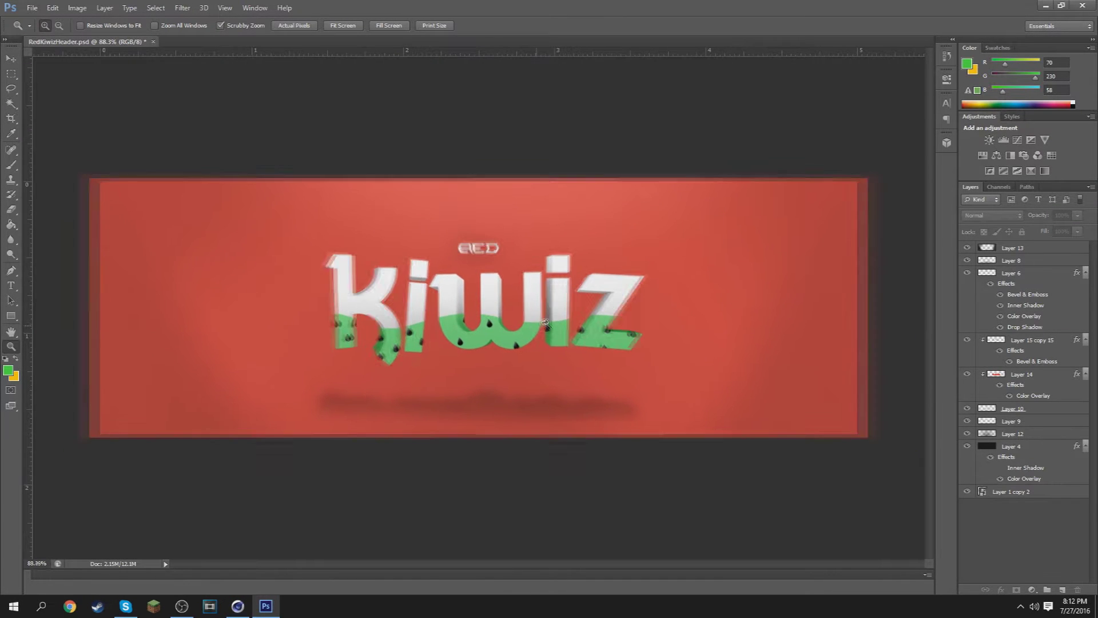
scroll(541, 324, "down", 1, "alt")
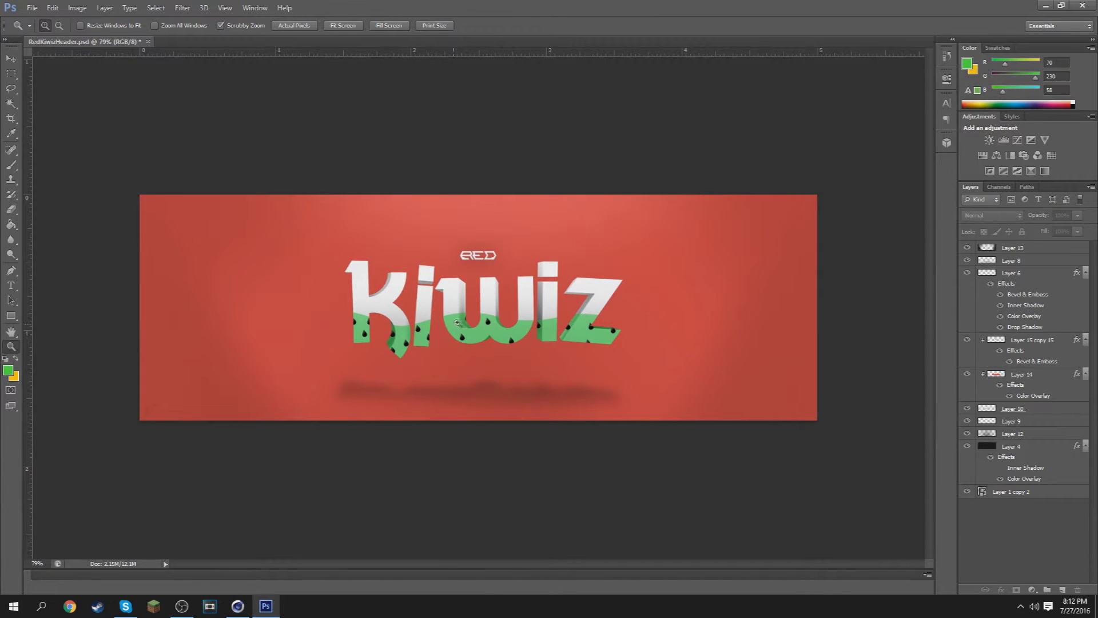
scroll(457, 317, "up", 2, "alt")
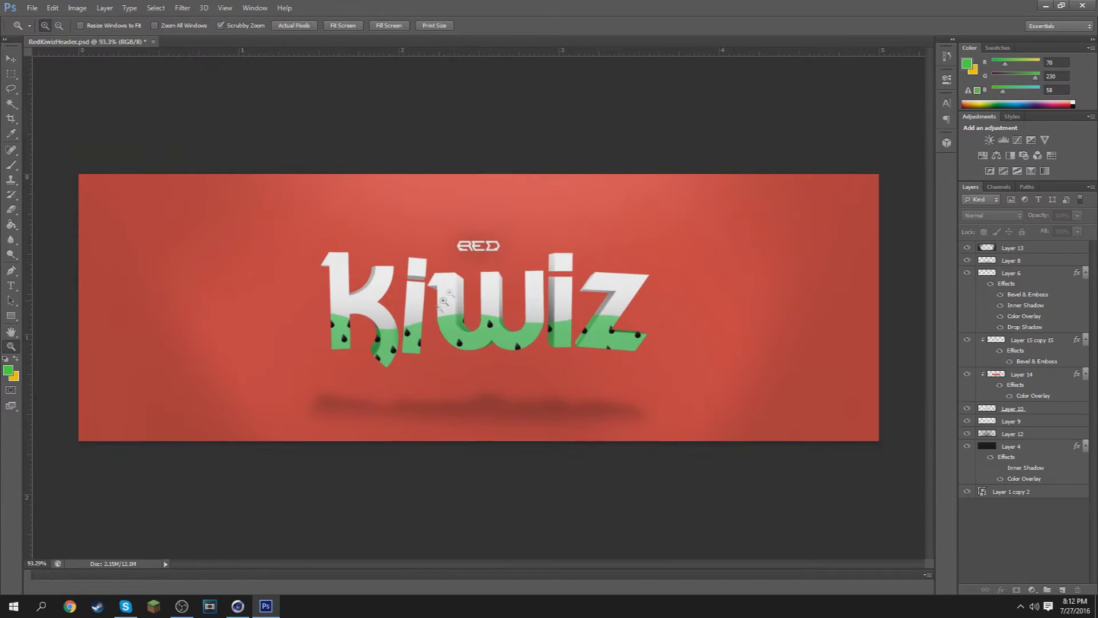
key("b")
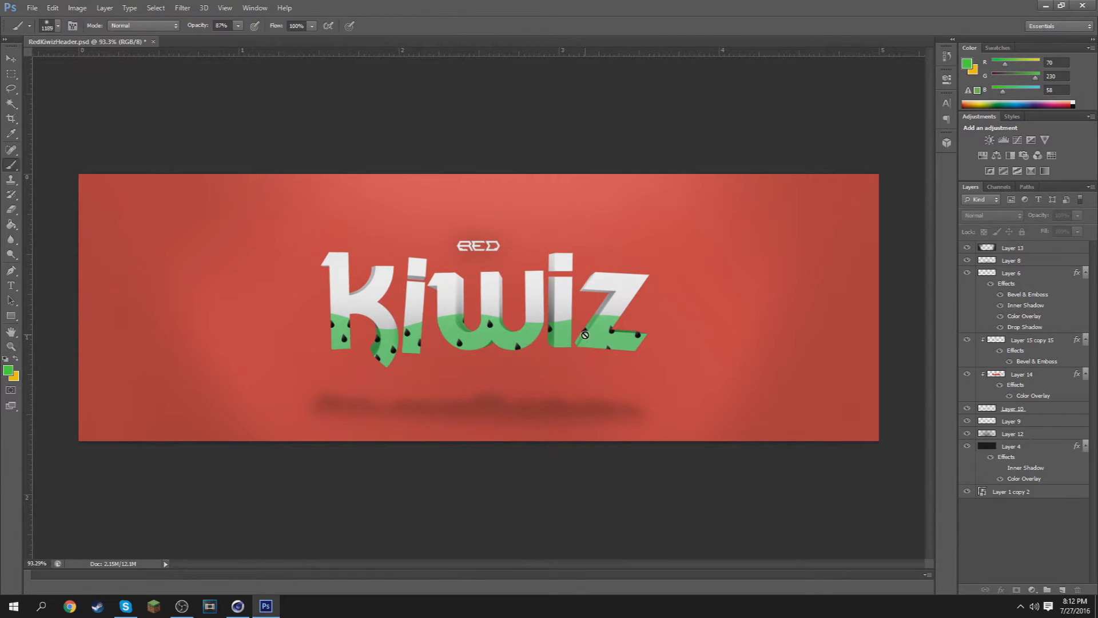
key("v")
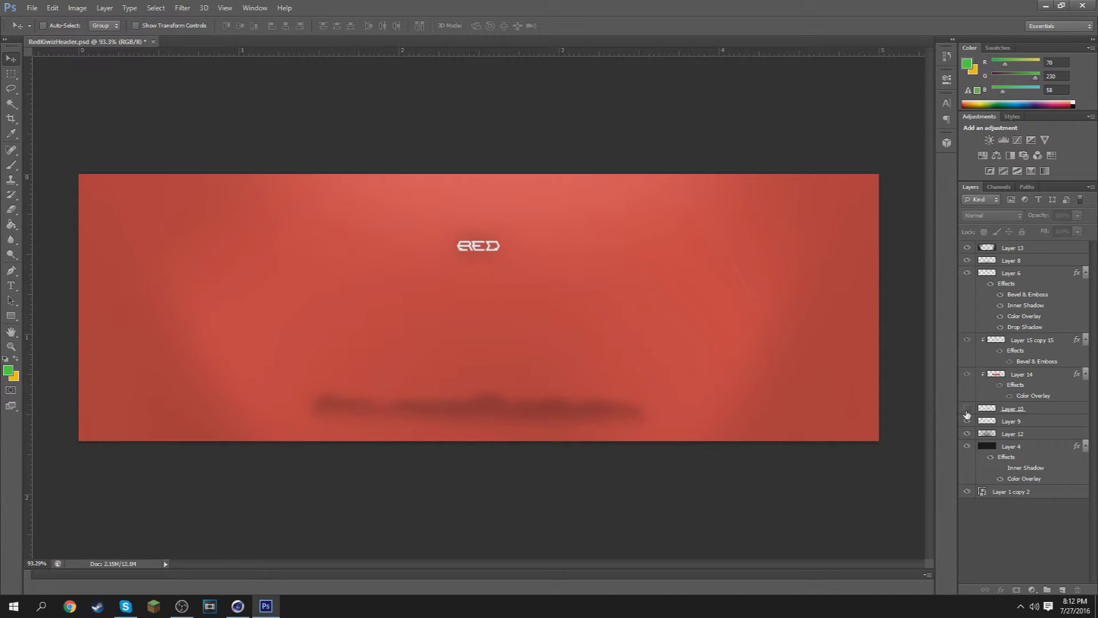
Hide Layer 15 copy 15, which holds the black seeds on the green part of the kiwiz lettering
left_click(966, 411)
left_click(967, 342)
key("z")
left_click_drag(595, 329, 640, 330)
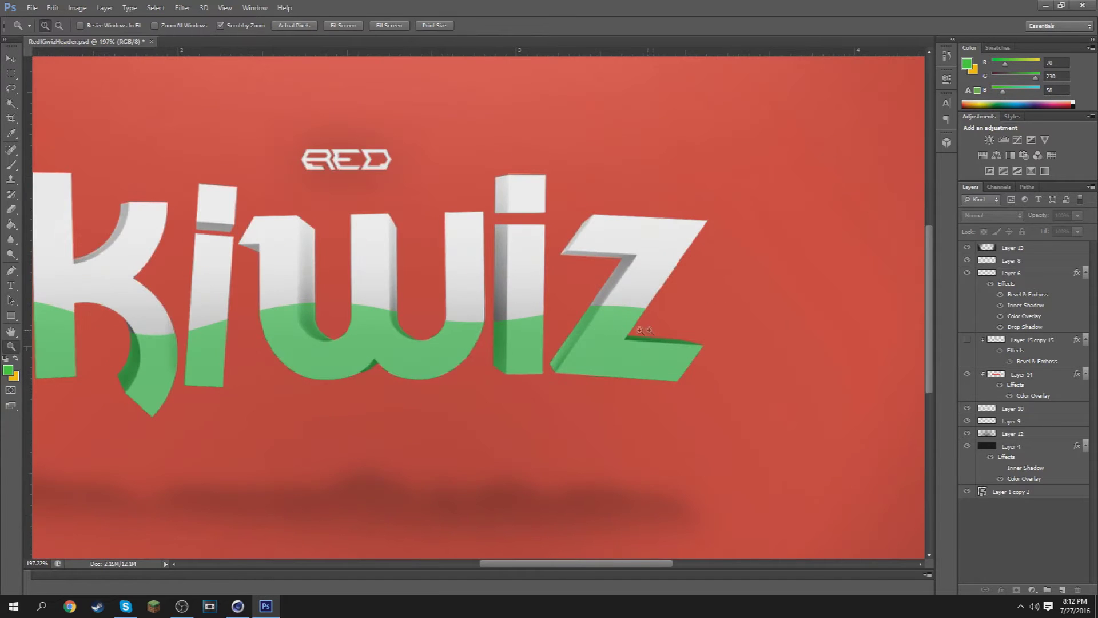
left_click_drag(598, 362, 468, 311)
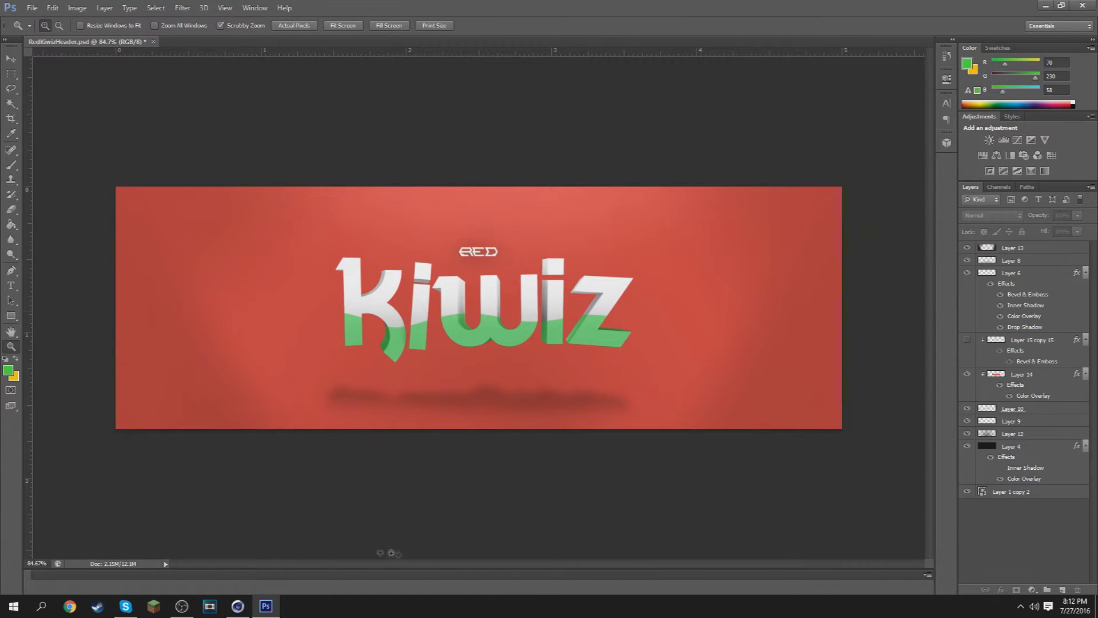
Switch to Cinema 4D, add a MoText object and move it about 170 cm along negative X
left_click(238, 607)
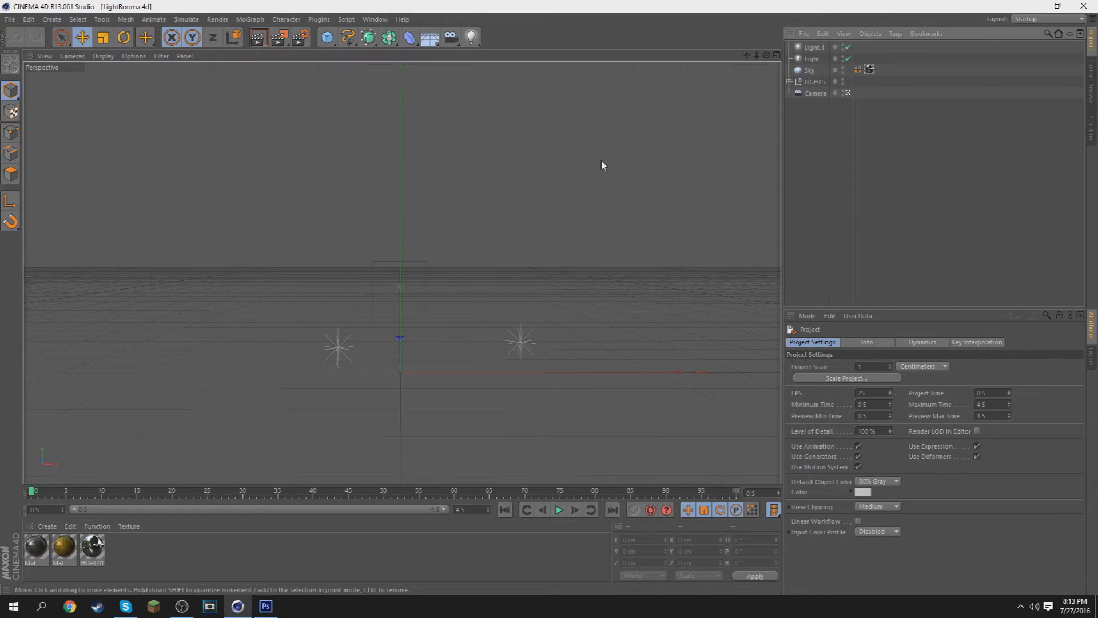
key("t")
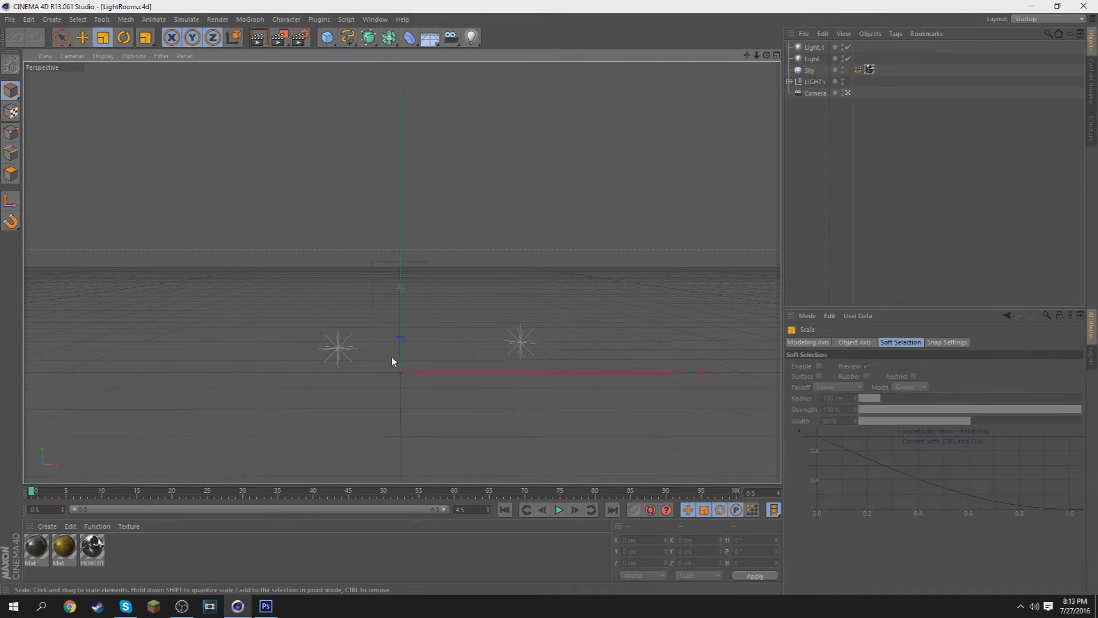
left_click(247, 20)
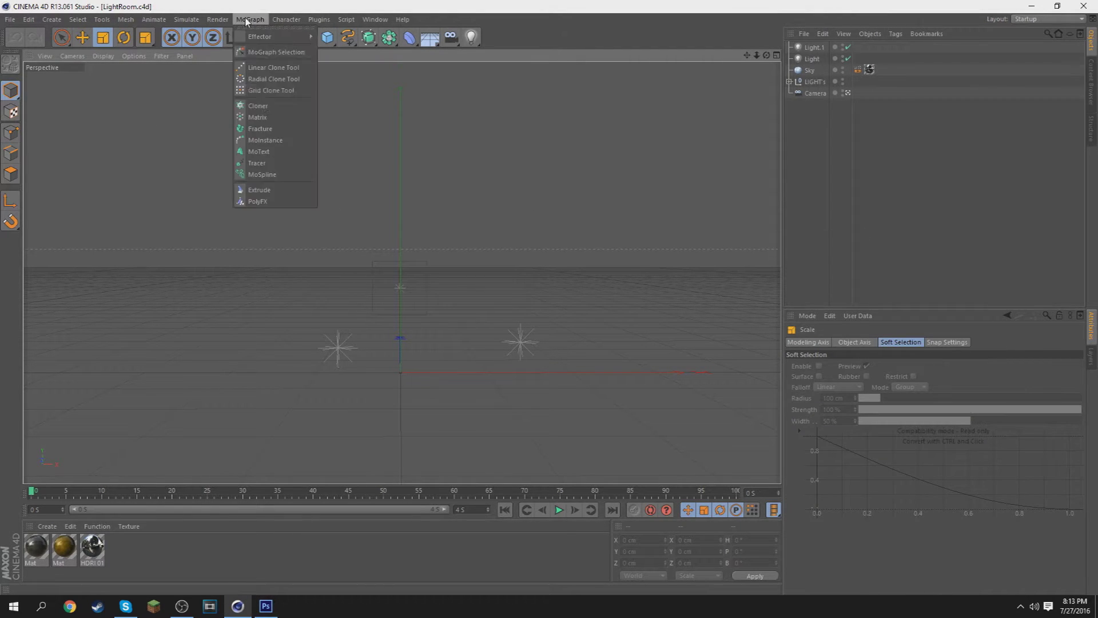
left_click(260, 152)
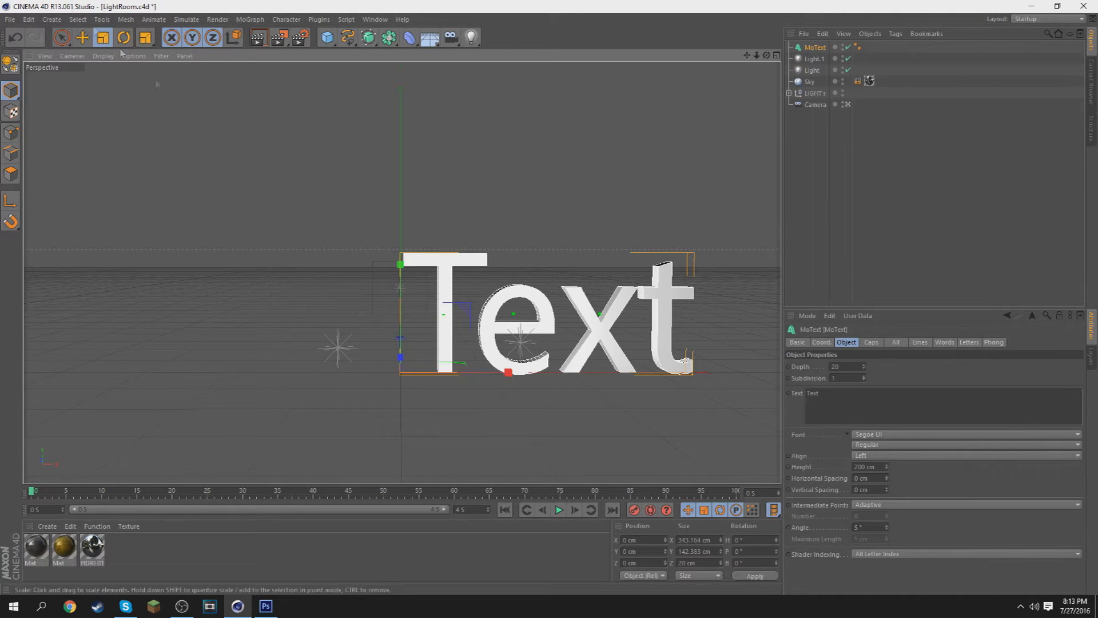
key("e")
left_click_drag(492, 389, 352, 383)
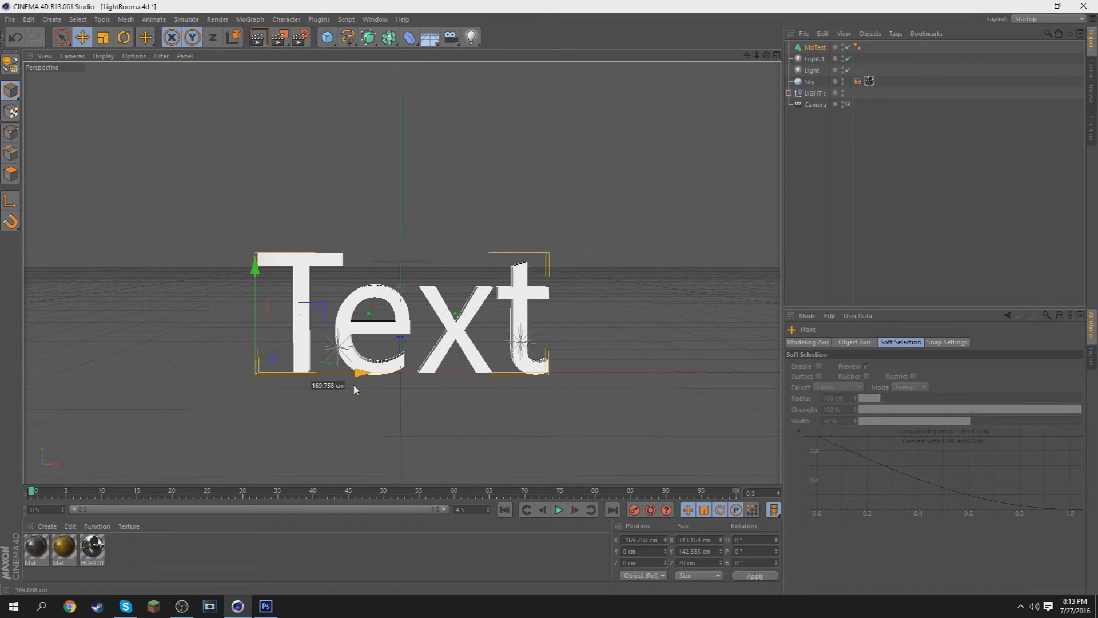
left_click(276, 611)
left_click_drag(426, 302, 565, 346)
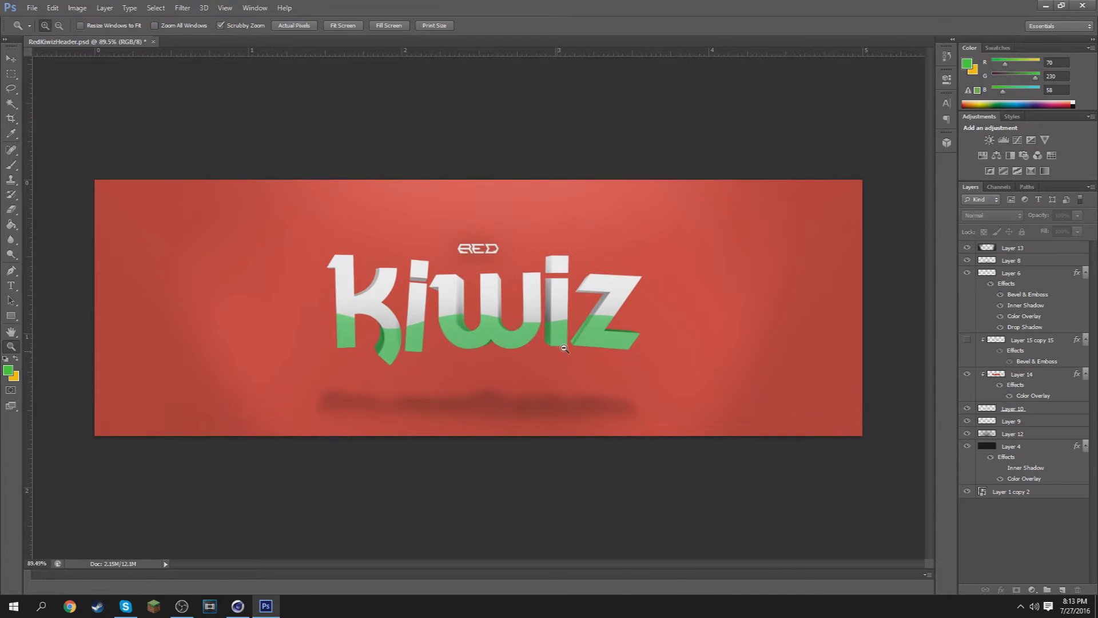
left_click(182, 608)
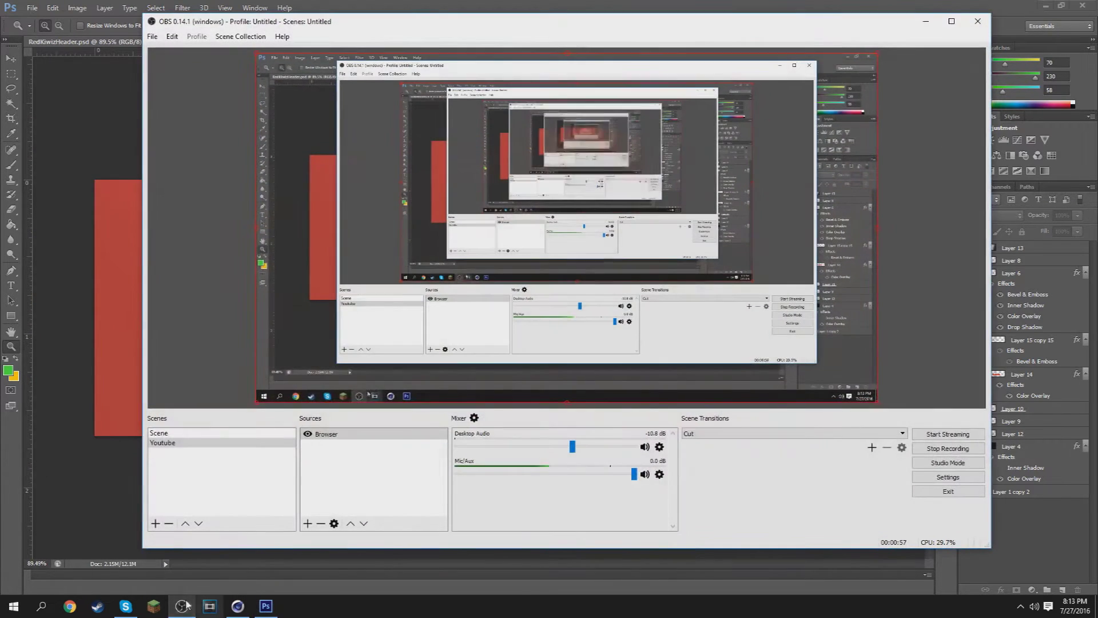
left_click(182, 607)
left_click(126, 606)
left_click(132, 607)
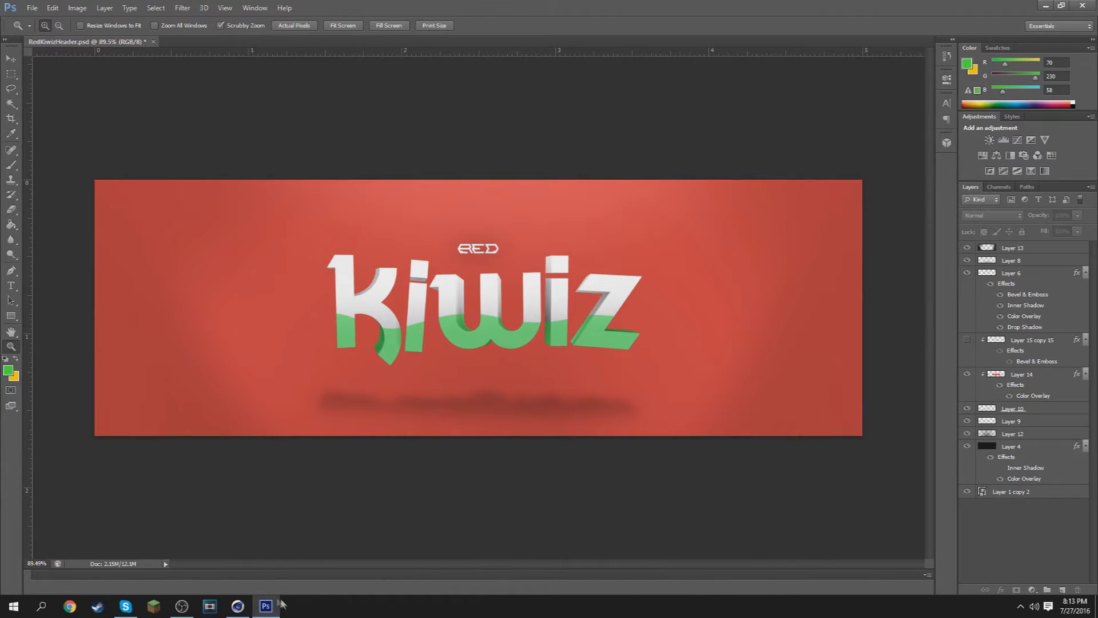
left_click(182, 607)
Switch back to Cinema 4D and set the MoText object's font to Velocity
left_click(238, 606)
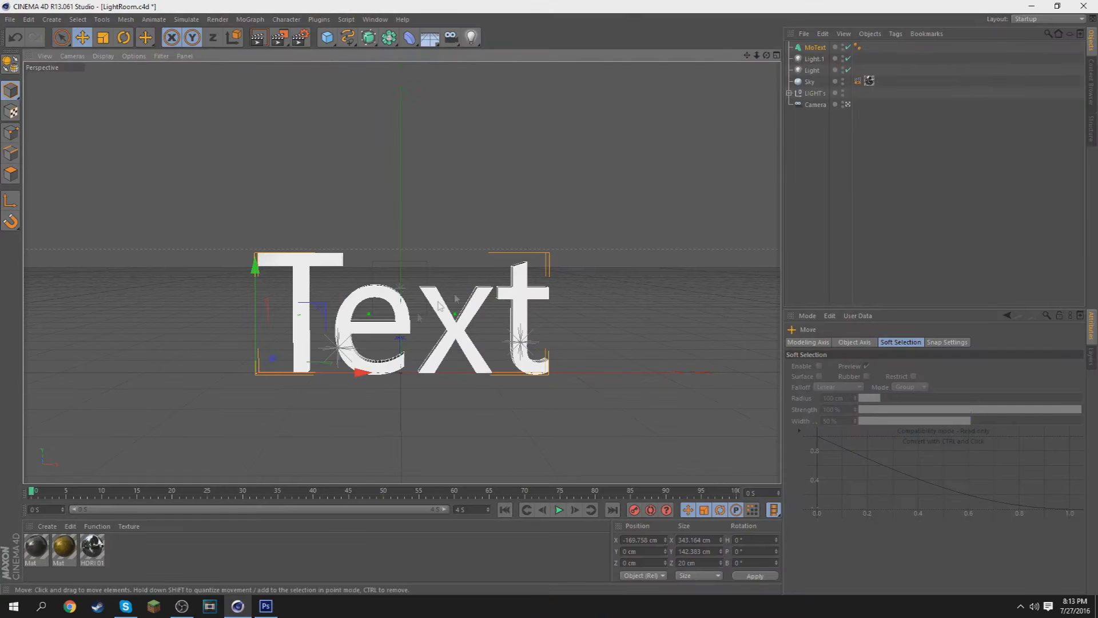
left_click(816, 48)
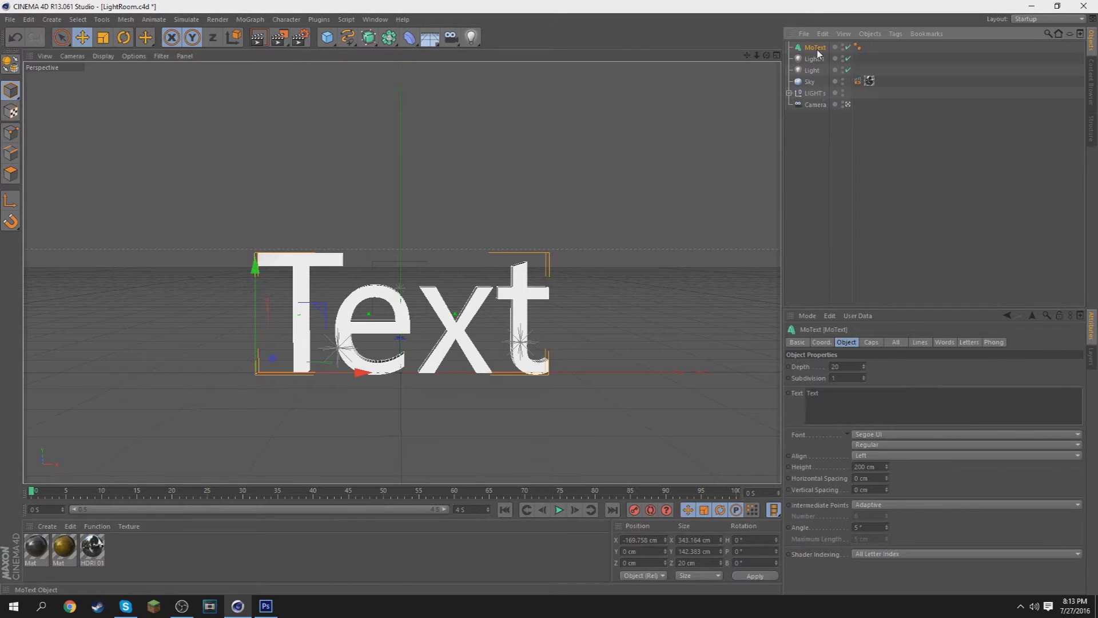
double_click(846, 390)
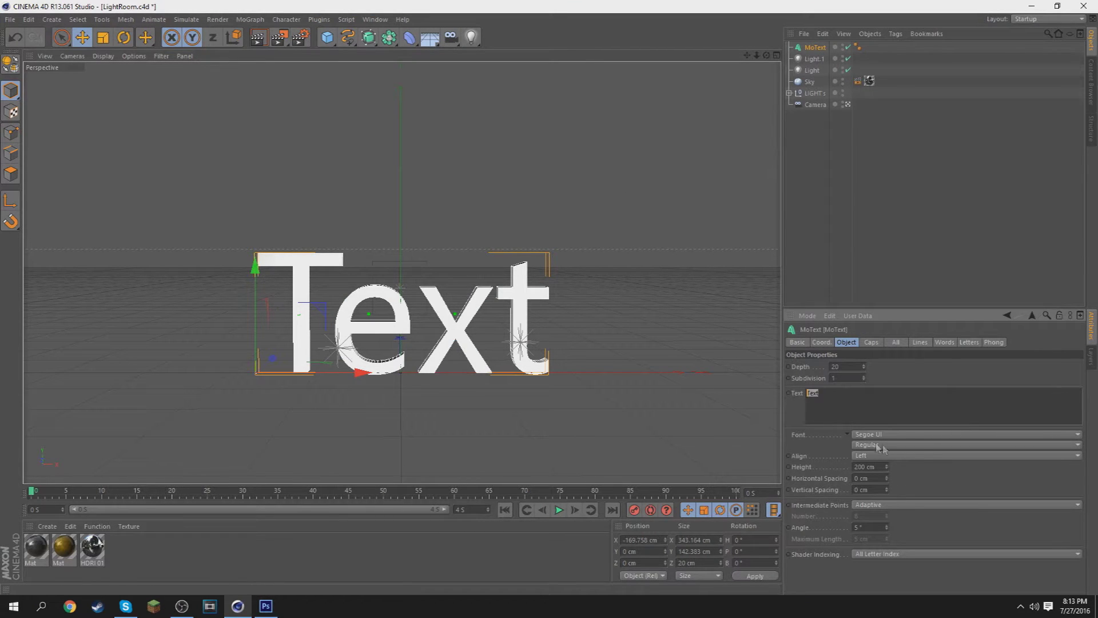
left_click(913, 433)
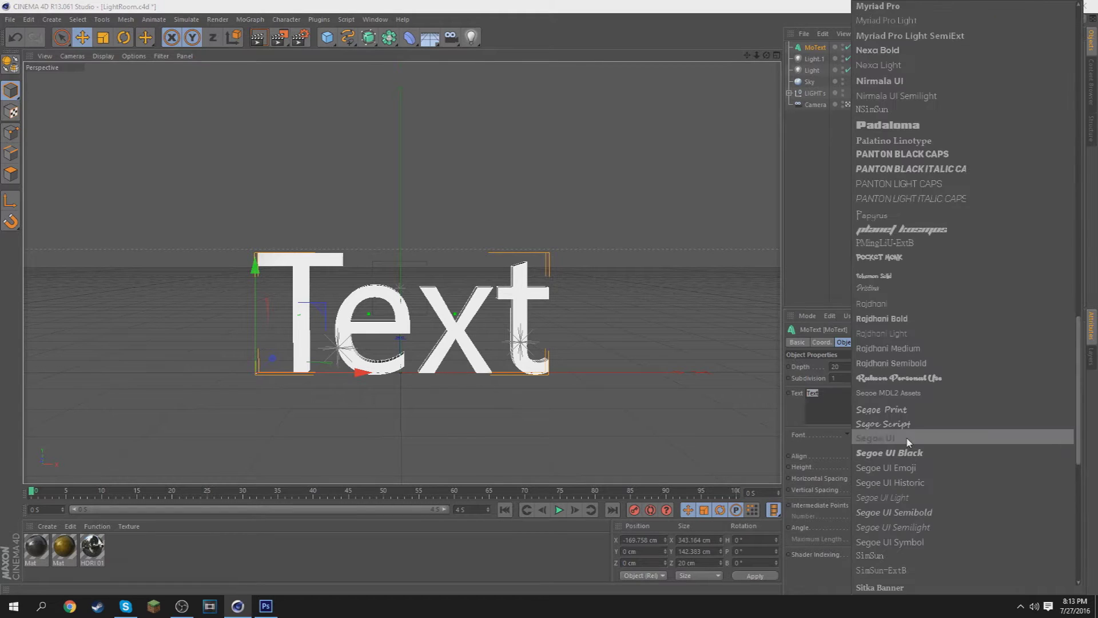
scroll(926, 429, "up", 5)
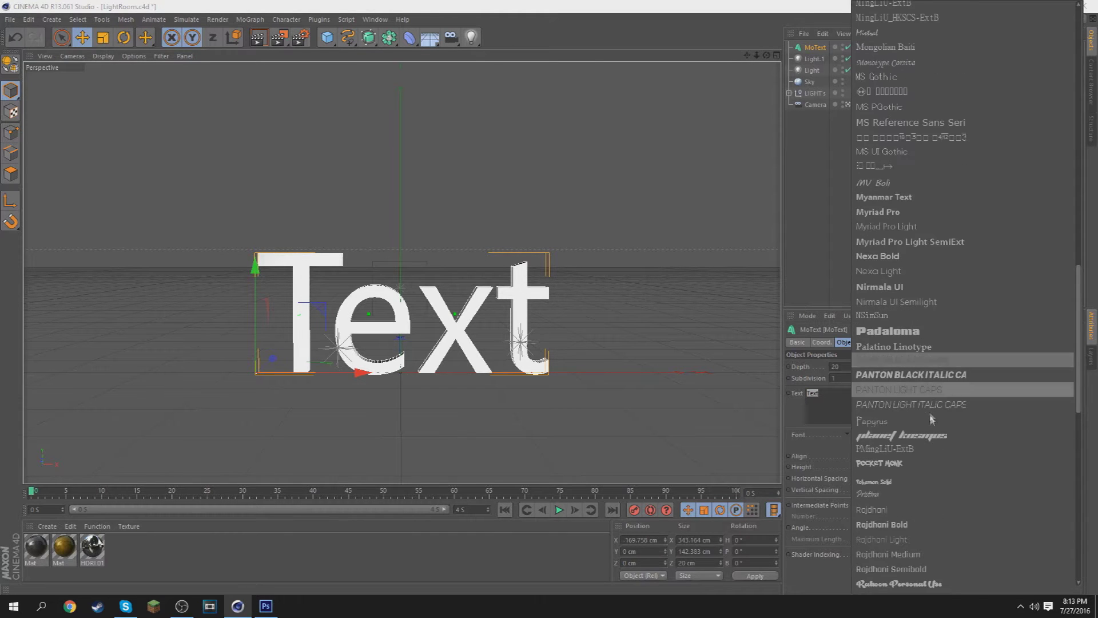
scroll(926, 434, "up", 3)
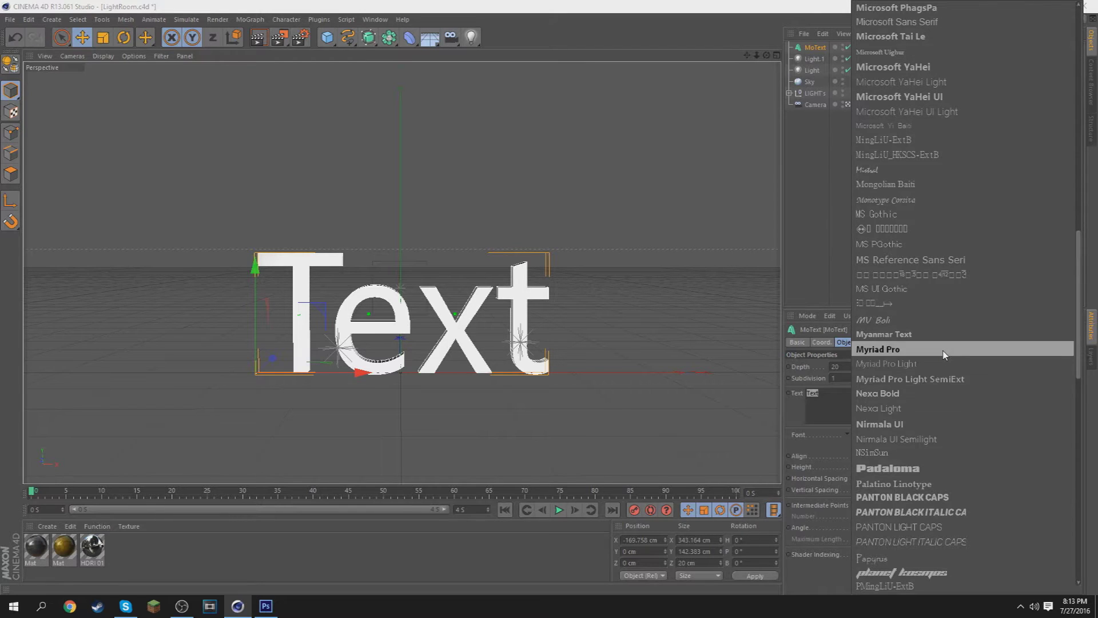
scroll(943, 343, "up", 5)
scroll(945, 327, "up", 3)
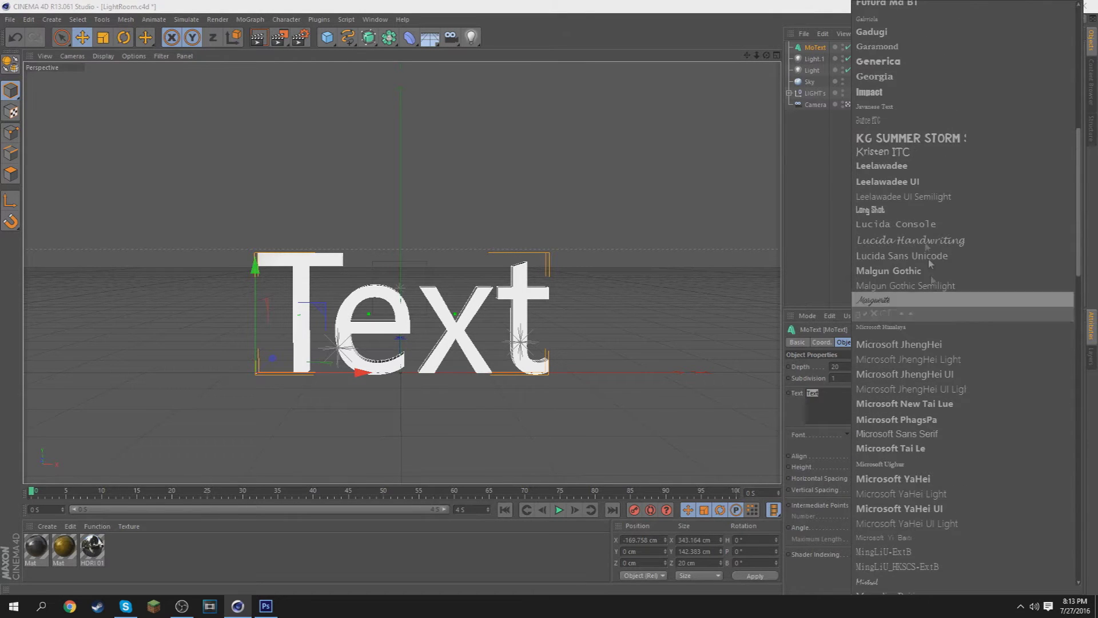
scroll(922, 183, "down", 17)
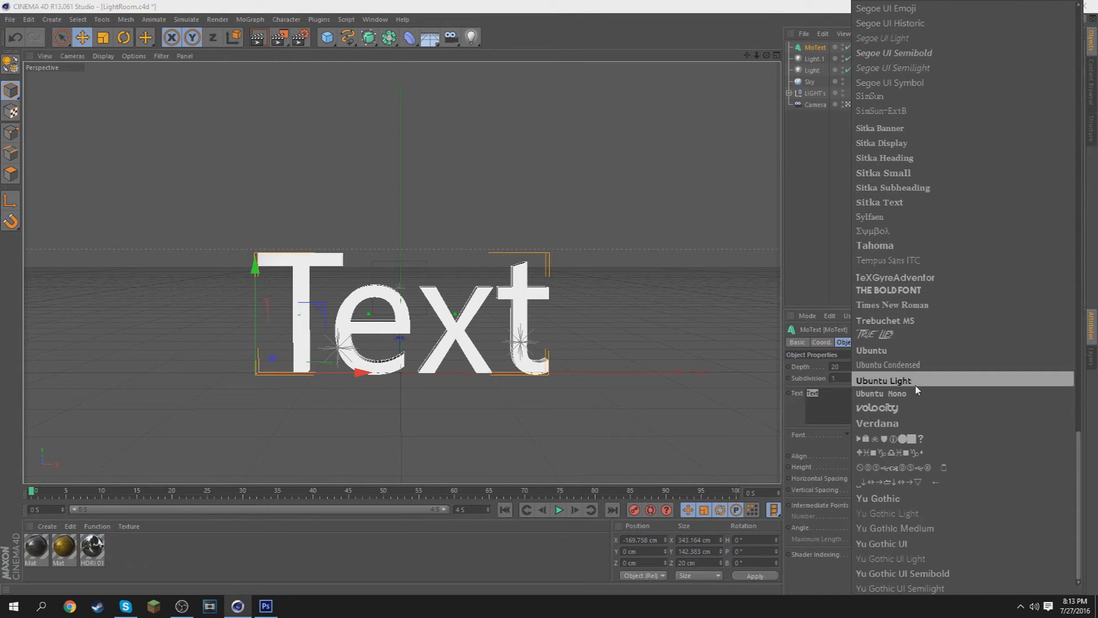
left_click(906, 407)
left_click(914, 434)
left_click(886, 436)
left_click(875, 436)
left_click(874, 435)
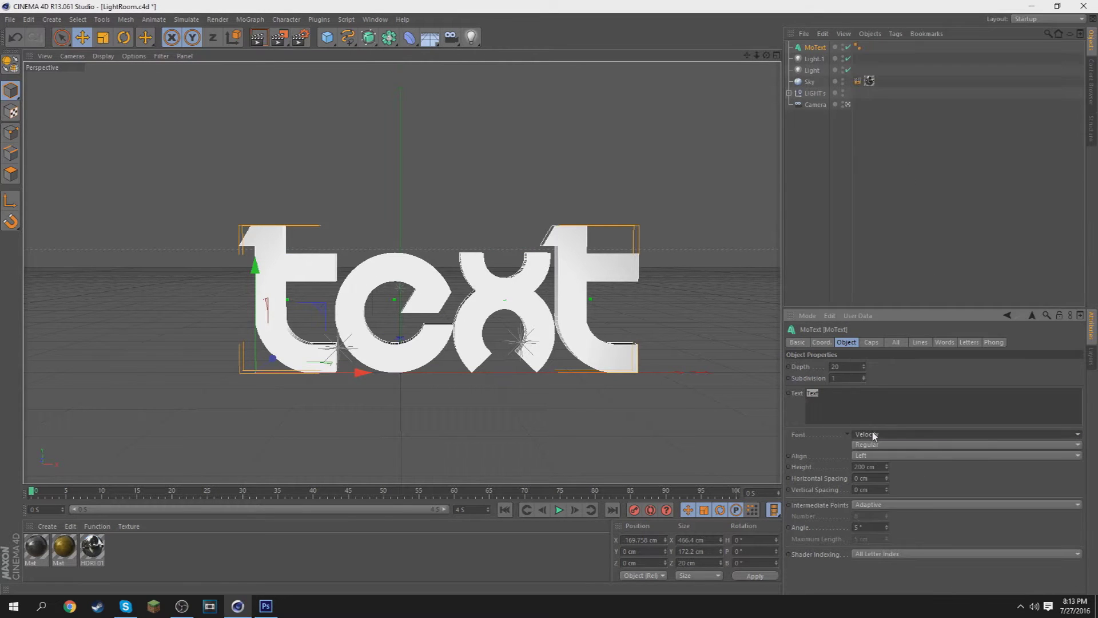
Move the MoText to an X position of about -213 cm and set its depth to 100
left_click_drag(365, 374, 330, 374)
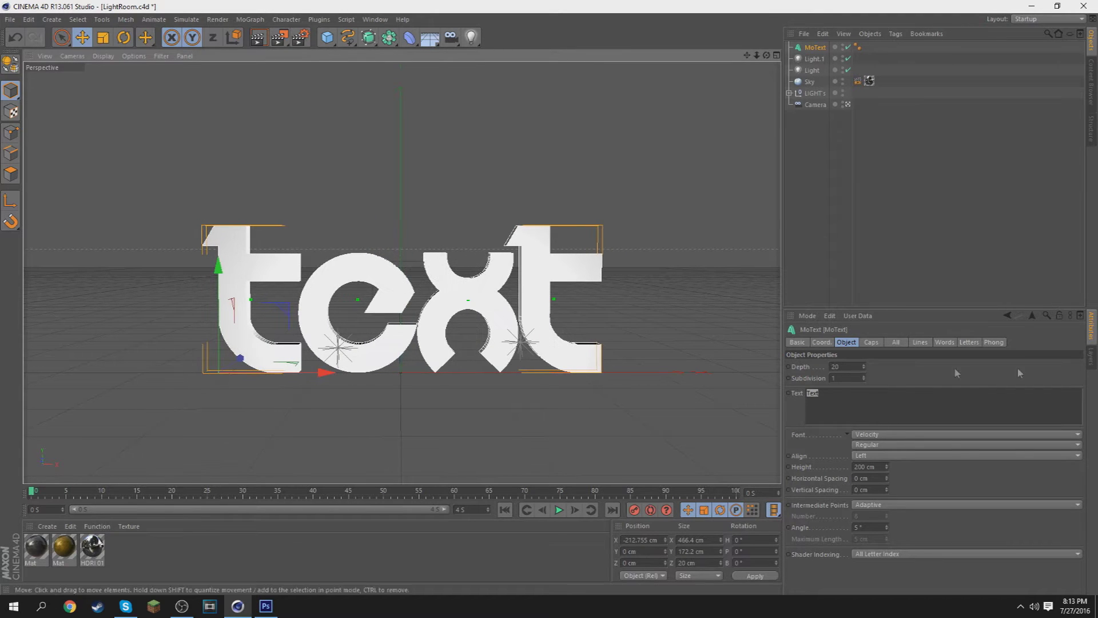
left_click(910, 397)
key("BackSpace")
key("BackSpace")
type("100")
key("Return")
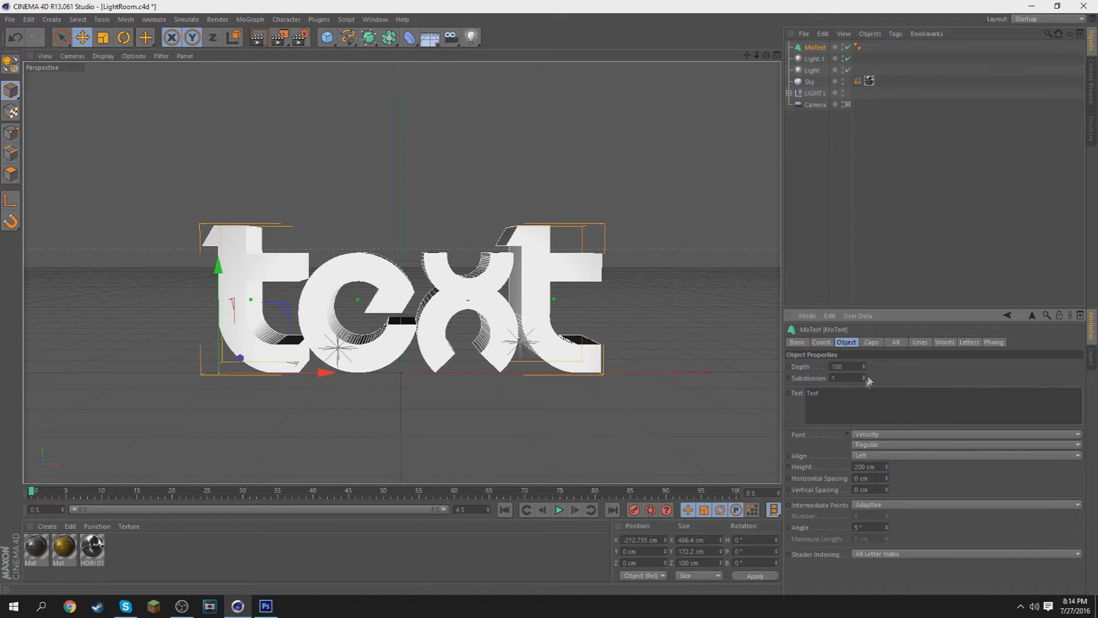
Replace the MoText wording with KIWIZ and move the object to an X position of about -266 cm
left_click(751, 344)
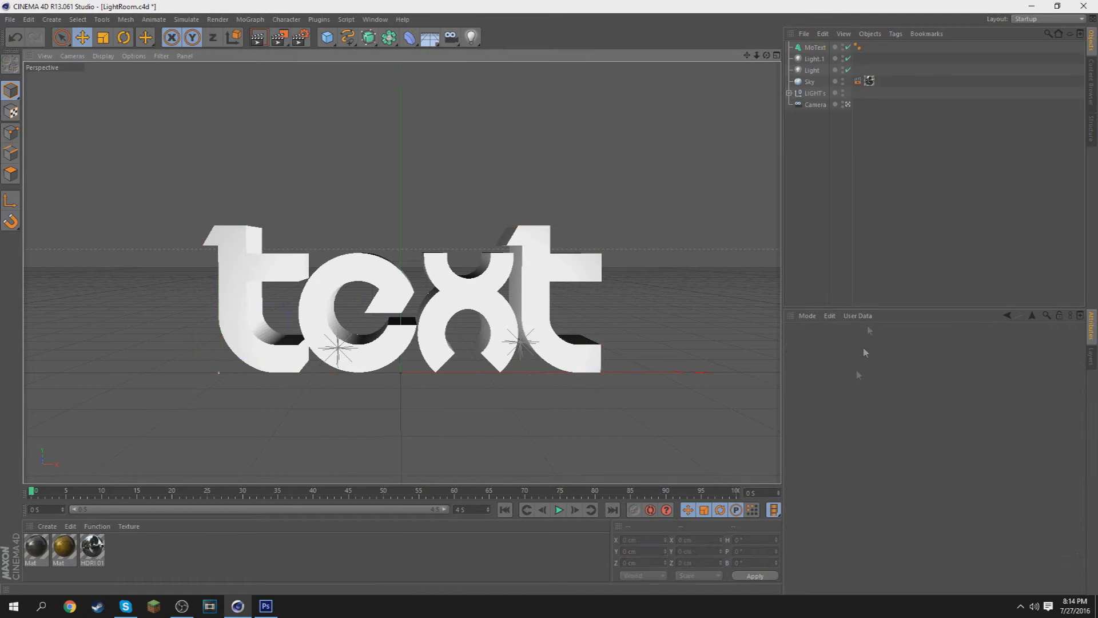
left_click(485, 305)
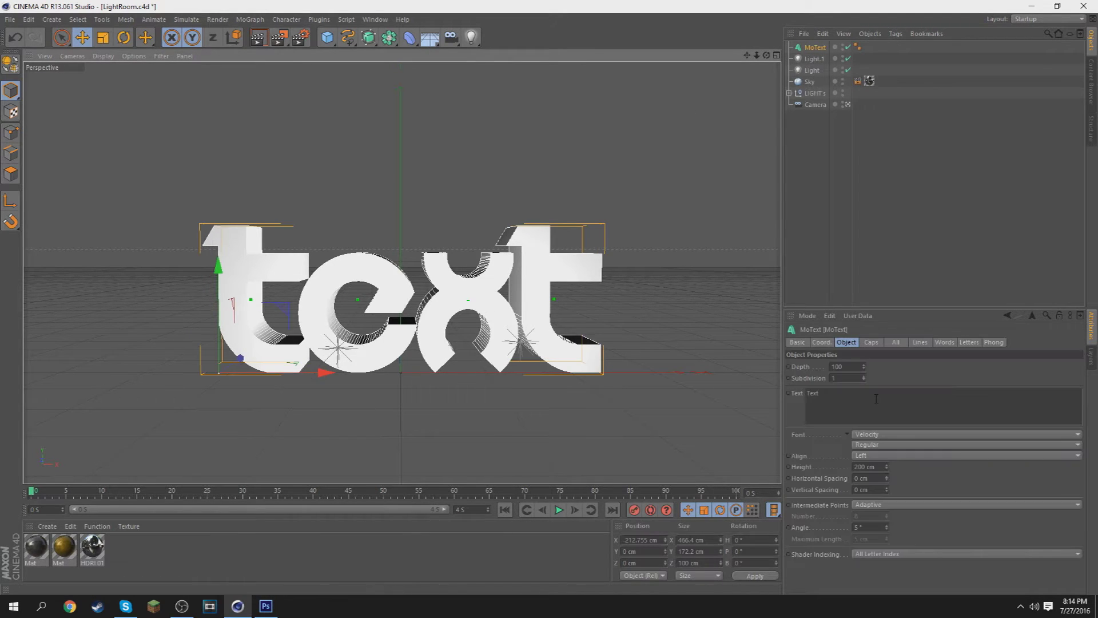
left_click_drag(819, 393, 803, 395)
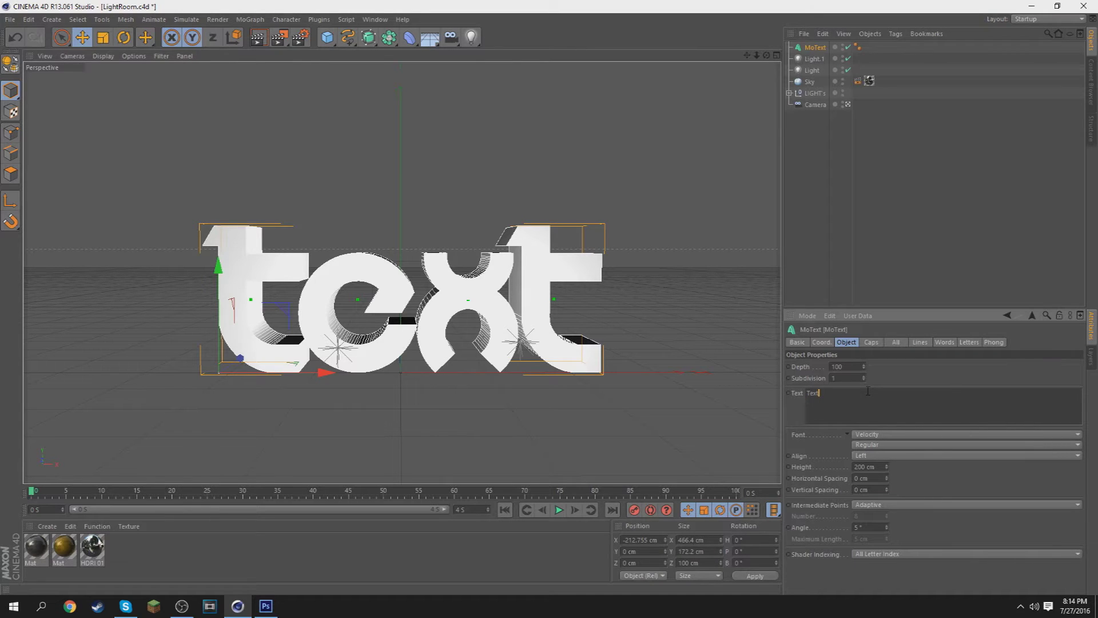
type("k")
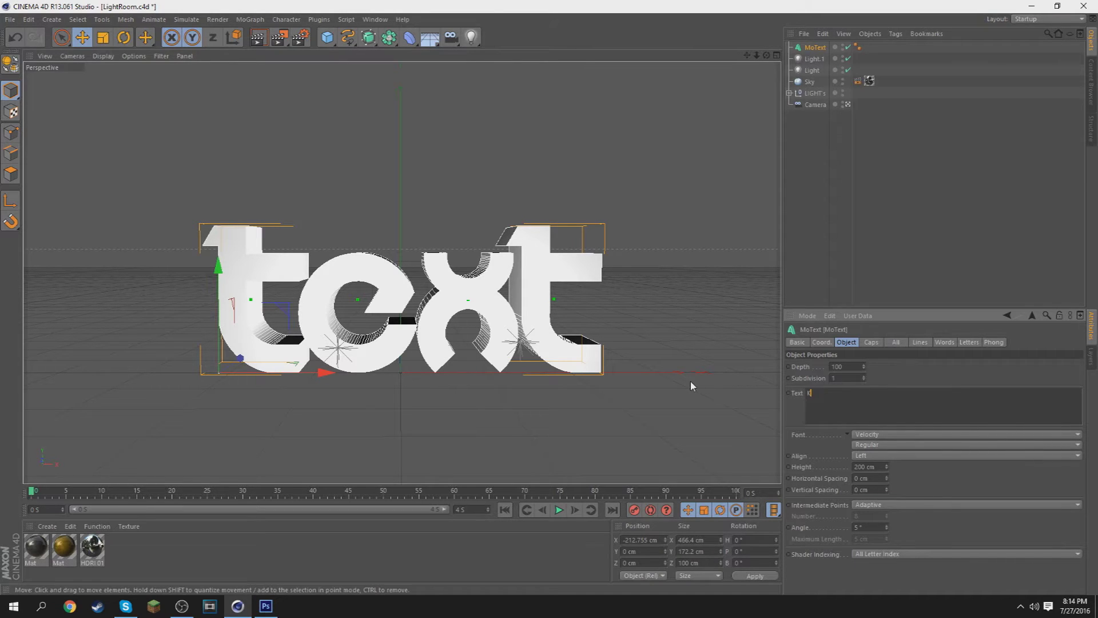
type("iwiz")
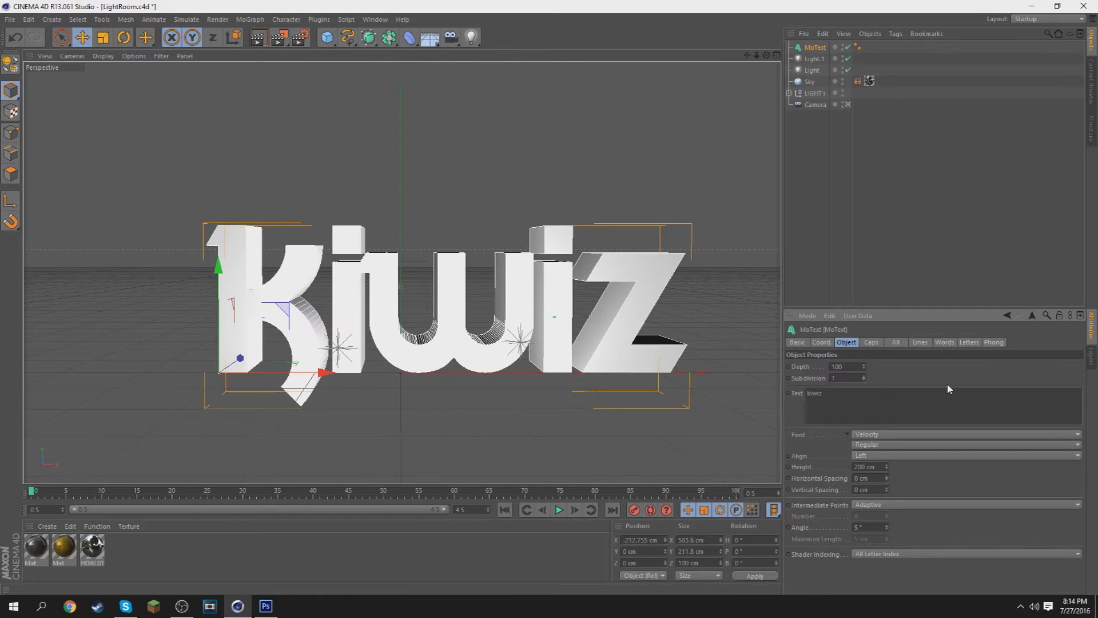
left_click_drag(825, 397, 708, 392)
left_click_drag(329, 374, 286, 375)
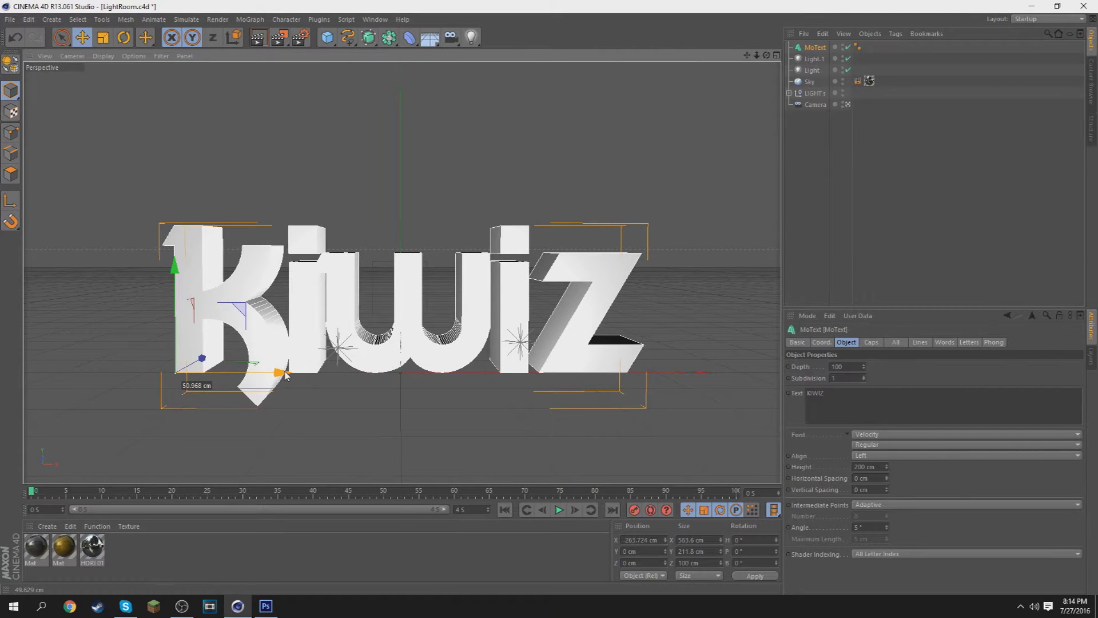
left_click(392, 411)
Switch to Photoshop and examine the finished kiwiz lettering as a reference for the 3D text
left_click(265, 606)
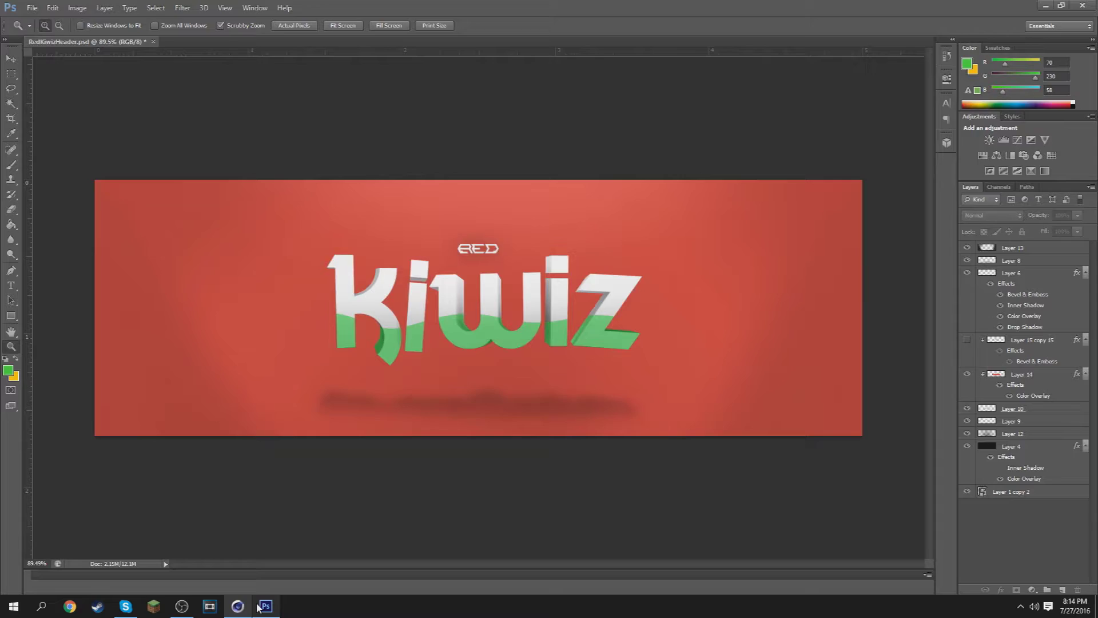
left_click_drag(371, 326, 479, 300)
right_click(506, 314)
left_click(544, 323)
right_click(478, 300)
left_click(505, 307)
right_click(512, 309)
left_click(519, 317)
Switch back to Cinema 4D, set the MoText depth to 75 and move the text to an X position of about -268 cm
left_click(237, 606)
key("v")
left_click(399, 320)
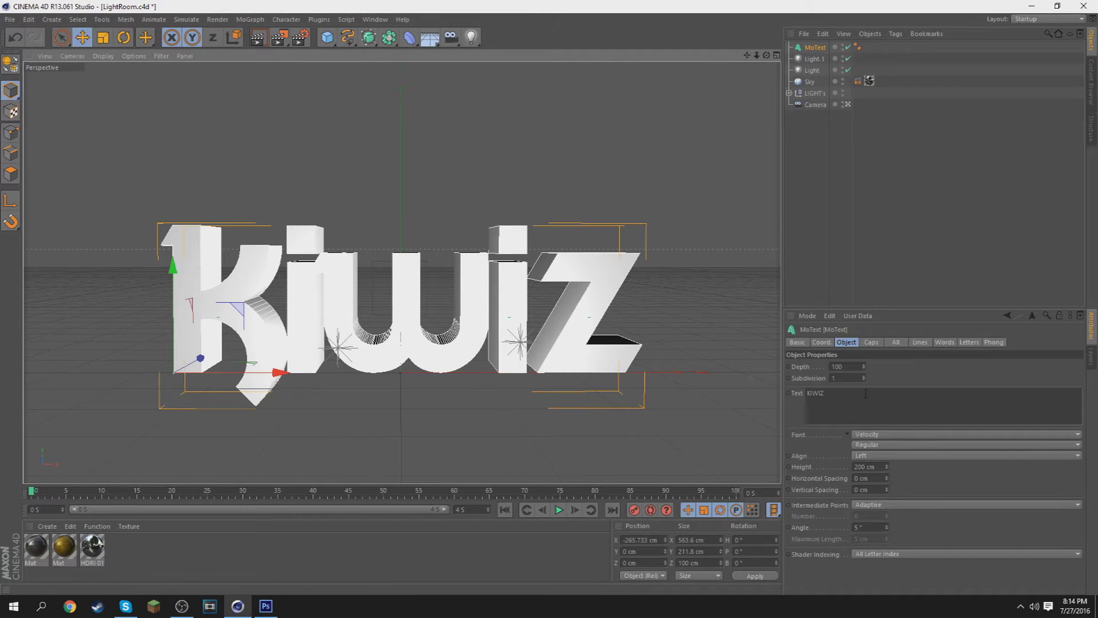
left_click_drag(848, 367, 810, 370)
left_click(822, 369)
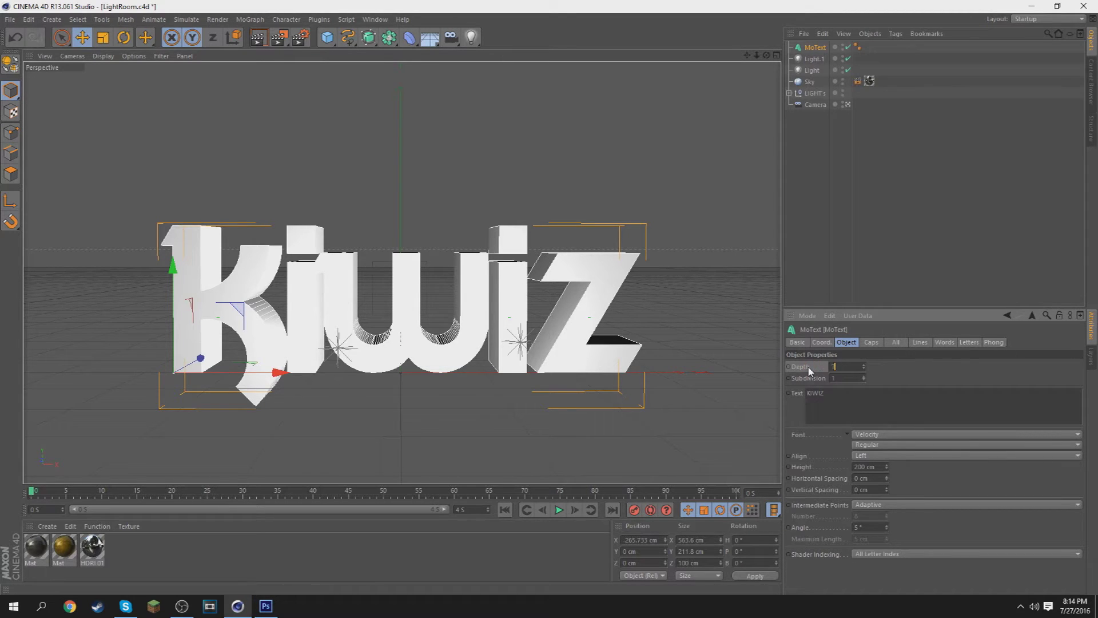
type("75")
key("Return")
left_click(499, 437)
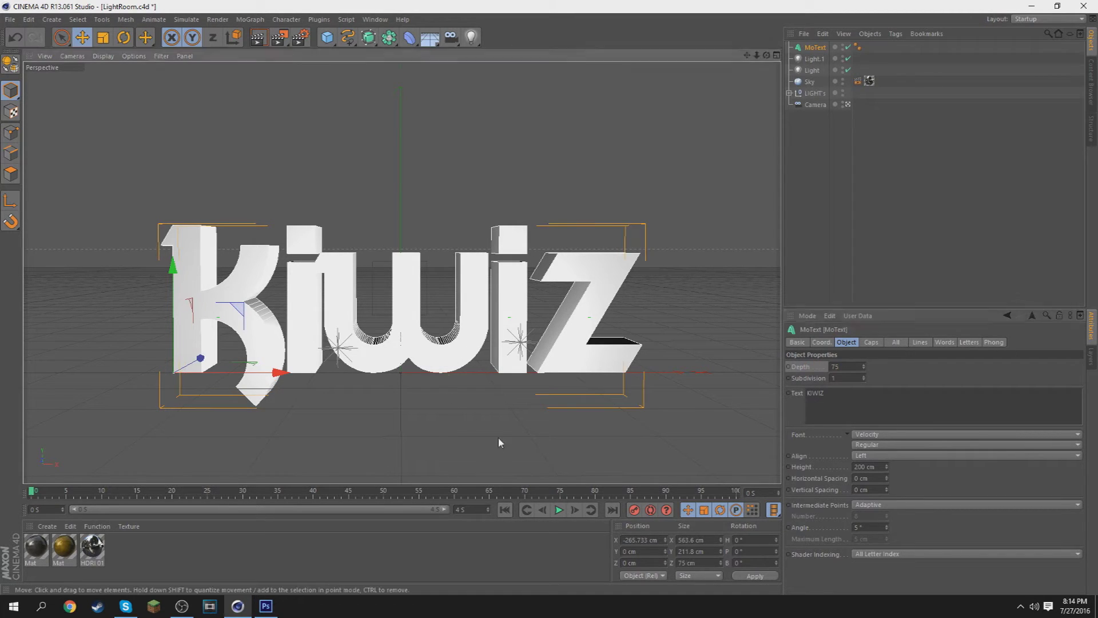
left_click(421, 345)
left_click_drag(281, 372, 277, 372)
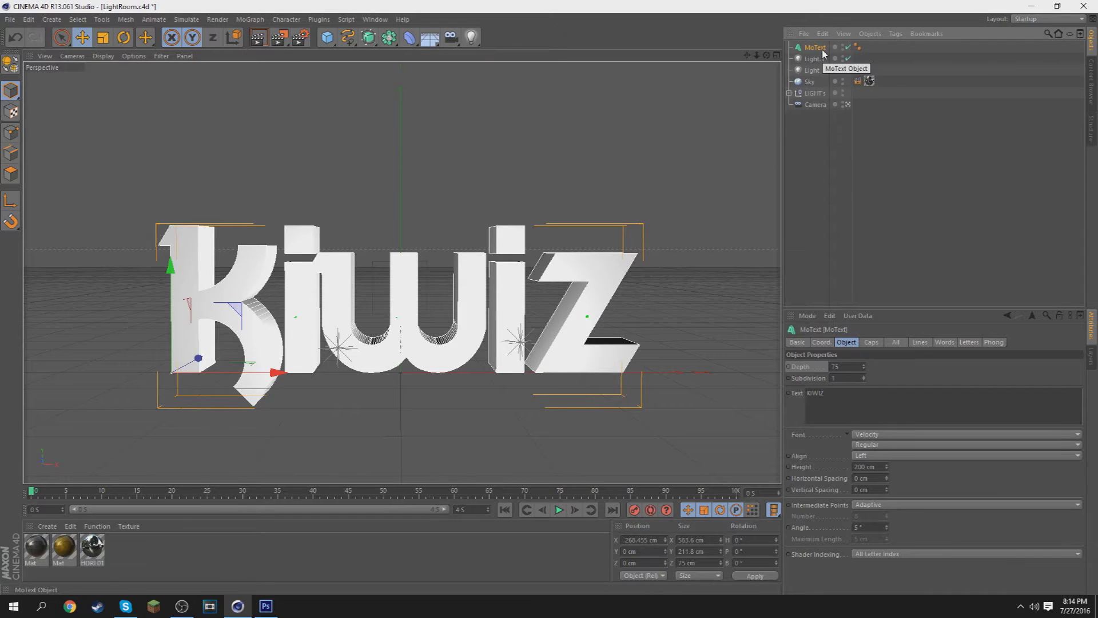
Make the MoText object editable and expand its hierarchy down to the individual letter objects
key("c")
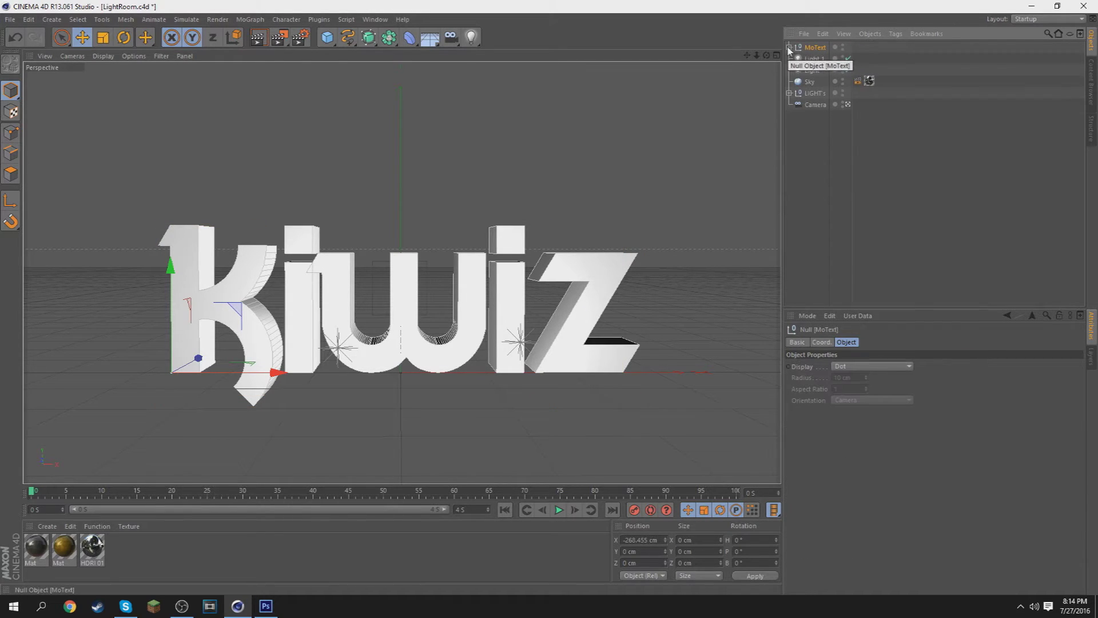
left_click(789, 48)
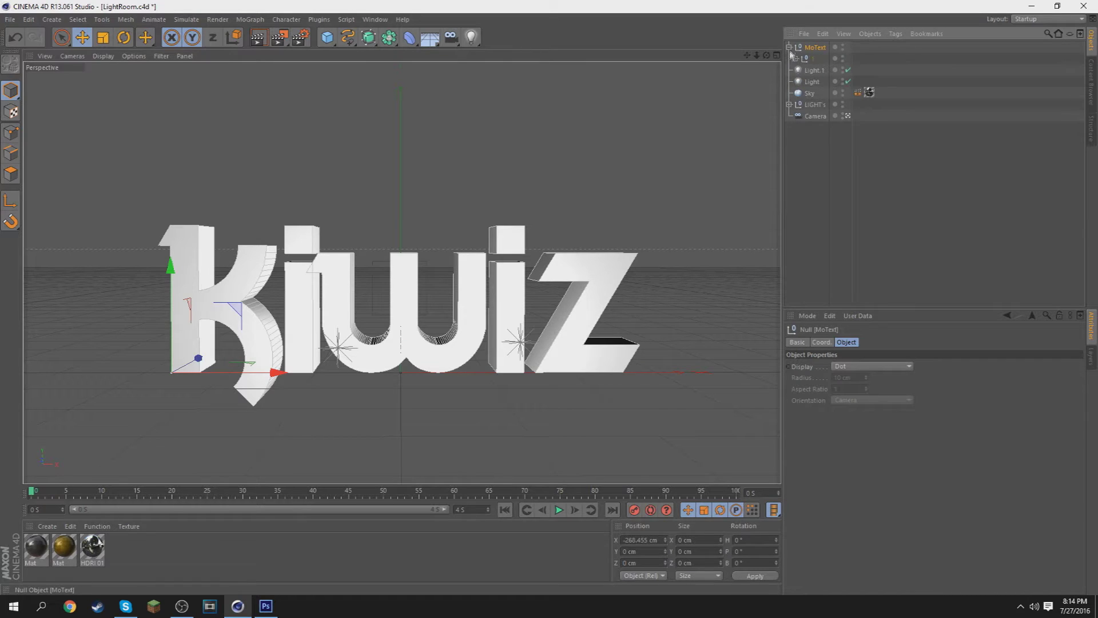
left_click(796, 59)
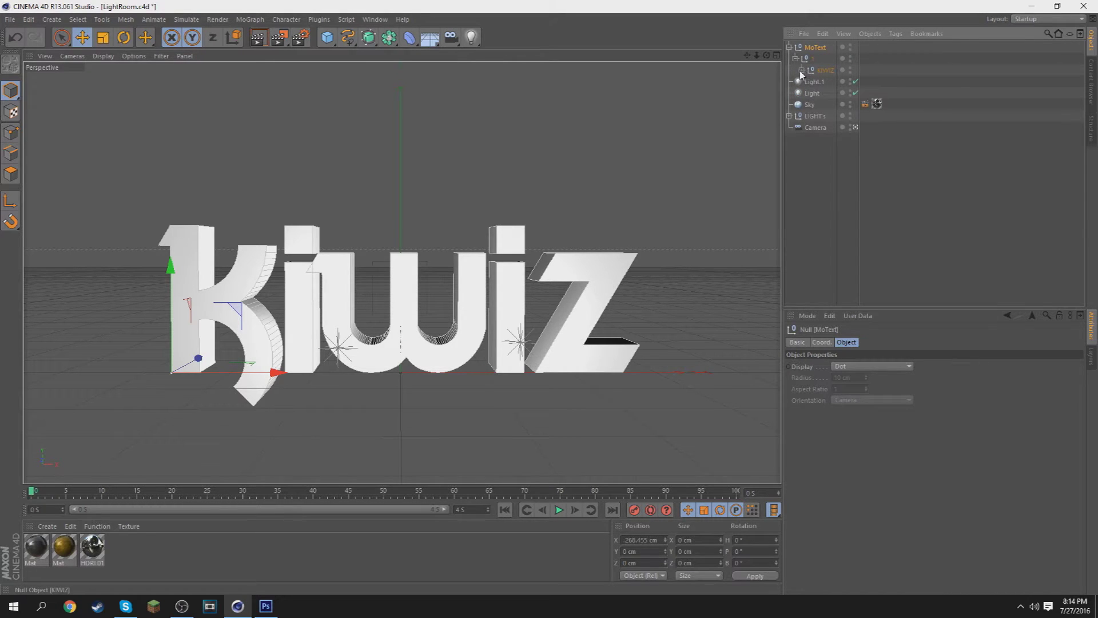
left_click(802, 69)
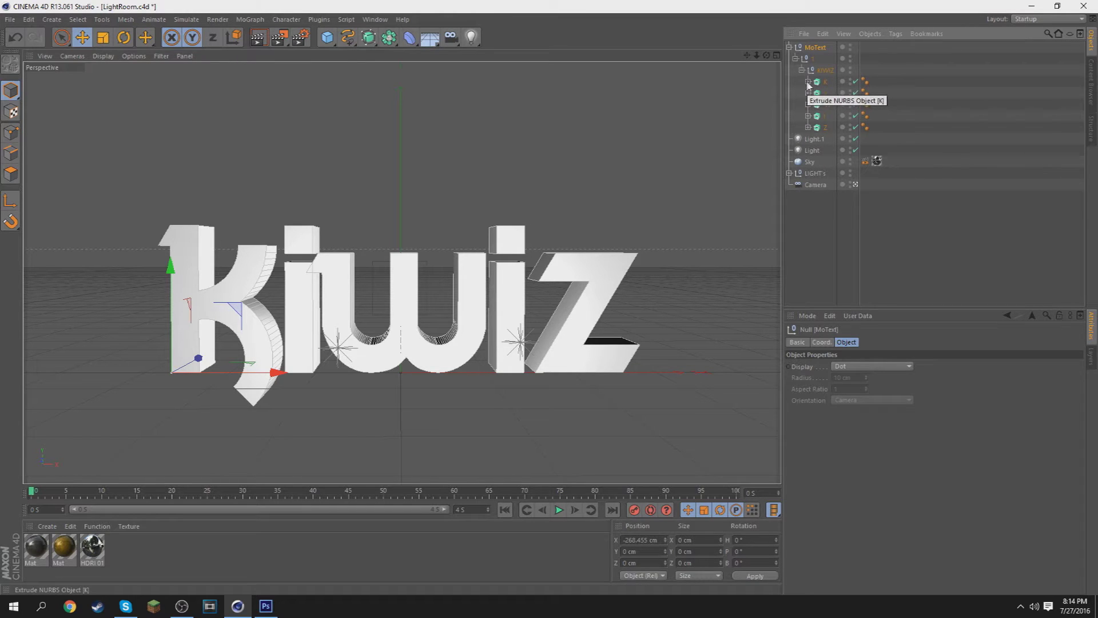
Move the letter K to an X position of about -13 cm and rotate it to a heading of about 26.8°
left_click(820, 83)
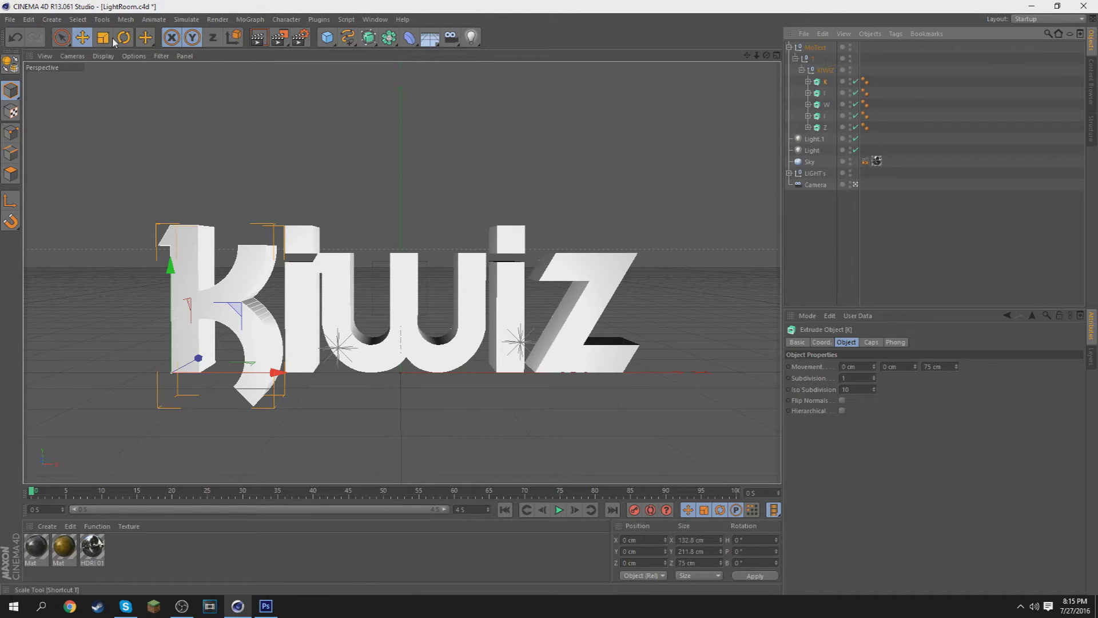
left_click_drag(280, 380, 225, 372)
key("r")
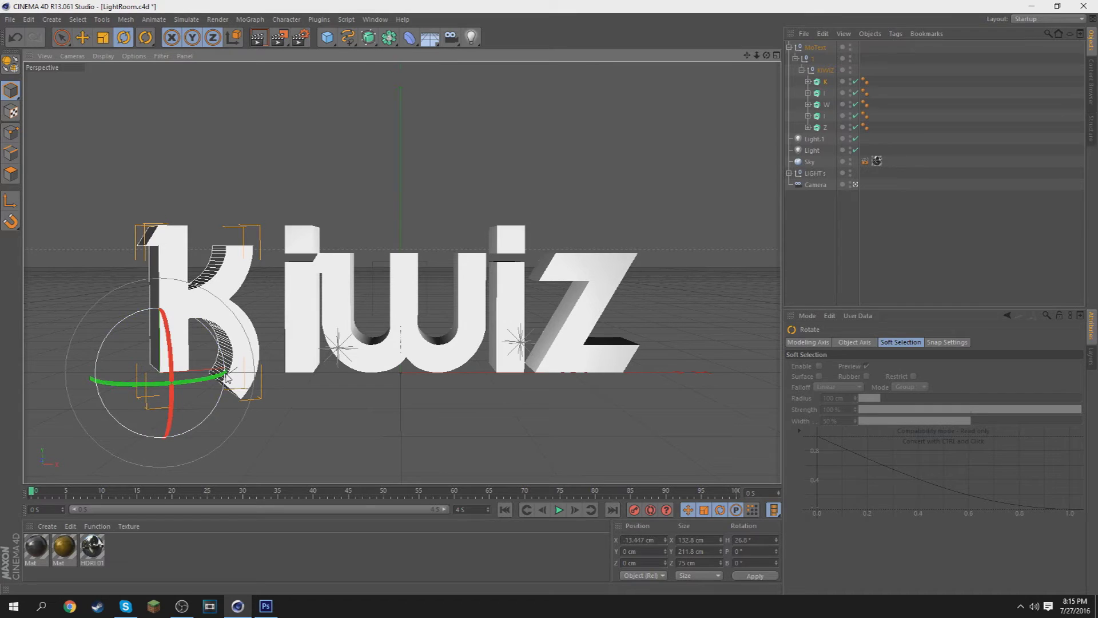
key("ctrl+z")
Compare with the finished header in Photoshop, and in Cinema 4D rotate the first I to about H 4.7°, B 1.8° and move it to X about 116 cm
left_click(300, 358)
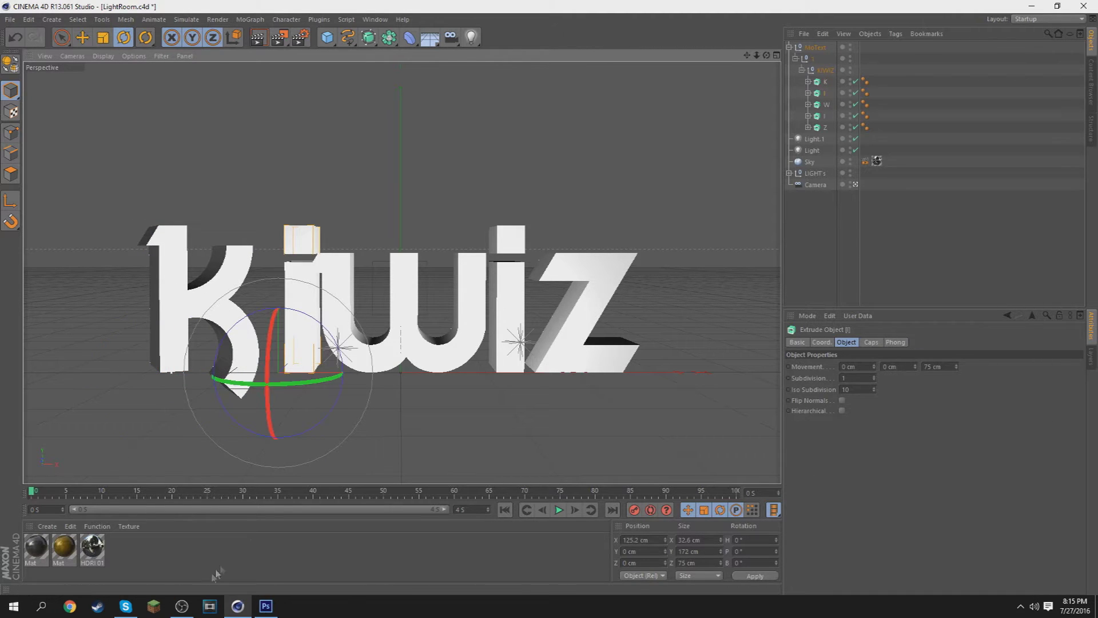
left_click(263, 609)
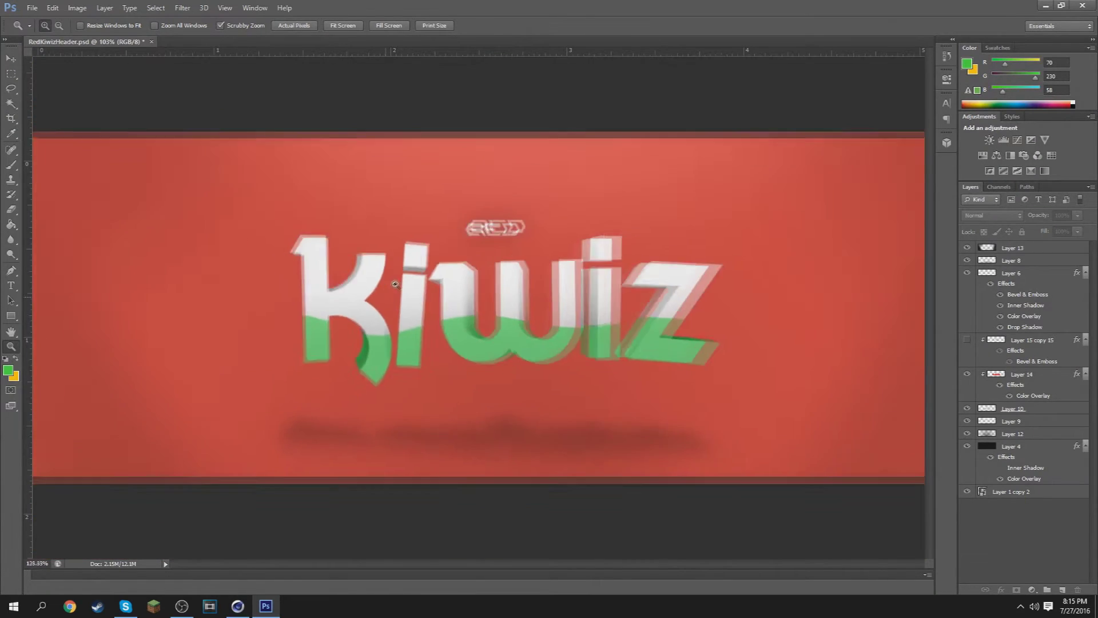
left_click_drag(407, 304, 394, 292)
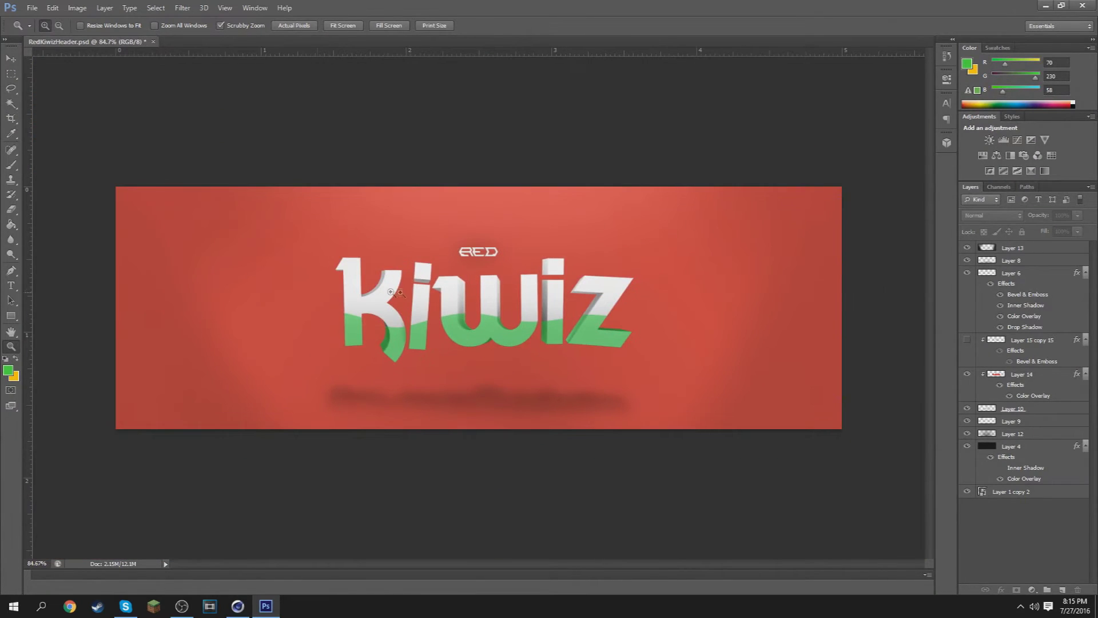
key("v")
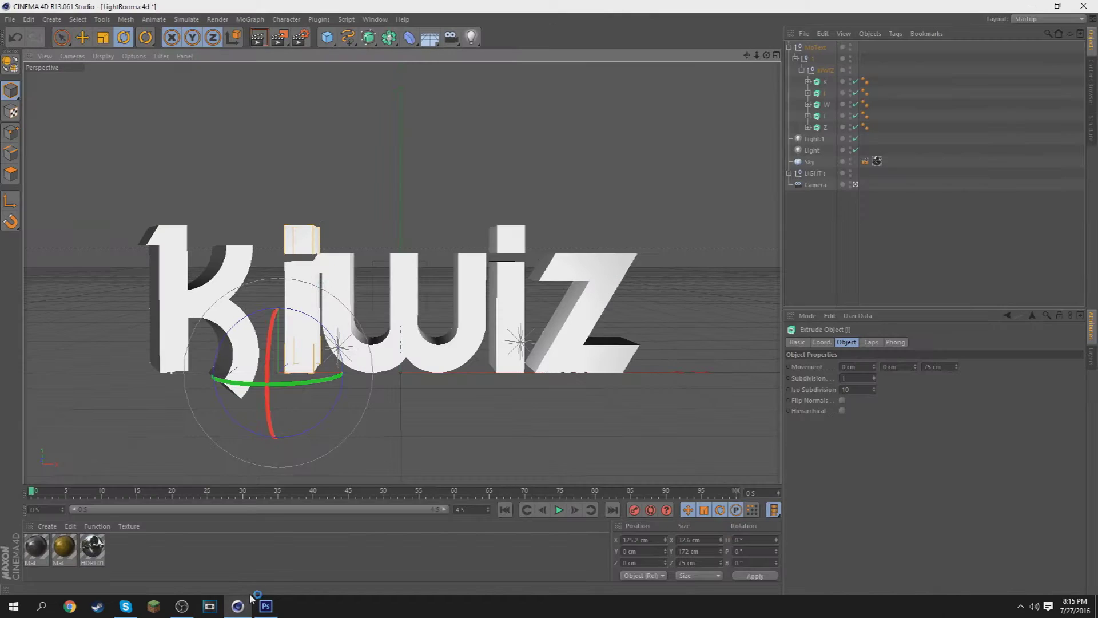
left_click(237, 606)
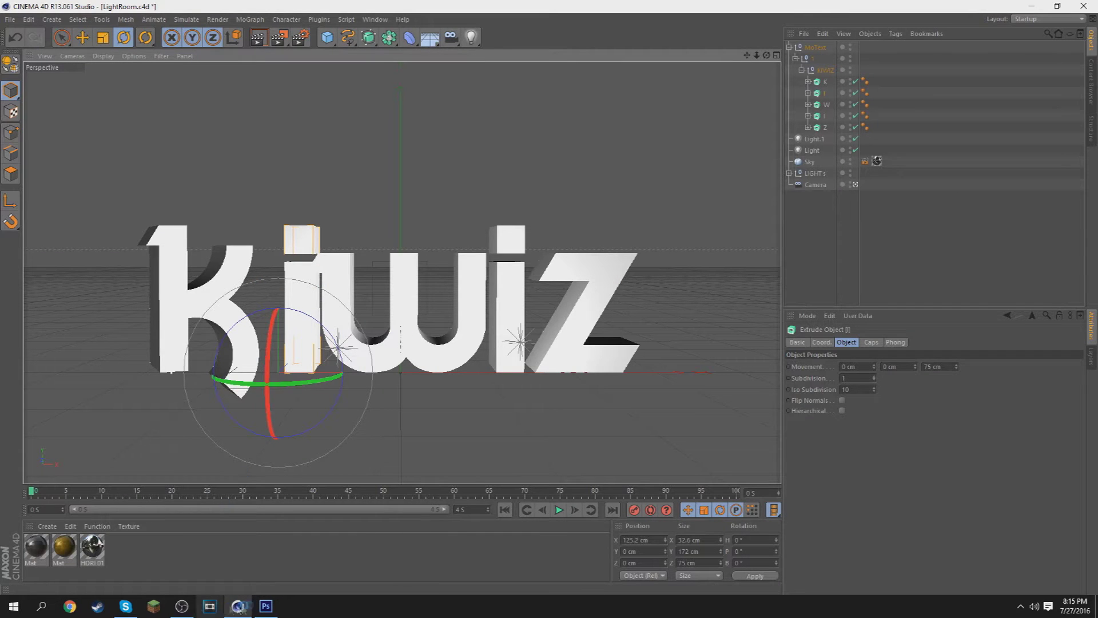
left_click(266, 606)
left_click(238, 606)
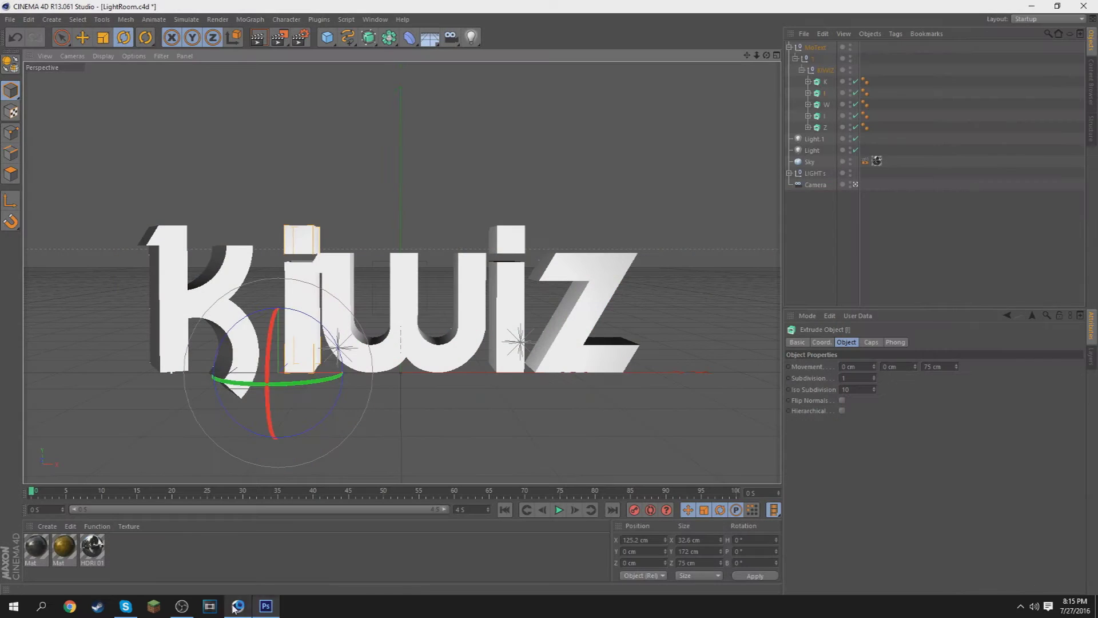
mouse_move(342, 352)
left_mouse_down()
mouse_move(318, 383)
mouse_move(366, 380)
mouse_move(354, 363)
left_mouse_up()
left_click(82, 37)
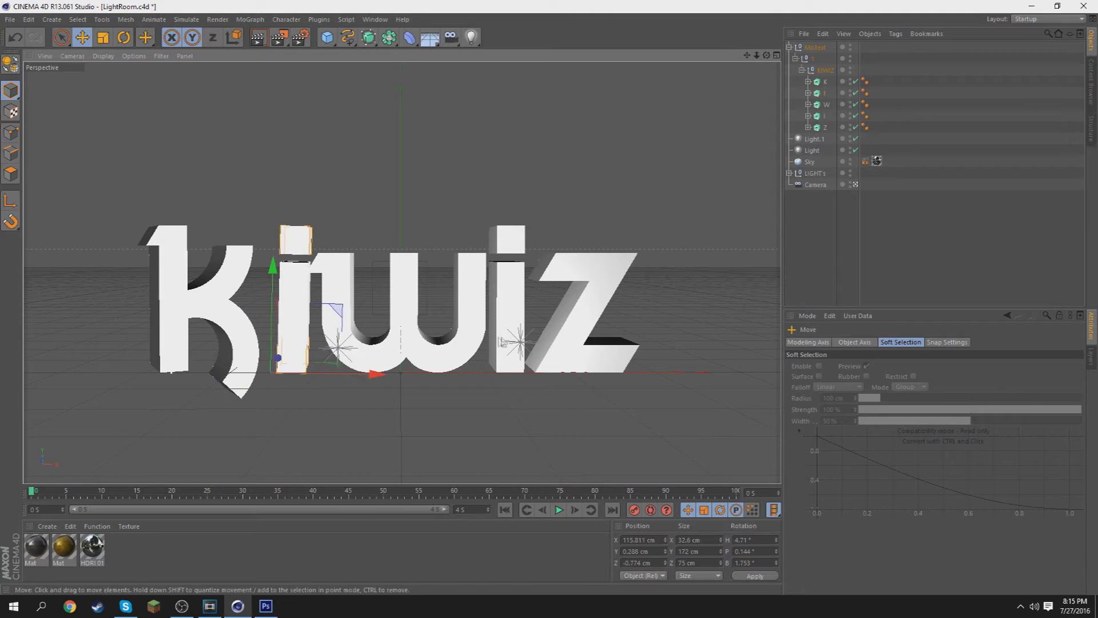
Space out the last three letters, moving Z to X about 468 cm, the second I to about 390 cm and W to about 187 cm
left_click(561, 344)
left_click_drag(644, 375, 677, 367)
left_click(519, 350)
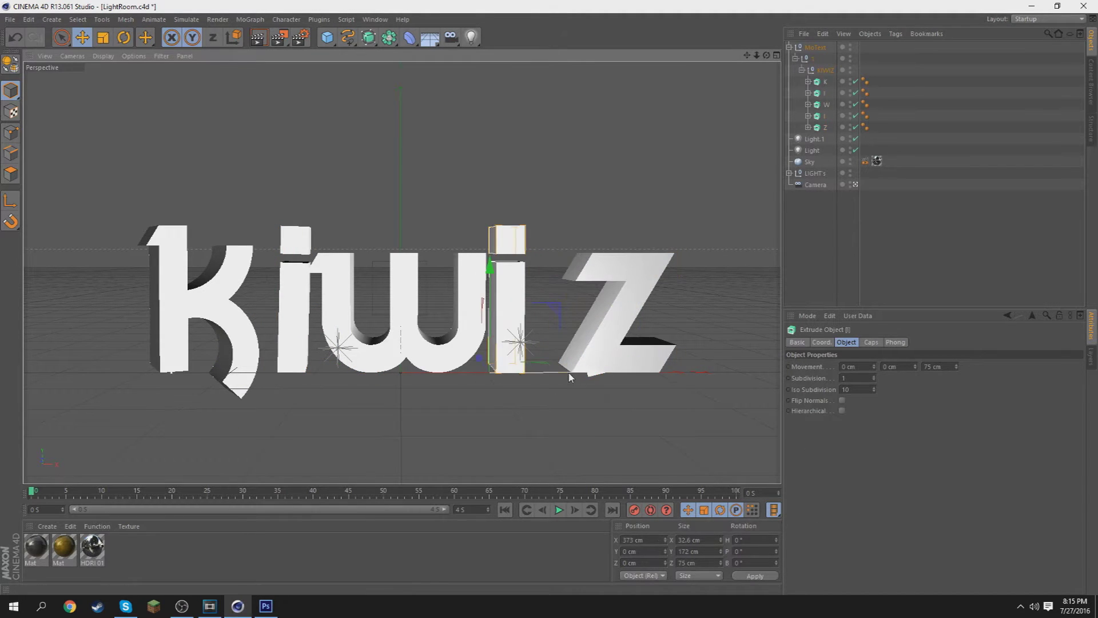
left_click_drag(569, 375, 583, 374)
left_click(427, 343)
left_click_drag(429, 375, 442, 375)
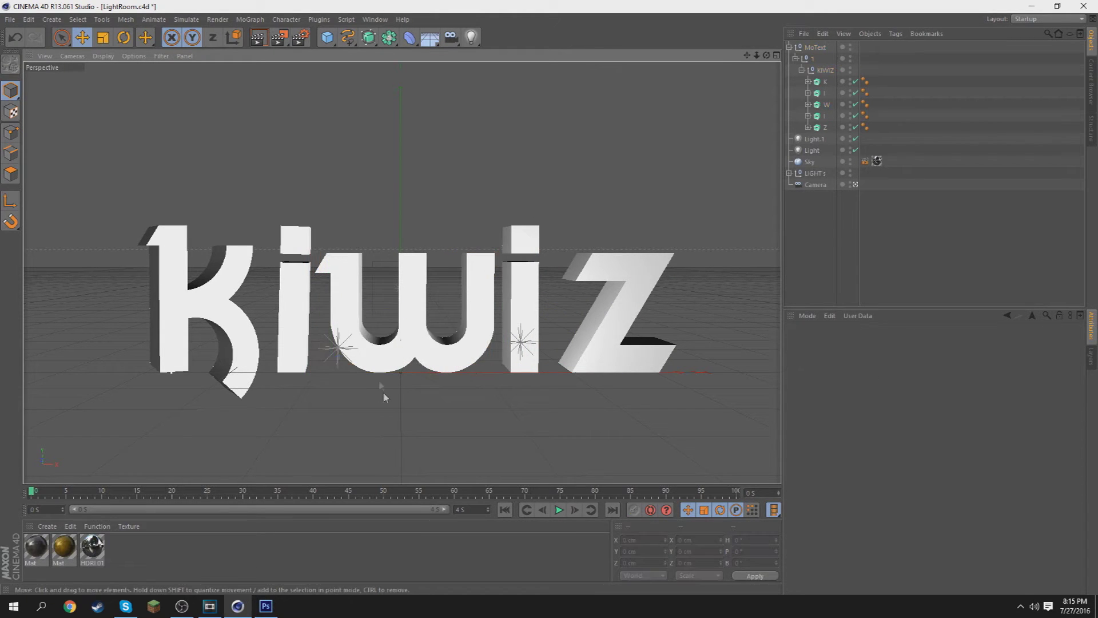
left_click(368, 433)
Rotate the letter W to a heading of about -14.4° and pitch of about -7.2°, and shift it slightly toward the first I
left_click(329, 351)
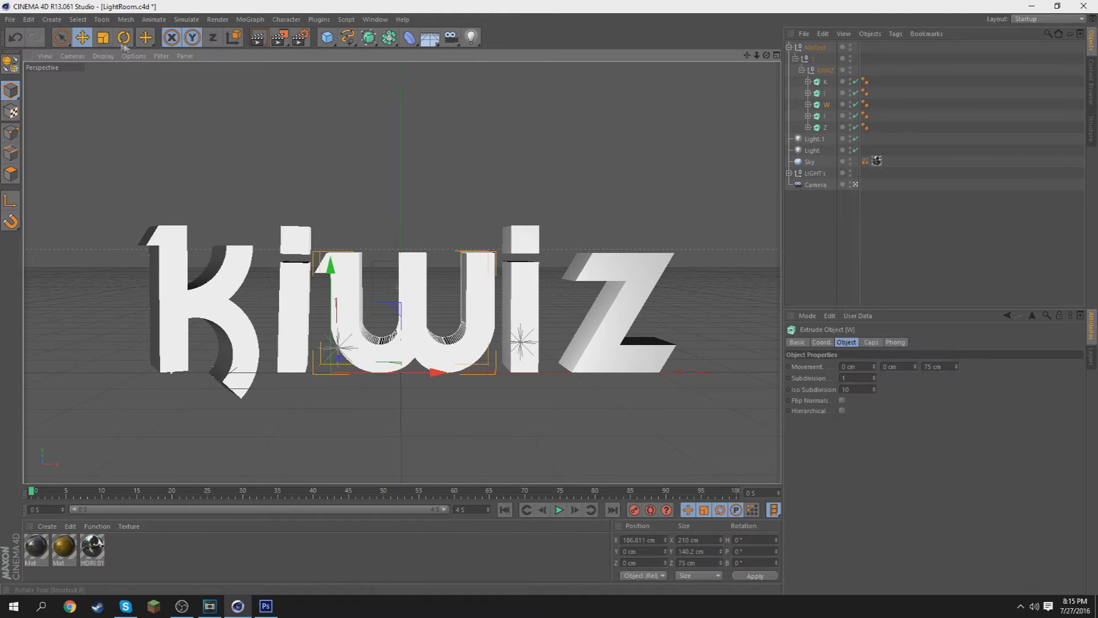
key("r")
left_click_drag(374, 385, 338, 385)
left_click_drag(314, 338, 318, 348)
left_click(82, 37)
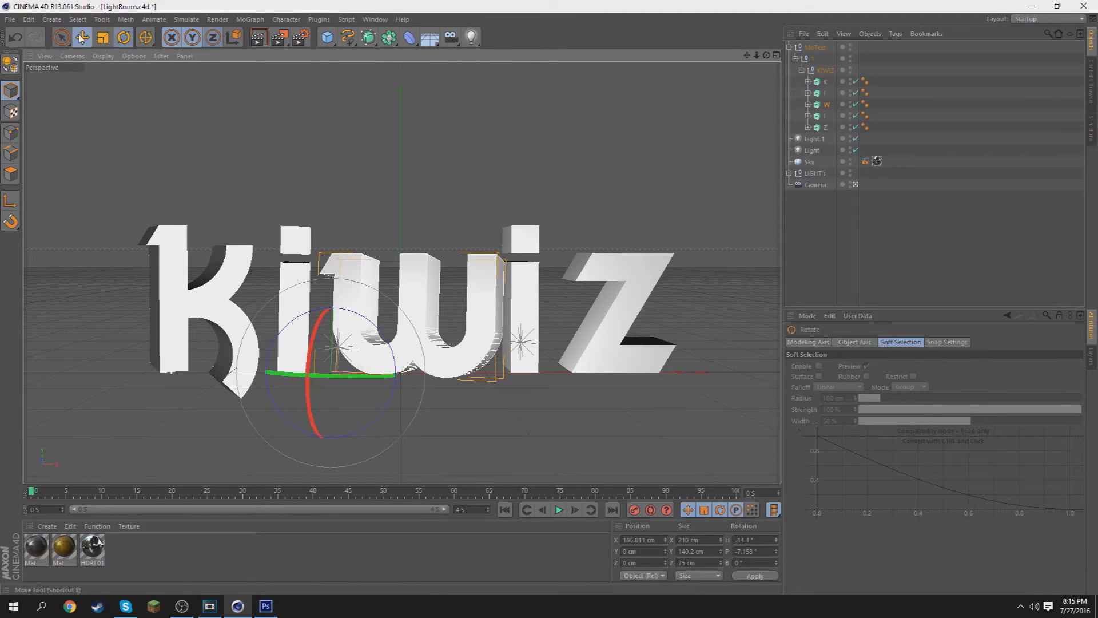
left_click_drag(422, 376, 415, 377)
left_click(567, 444)
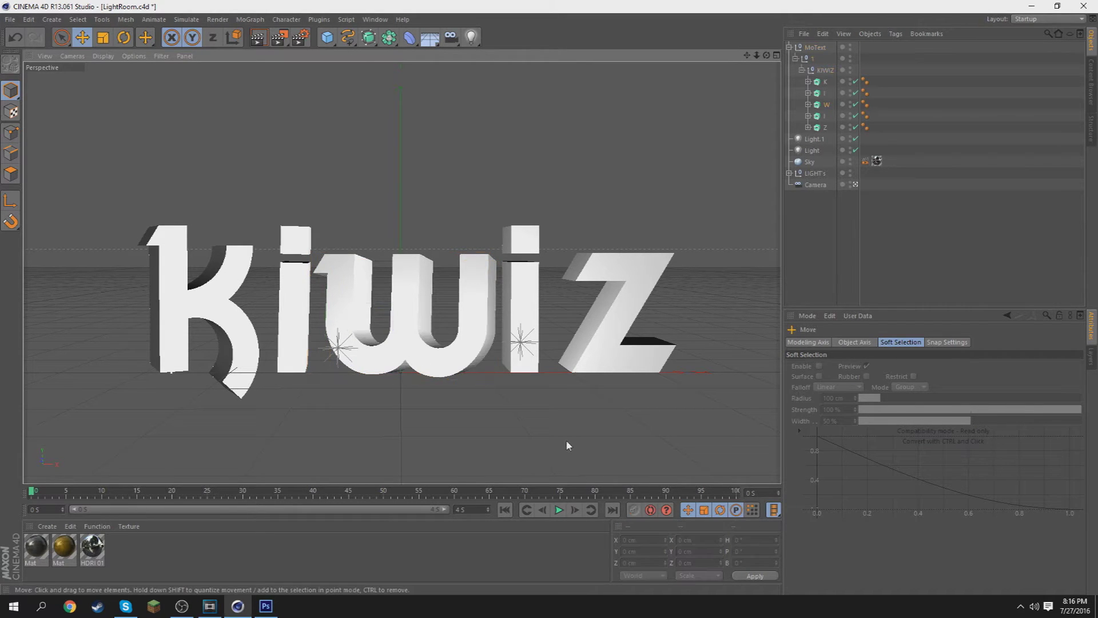
Check the Photoshop header, and back in Cinema 4D rotate the second I so it leans toward the Z and shift it slightly closer to it
left_click(266, 606)
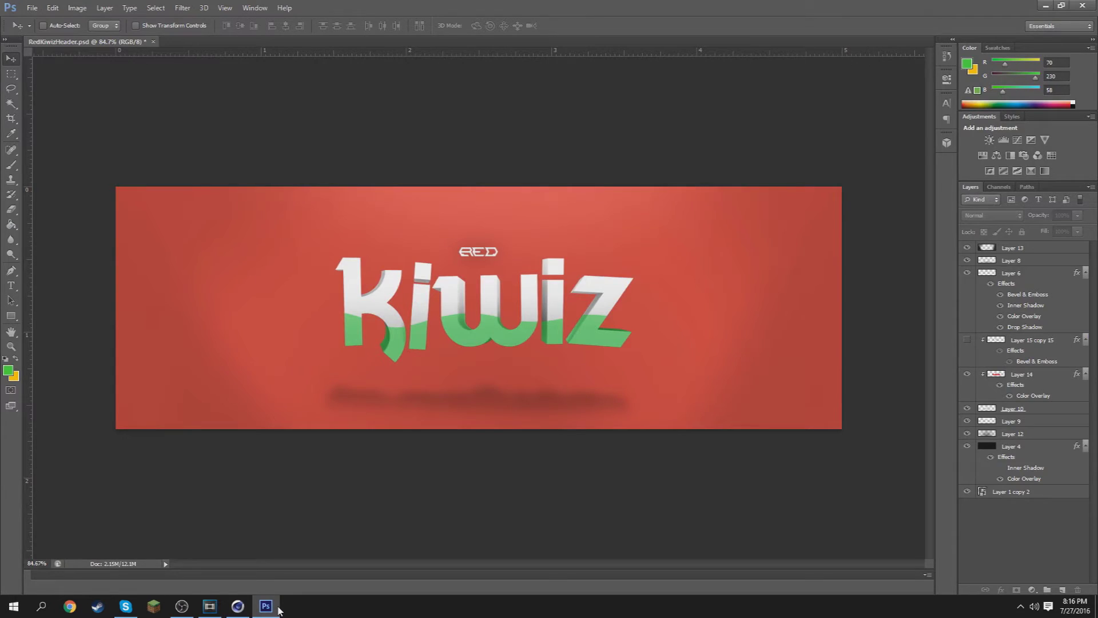
left_click(238, 606)
left_click(506, 339)
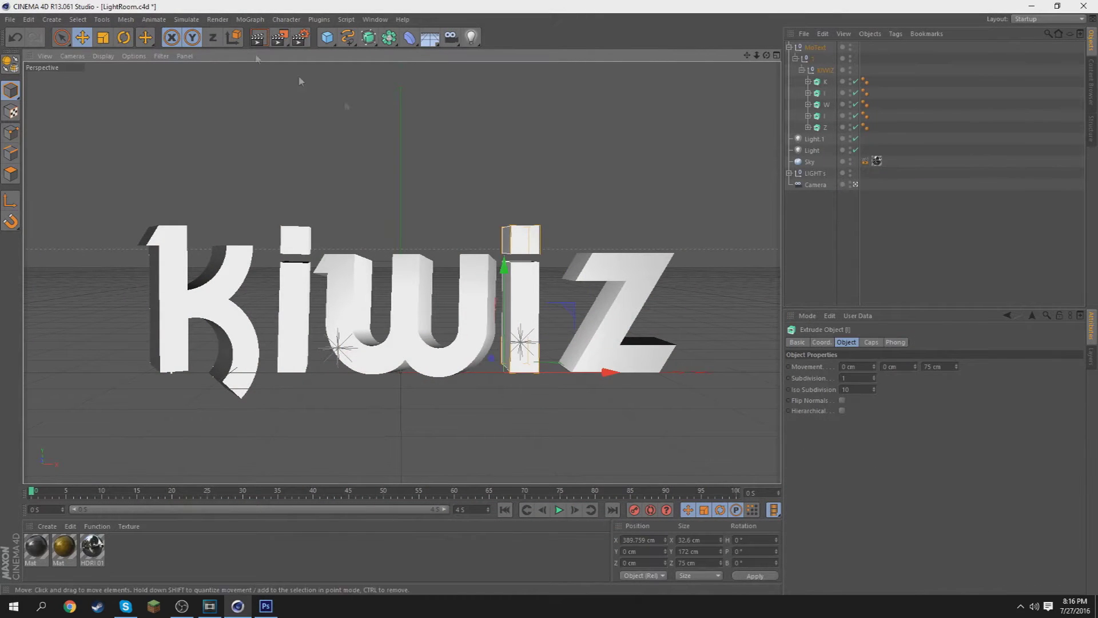
left_click(128, 37)
left_click_drag(535, 379, 518, 381)
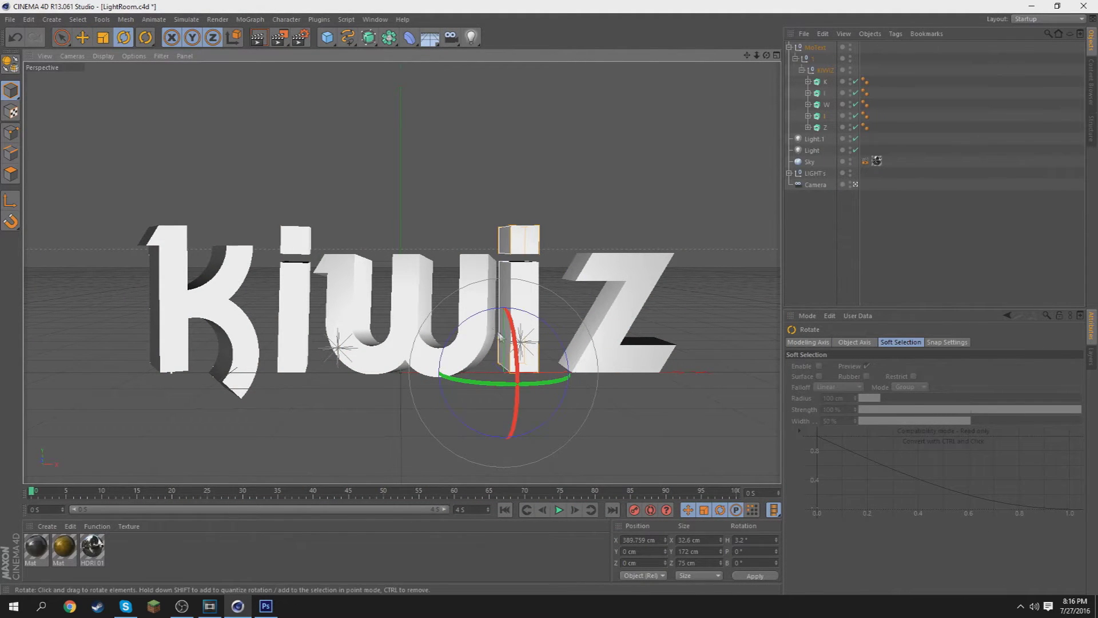
left_click_drag(466, 319, 608, 346)
left_click(83, 38)
Rotate the letter Z to about H -12.4°, P -4.7°, B 2.5° and move it to an X position of about 460 cm
left_click(607, 346)
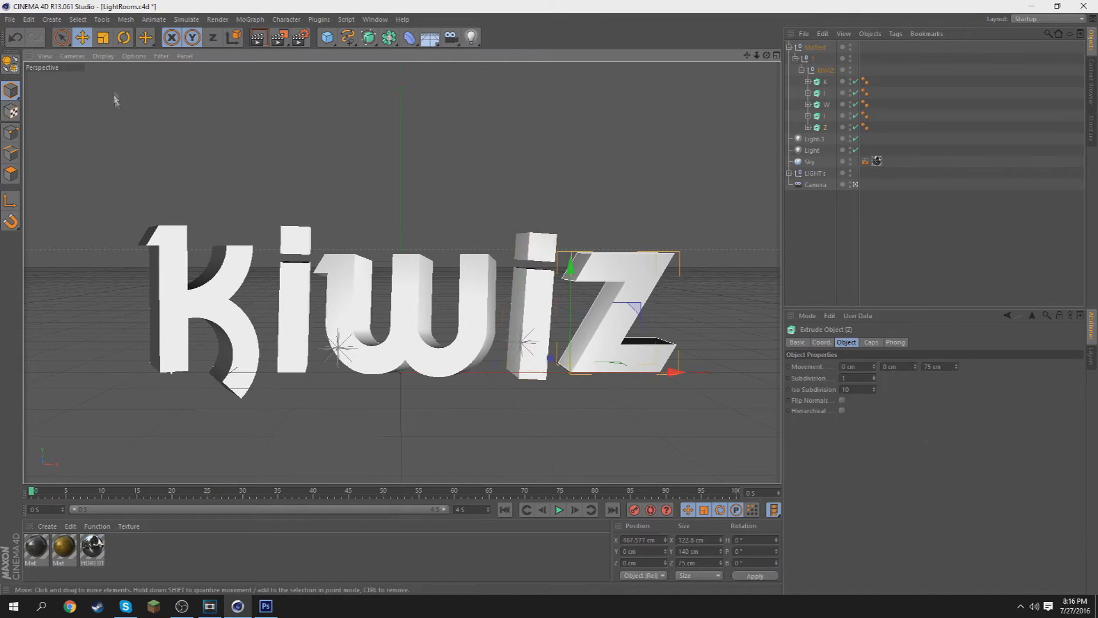
left_click(123, 37)
mouse_move(612, 383)
left_mouse_down()
mouse_move(585, 386)
mouse_move(561, 347)
mouse_move(624, 341)
mouse_move(622, 383)
left_mouse_up()
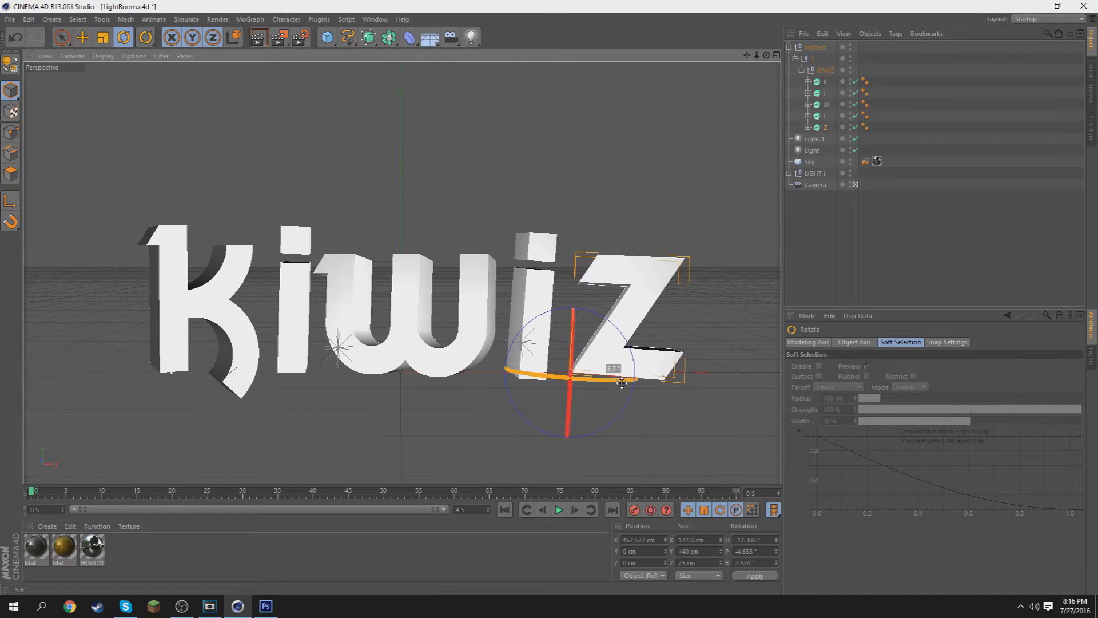
left_click(675, 401)
left_click(615, 324)
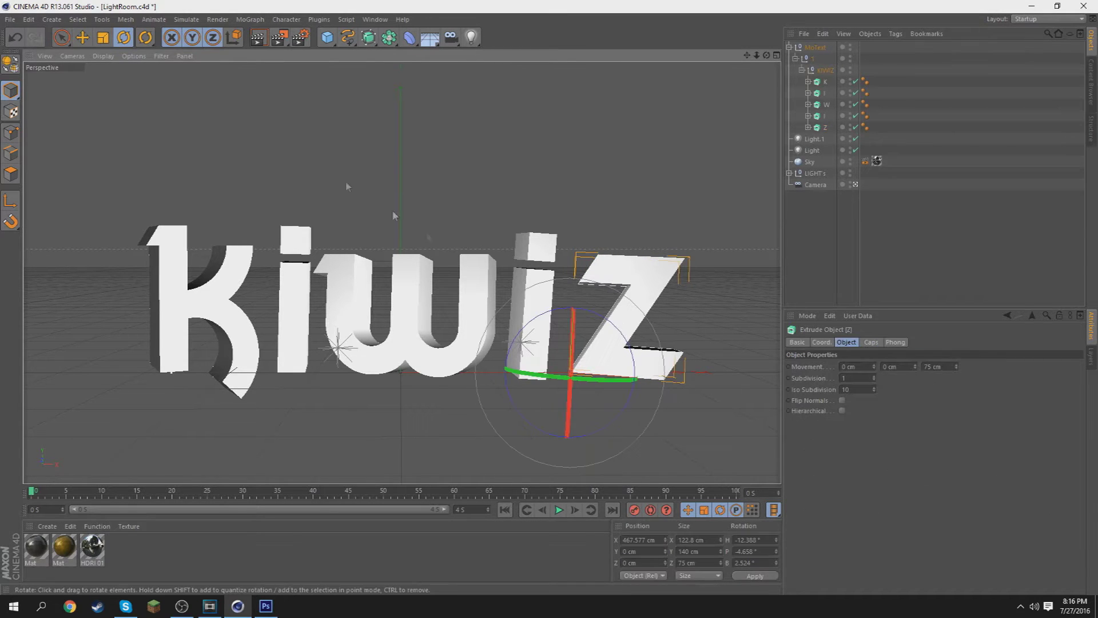
left_click(83, 38)
left_click_drag(644, 380, 637, 379)
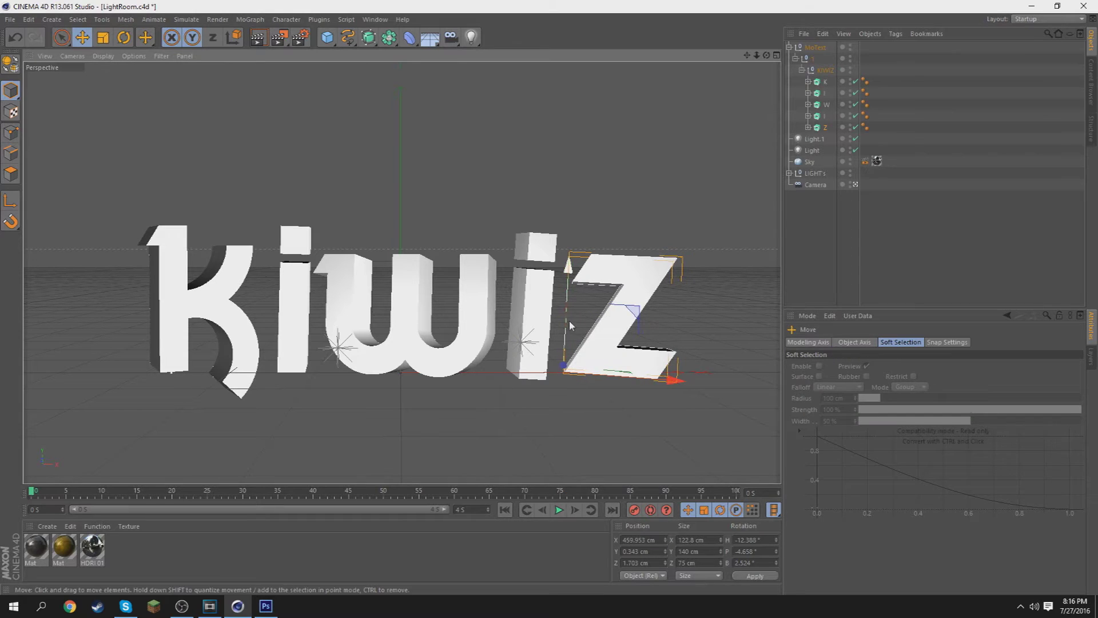
left_click(654, 388)
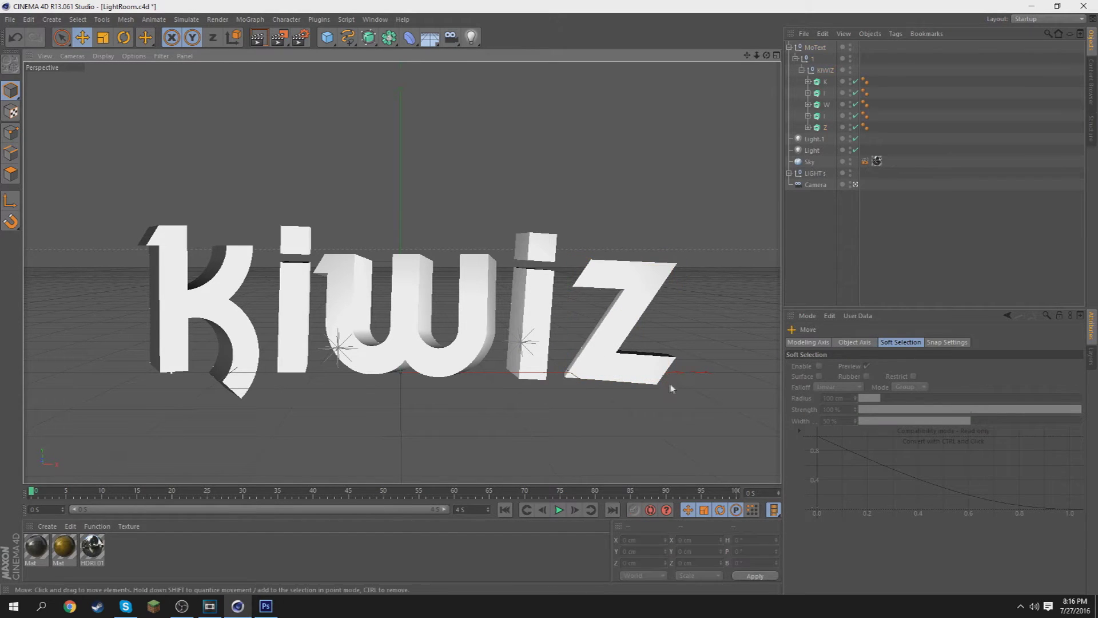
Rotate the letter K to a heading of about 24.4° and move it closer to the first I, at X about -4 cm
left_click(300, 37)
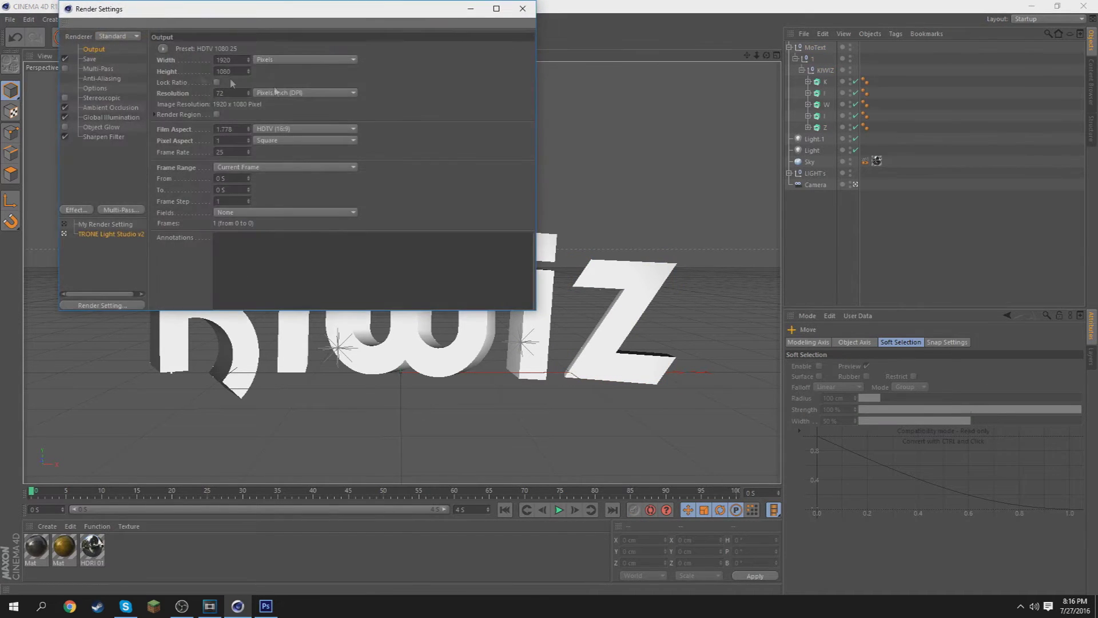
left_click(522, 9)
left_click(199, 321)
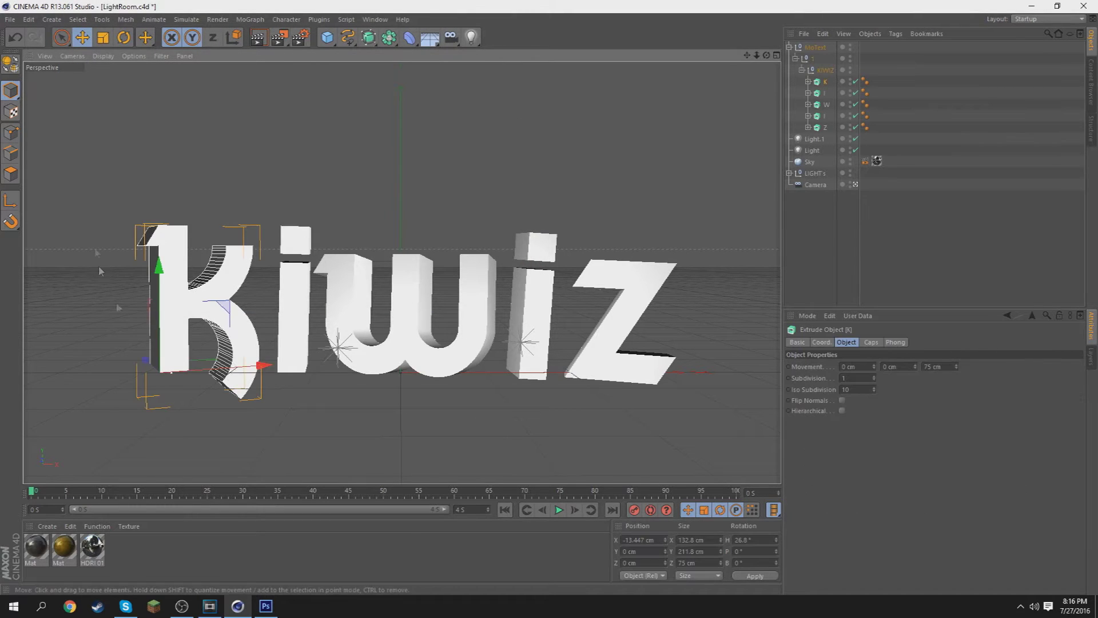
key("r")
left_click_drag(205, 375, 162, 330)
key("e")
Set the render output to save to the Desktop under the file name 3d
left_click(300, 37)
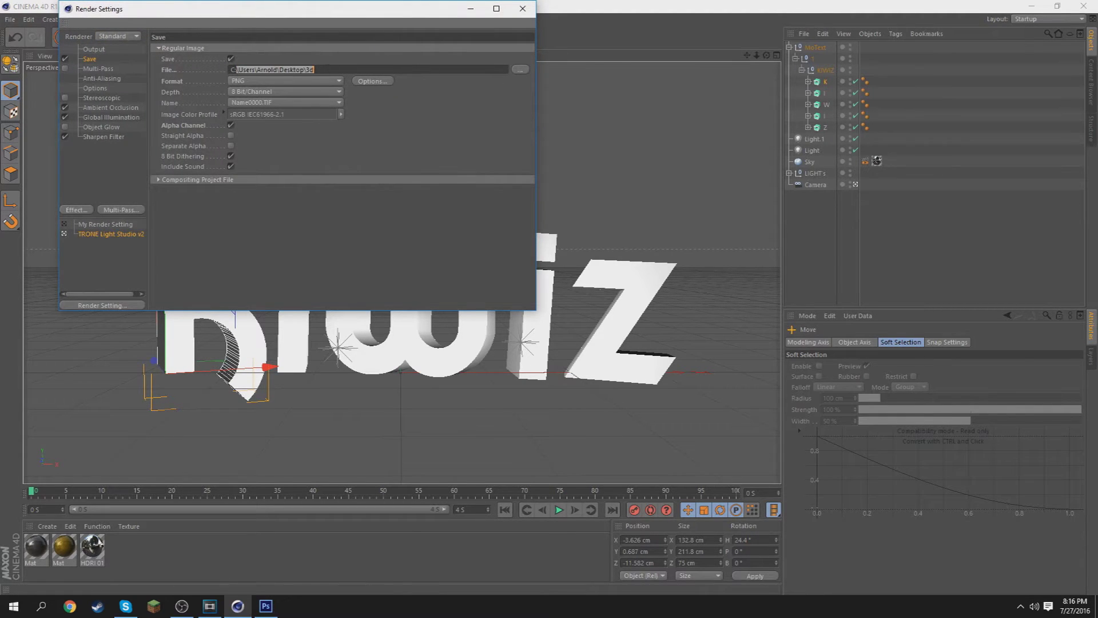
left_click(520, 70)
left_click(112, 152)
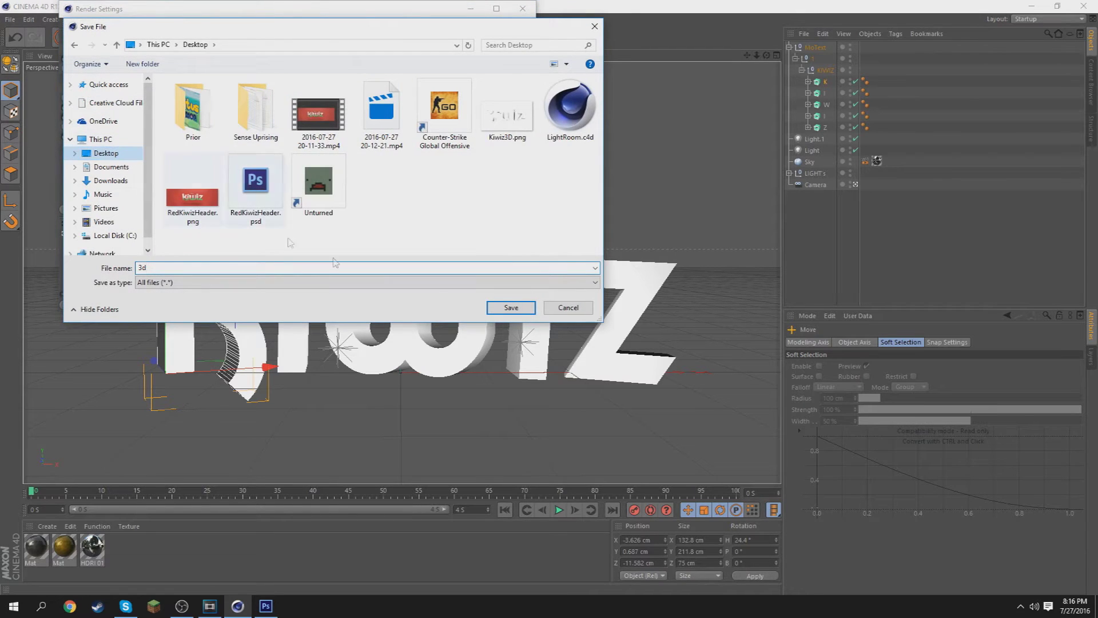
left_click(513, 309)
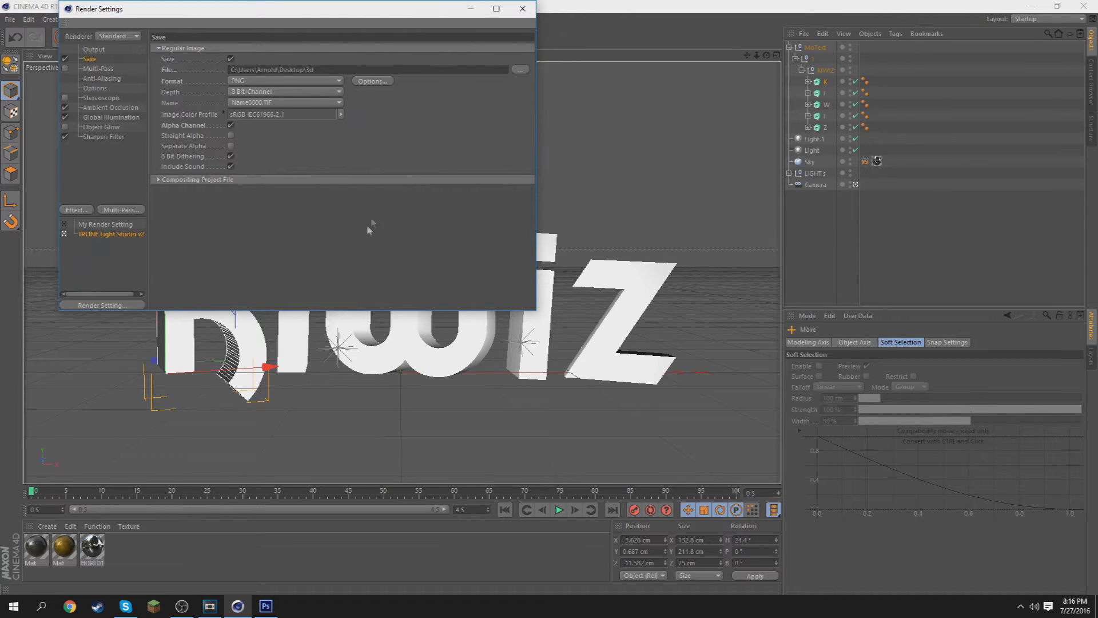
Close the render settings, deselect the letters and render the scene to the Picture Viewer, closing the viewer once the image finishes
left_click(521, 9)
left_click(424, 237)
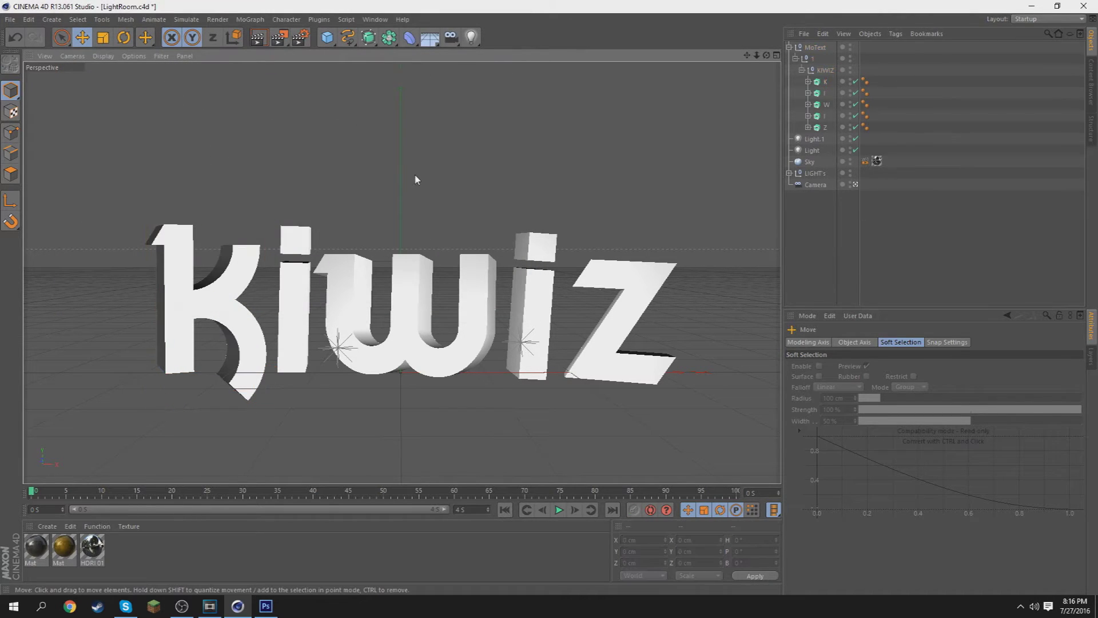
key("shift+r")
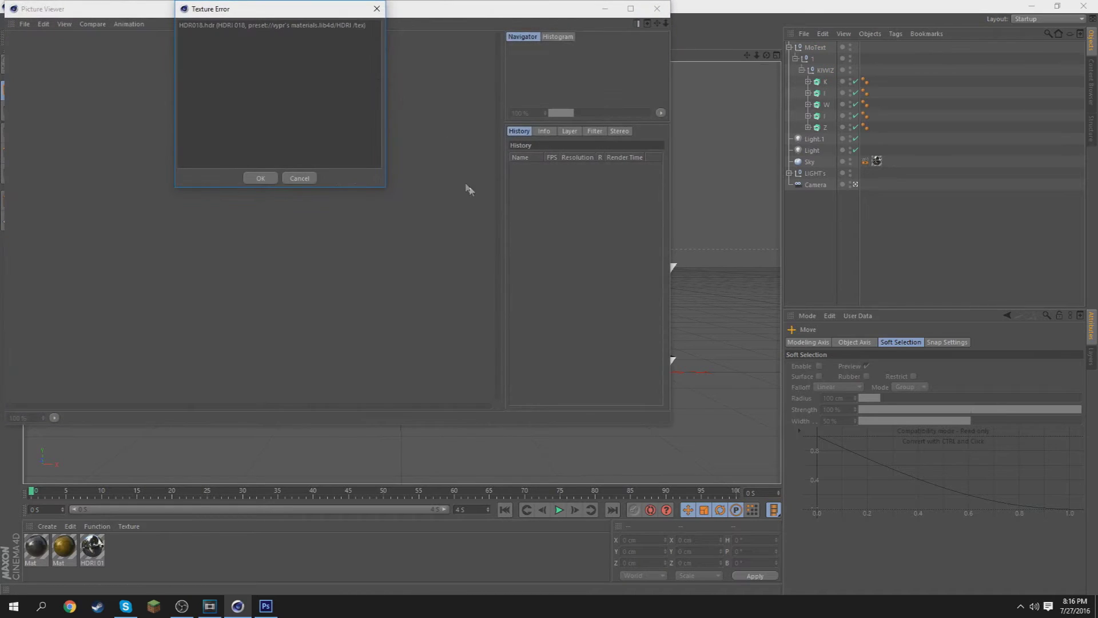
left_click(261, 178)
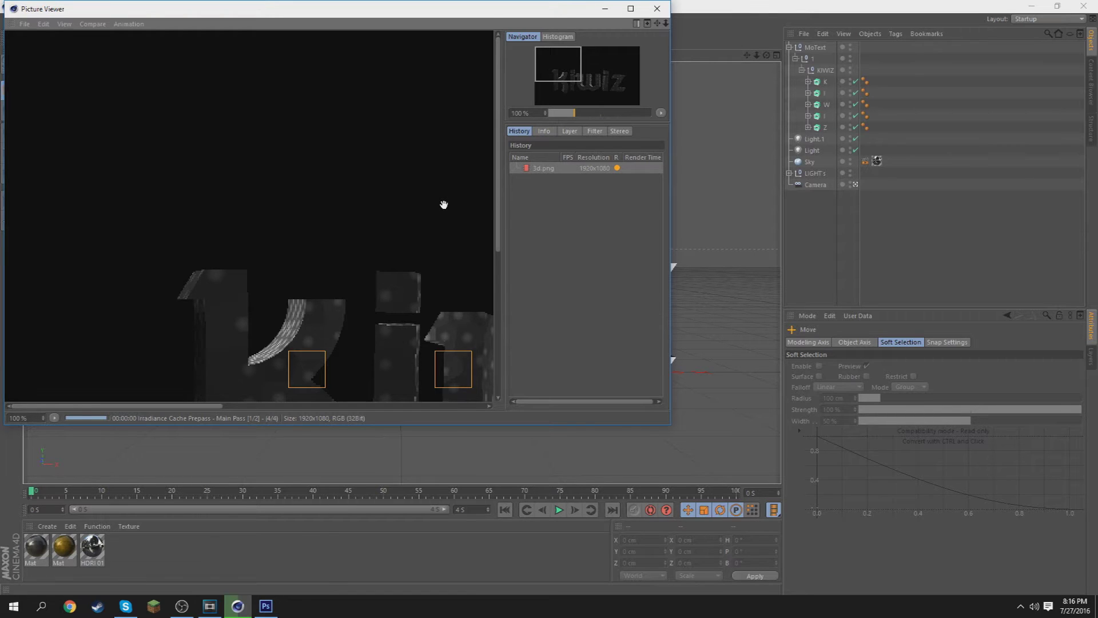
mouse_move(269, 612)
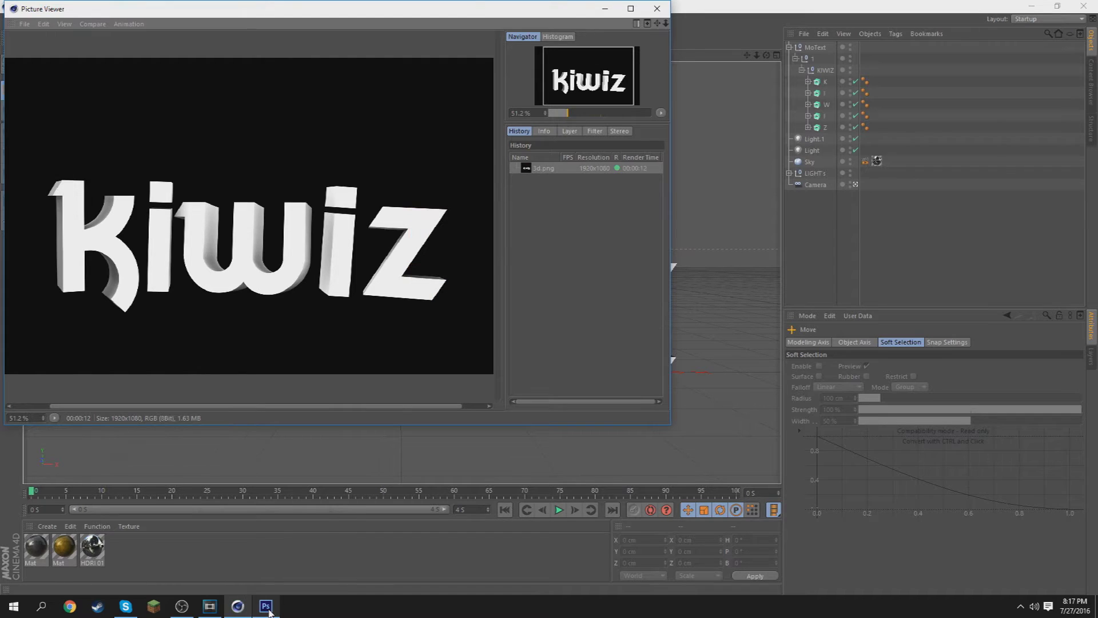
left_click(657, 8)
Move the letter K slightly along X so it sits closer to the first I
left_click(207, 300)
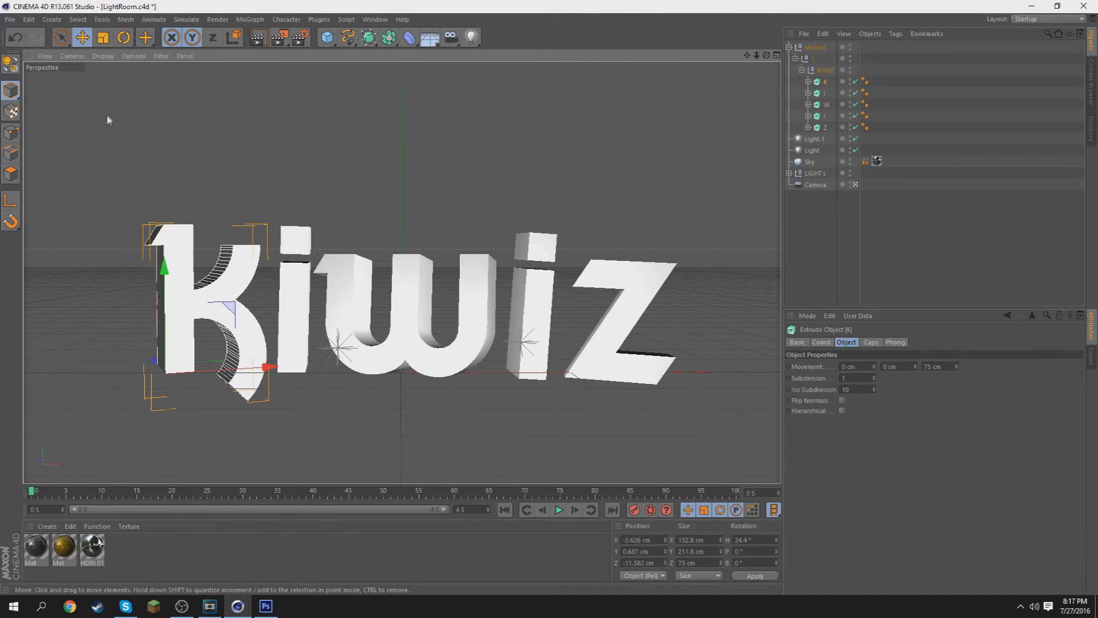
left_click_drag(269, 371, 274, 370)
left_click(388, 335)
left_click(521, 342)
left_click_drag(578, 342, 591, 341)
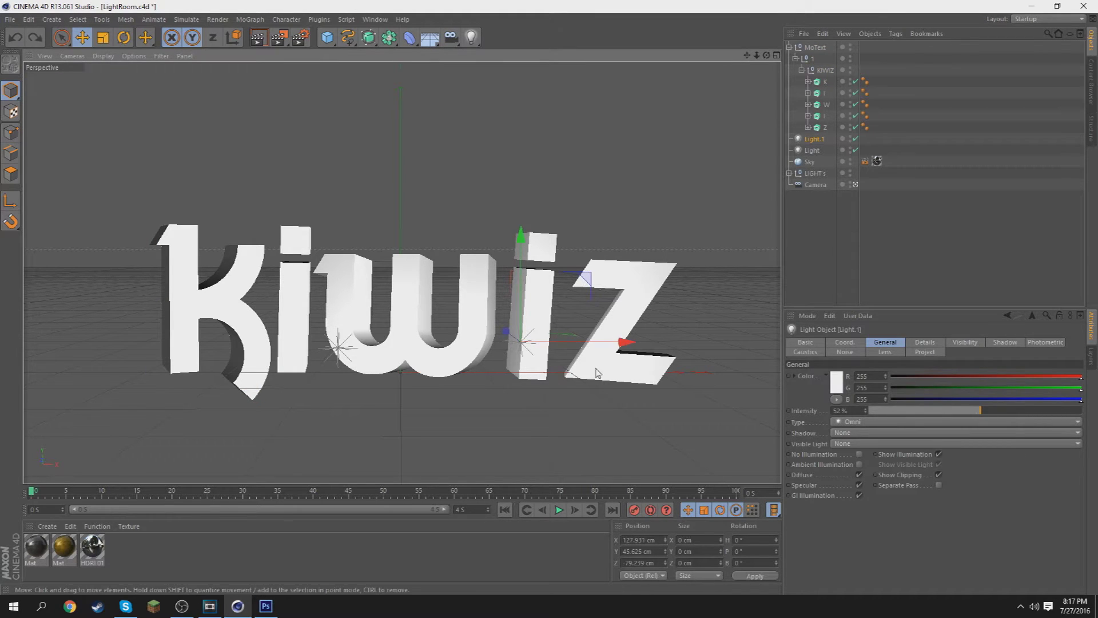
Tighten the letter spacing by shifting the second I and the Z slightly inward toward the W
left_click(597, 367)
left_click(535, 250)
left_click_drag(594, 382, 639, 386)
left_click(652, 386)
Render the adjusted lettering to the Picture Viewer again, overwriting 3d.png on the Desktop
left_click(632, 401)
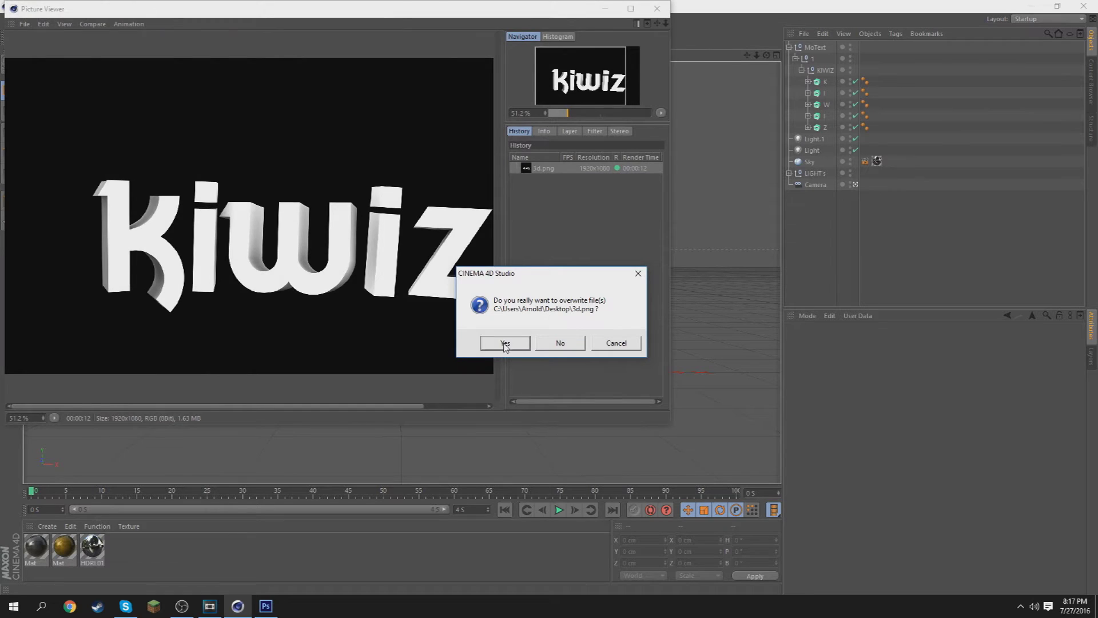
left_click(505, 343)
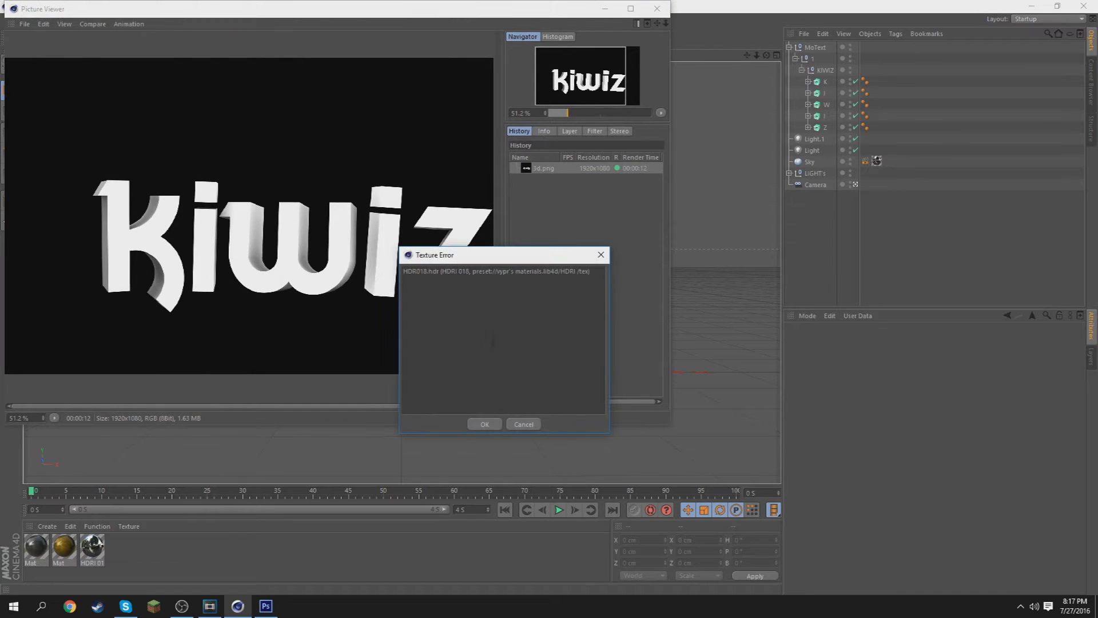
left_click(486, 423)
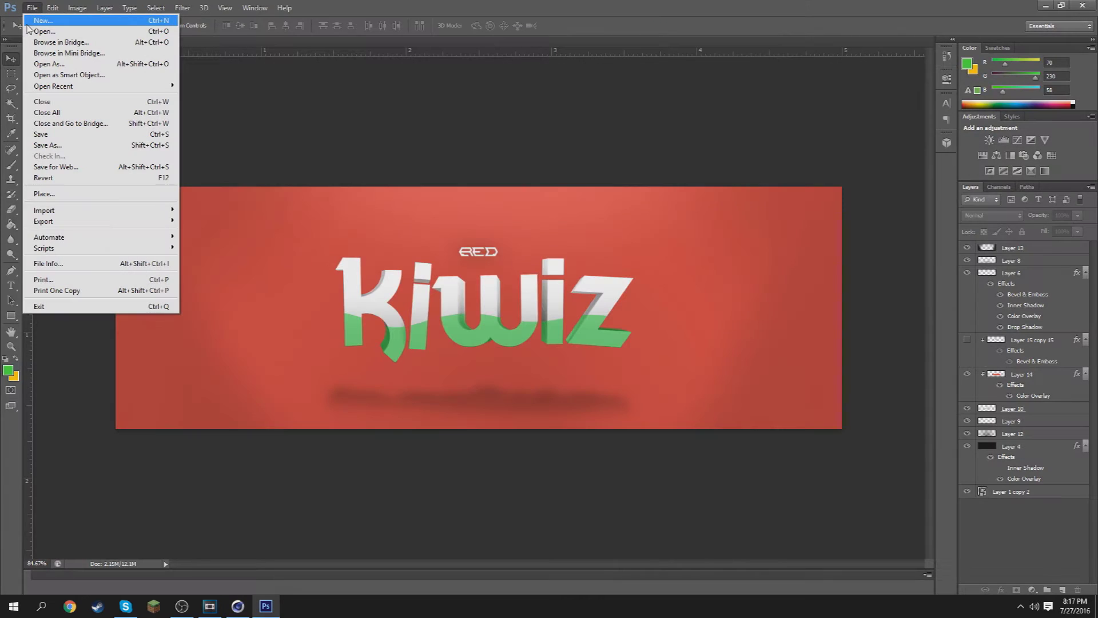
In Photoshop, create a transparent document named Tutorial, 1500 x 500 pixels at 300 pixels/inch in 8-bit RGB
left_click(27, 24)
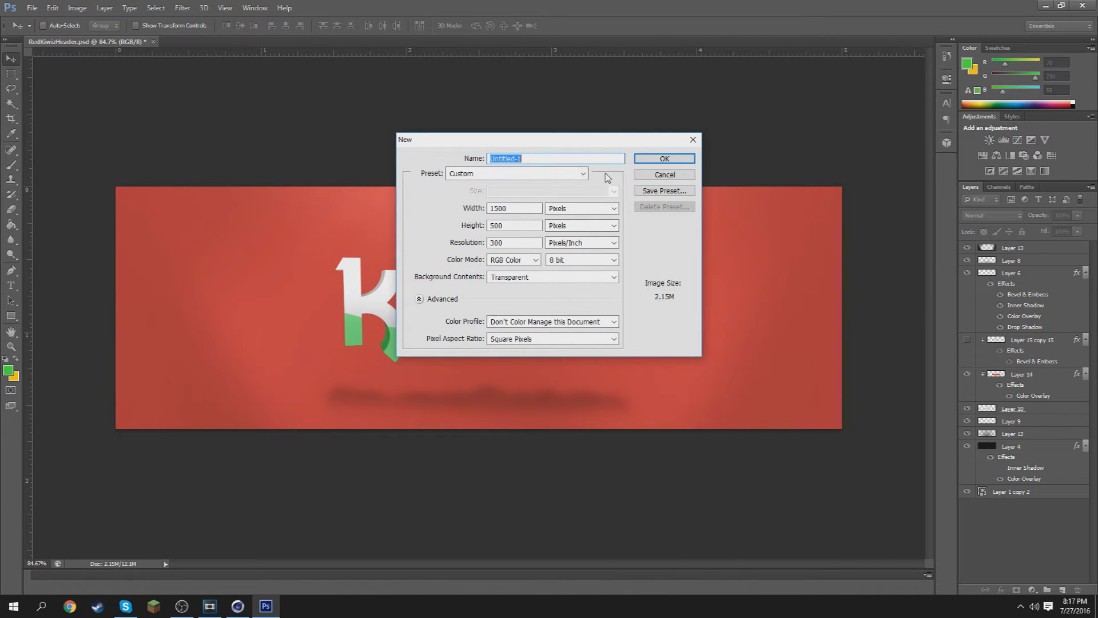
type("Tutorial")
key("Tab")
left_click(528, 226)
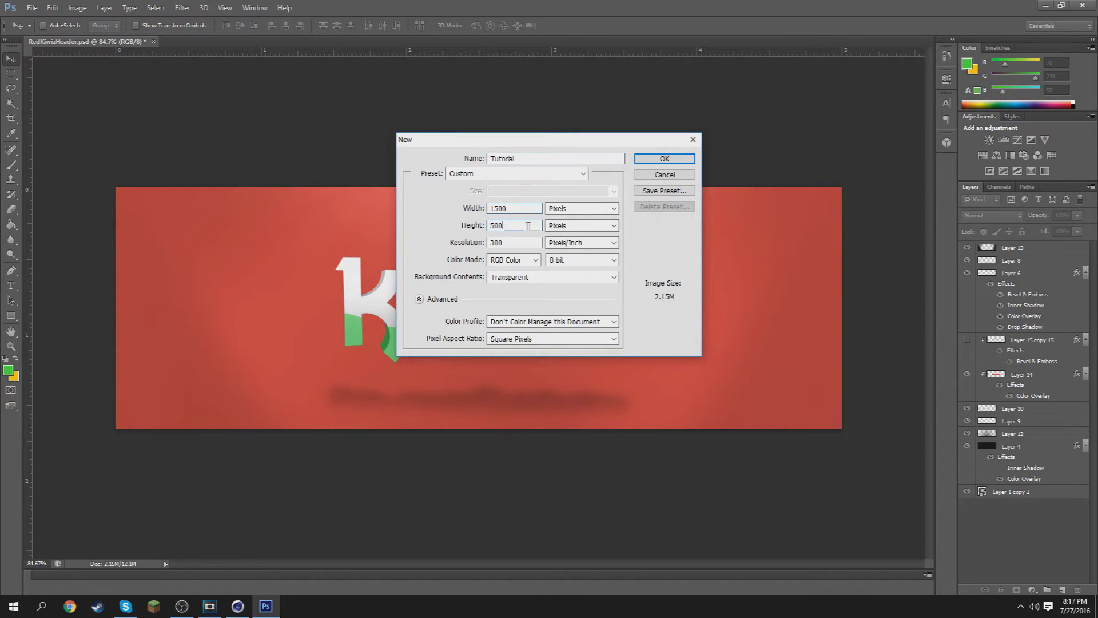
left_click(677, 239)
left_click_drag(527, 210, 444, 240)
left_click_drag(531, 242, 321, 246)
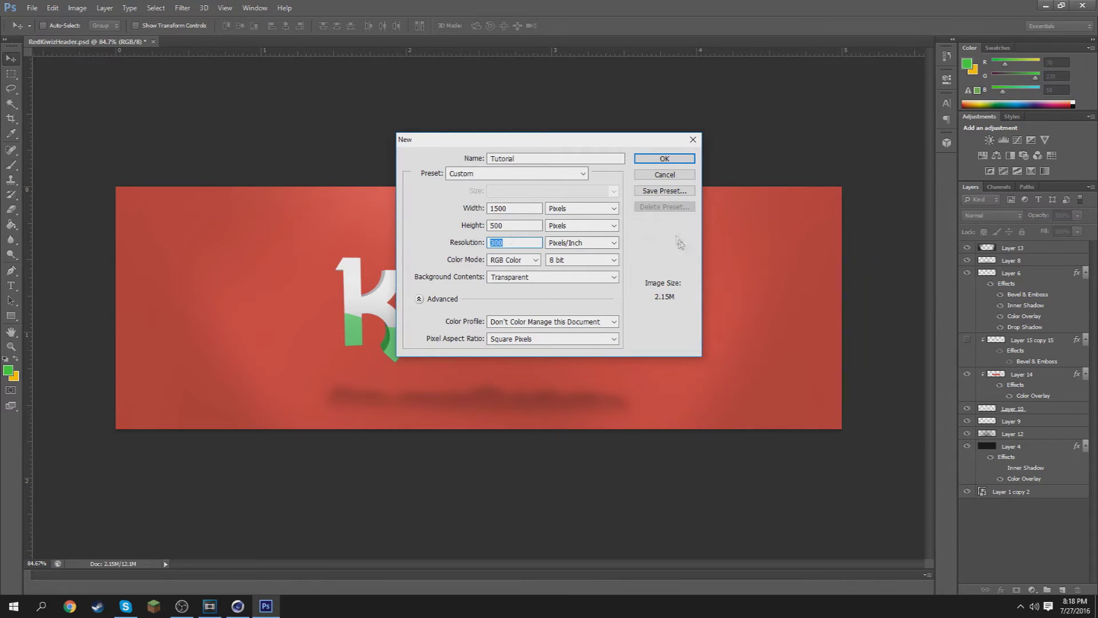
left_click(662, 160)
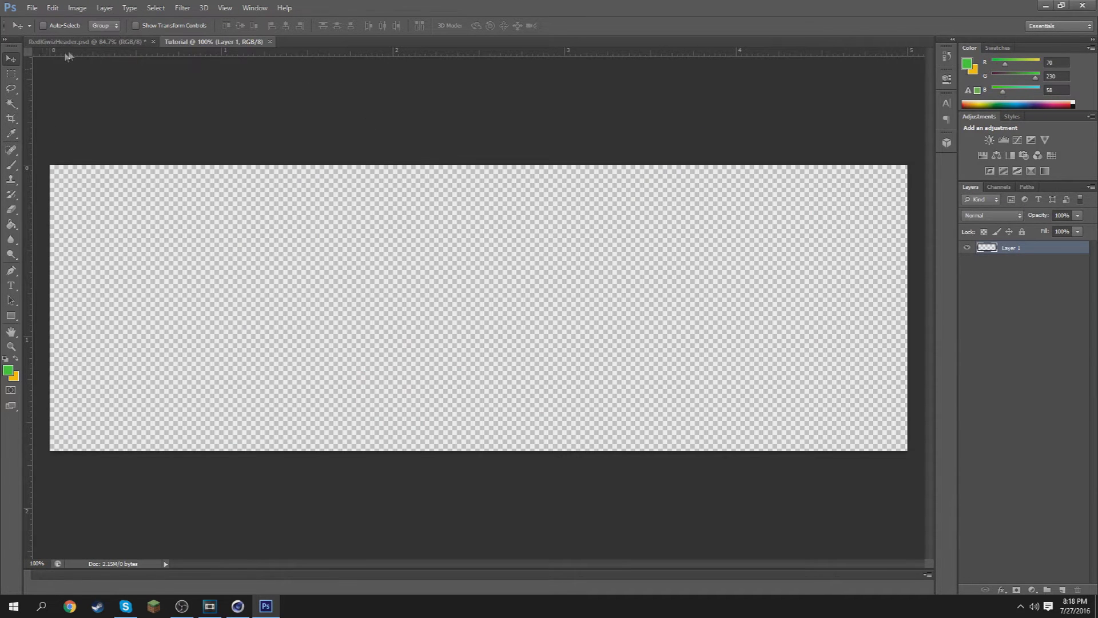
Copy the hex colour dd4141 from the Color Overlay of the background Layer 4 in RedKiwizHeader.psd
left_click(135, 41)
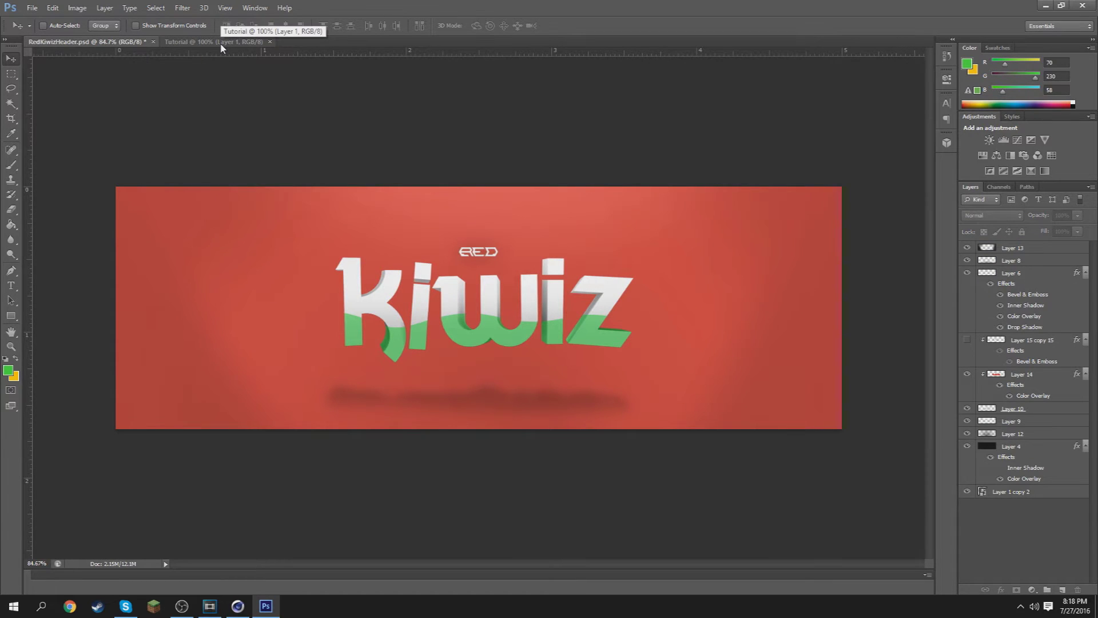
double_click(1012, 484)
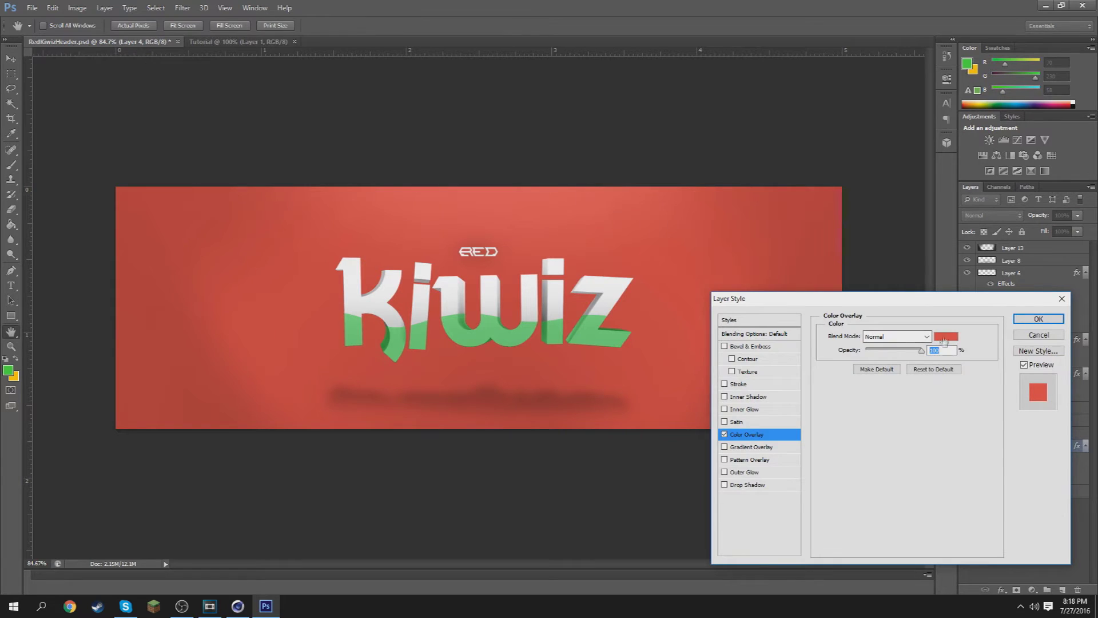
left_click(945, 337)
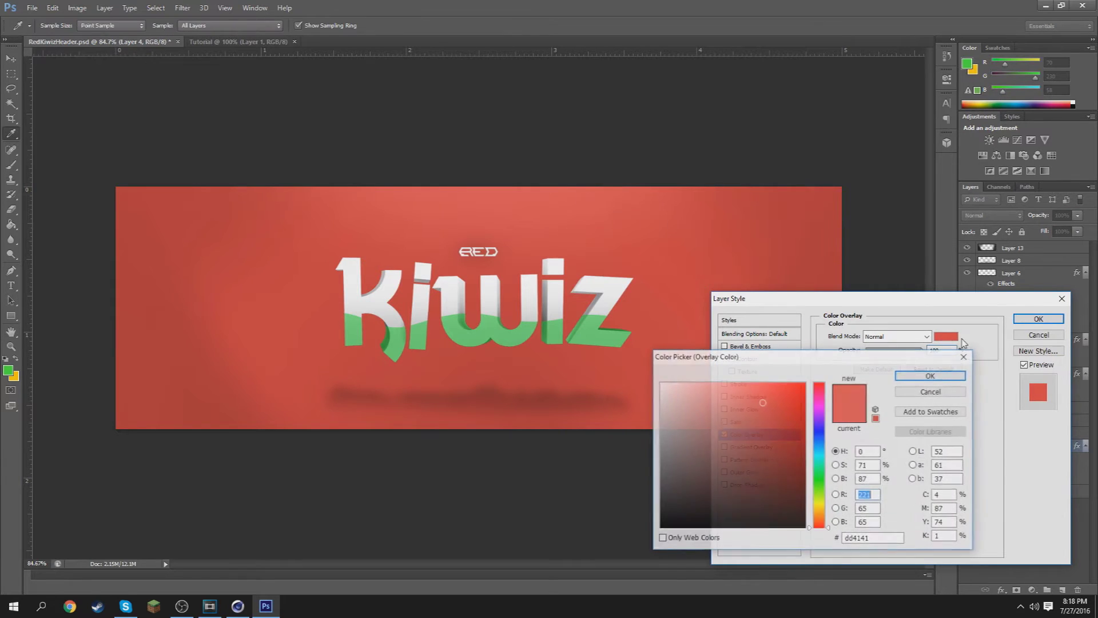
right_click(862, 538)
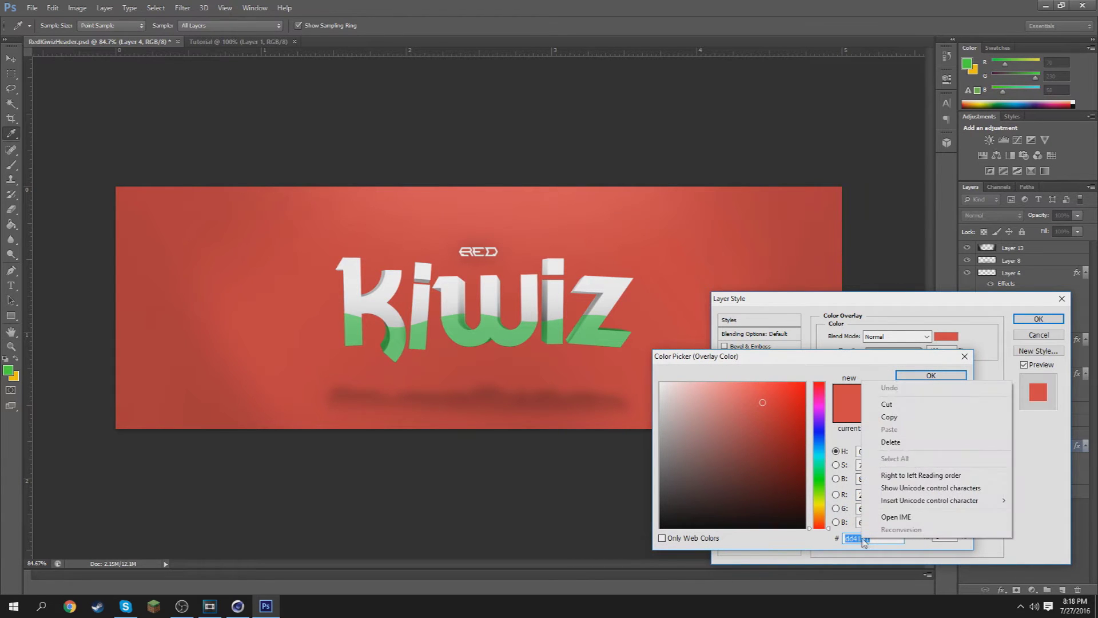
left_click(889, 417)
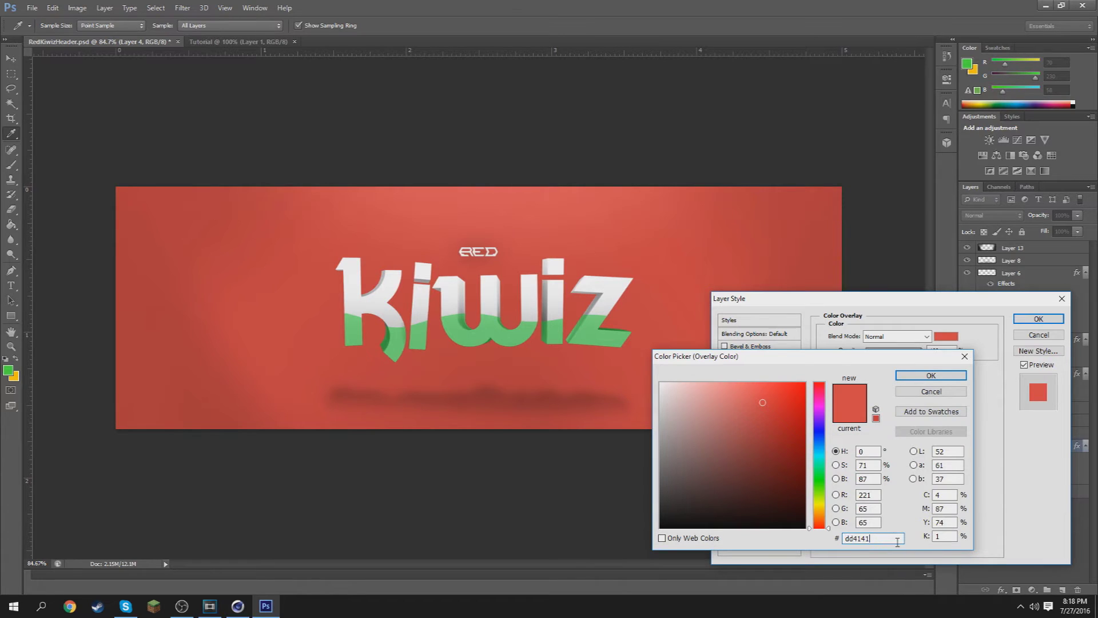
double_click(864, 496)
double_click(864, 510)
double_click(864, 523)
left_click(931, 375)
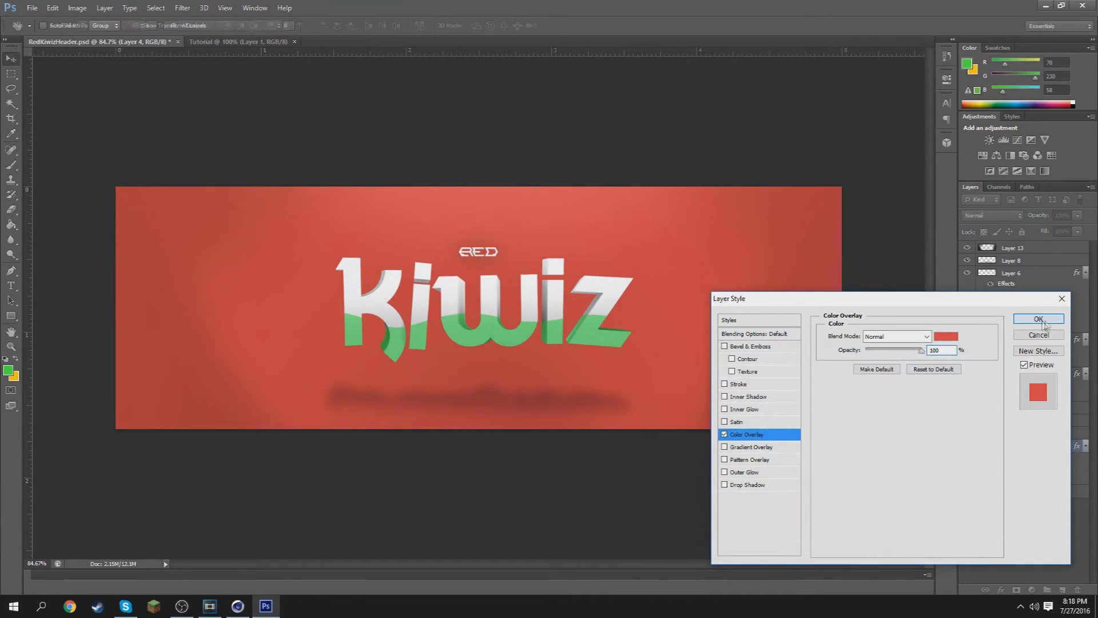
left_click(1038, 319)
Set the foreground colour to dd4141 and fill the Tutorial document's Layer 1 with it using the Paint Bucket
left_click(237, 41)
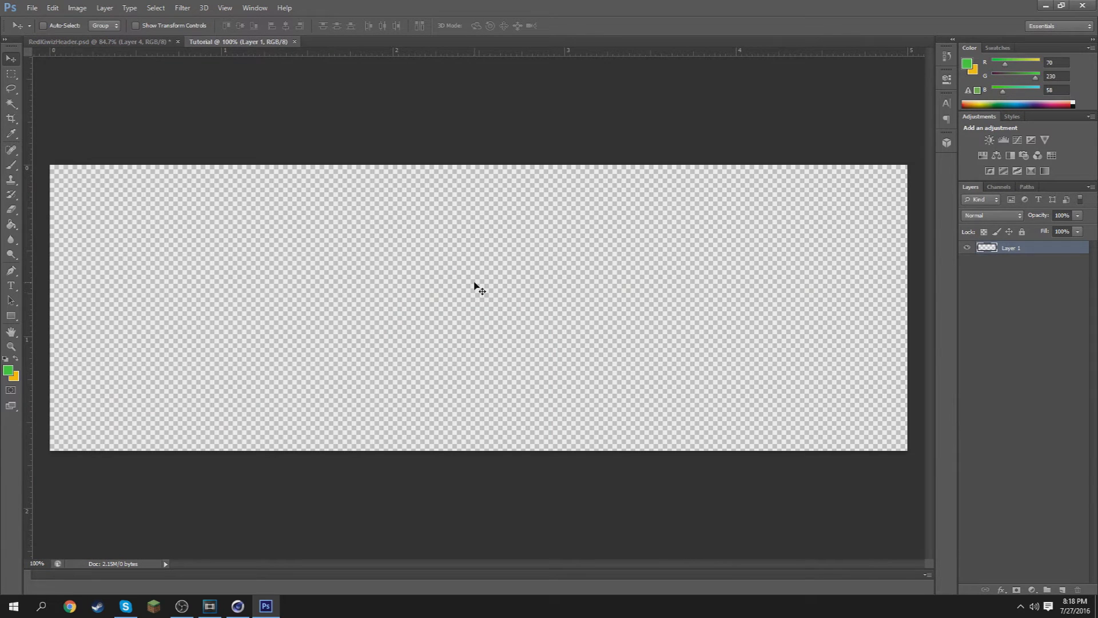
key("g")
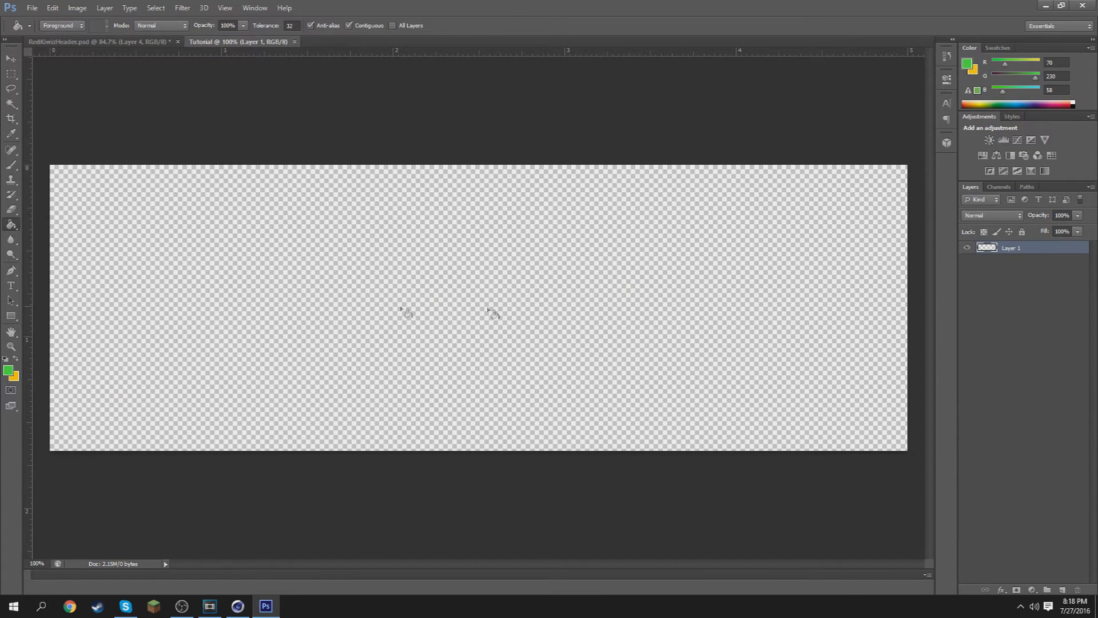
left_click(8, 371)
double_click(858, 538)
right_click(863, 538)
left_click(884, 430)
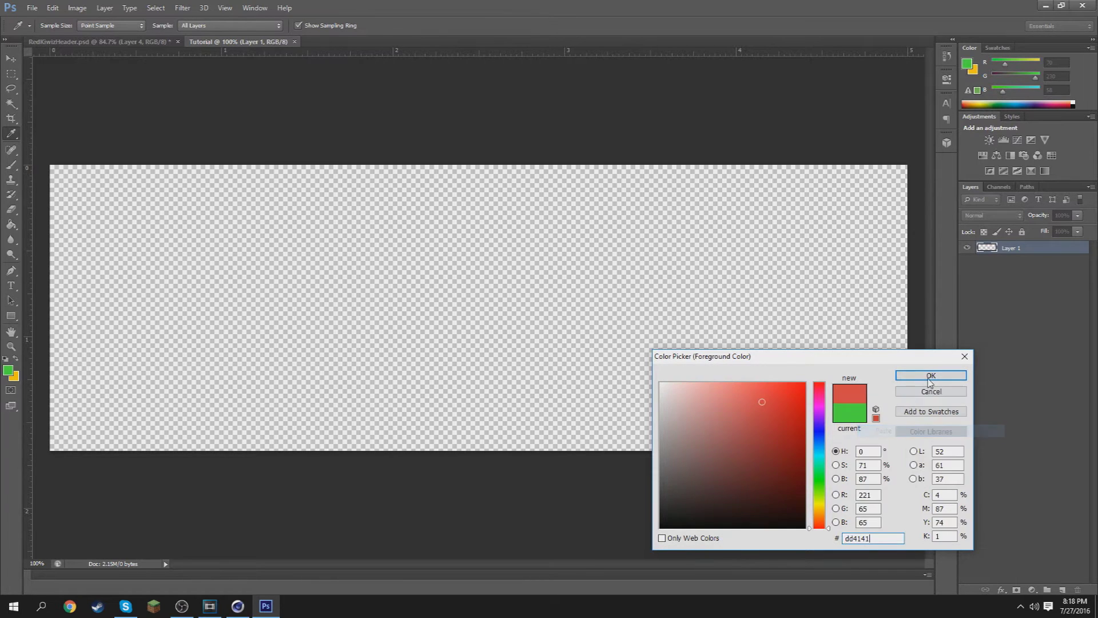
left_click(931, 375)
left_click(634, 329)
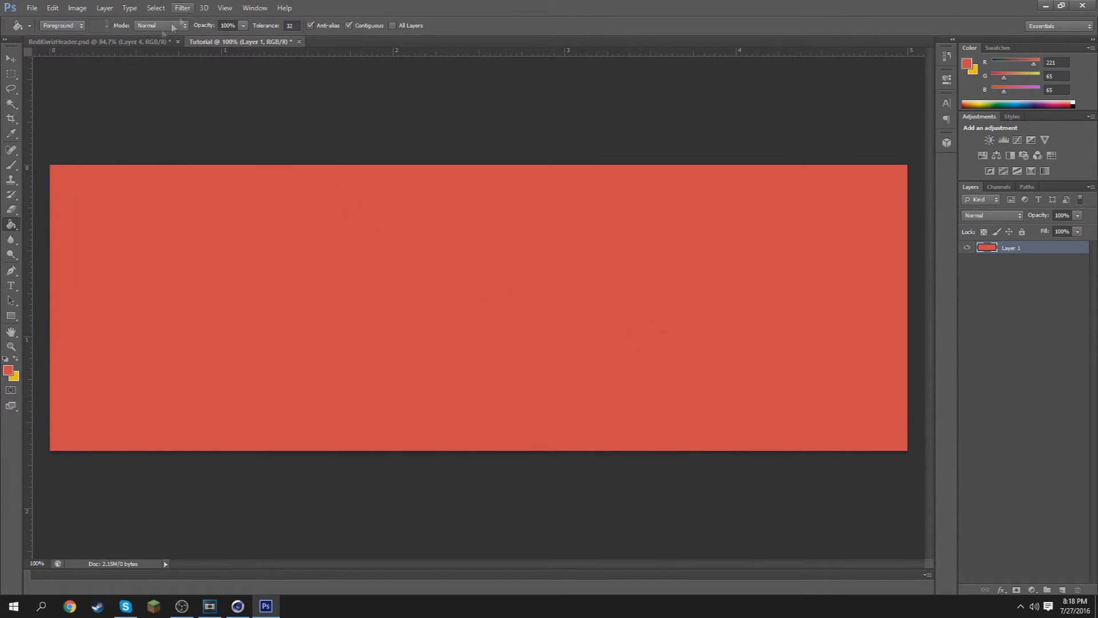
Open Kiwiz3D.png from the Desktop and shift its lettering up and to the left on the canvas
left_click(32, 7)
left_click(35, 31)
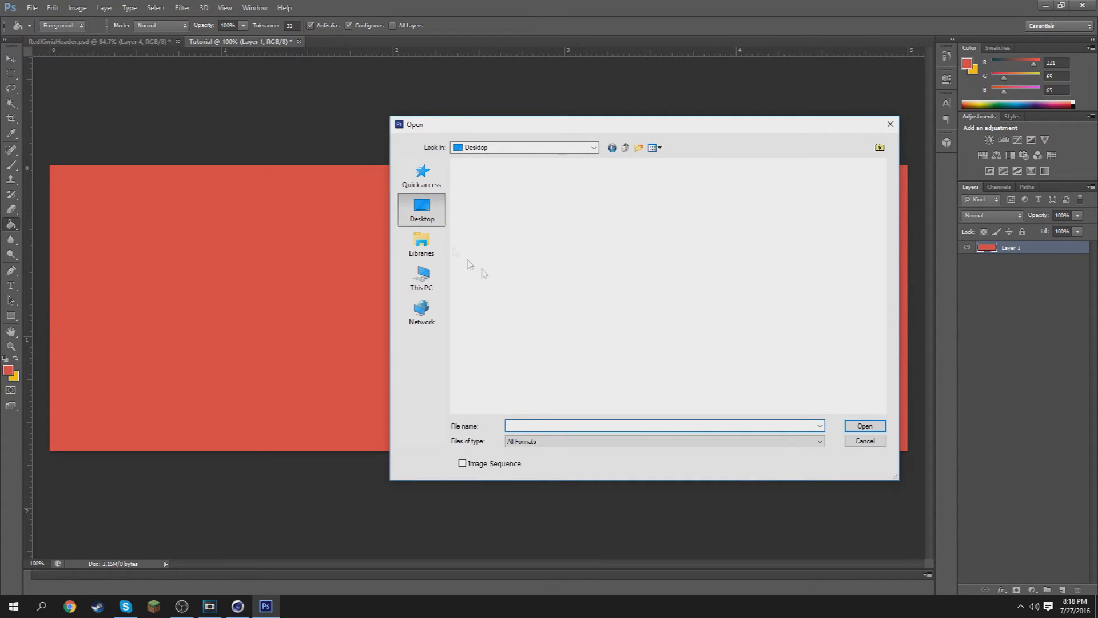
double_click(515, 330)
key("v")
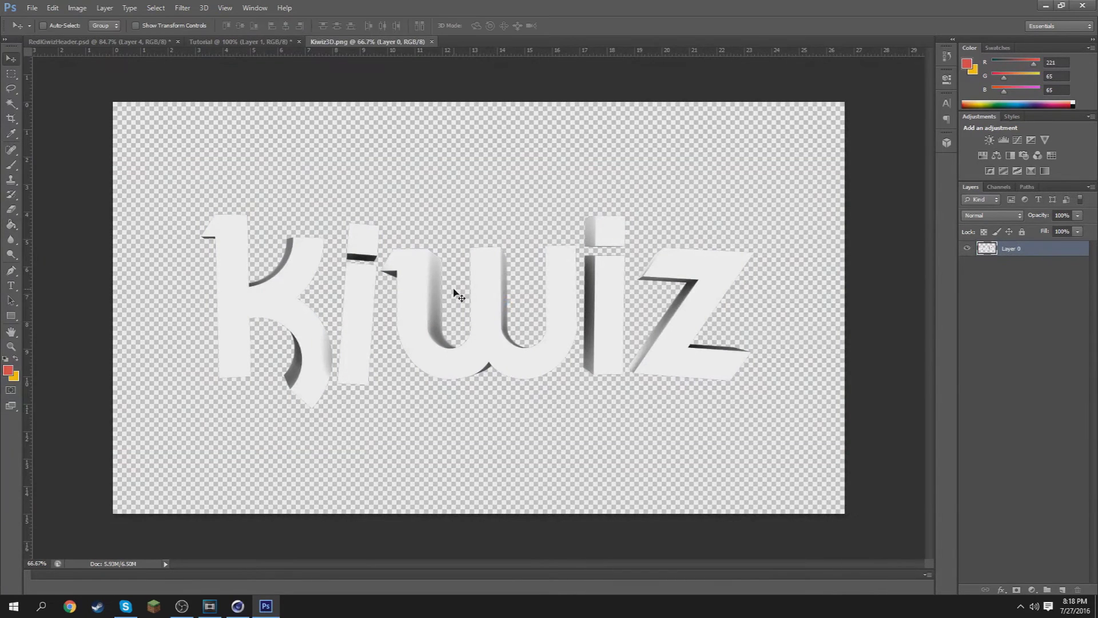
left_click_drag(443, 238, 378, 207)
Open 3d.png from the Desktop and move its lettering into the Kiwiz3D.png document as a new layer
left_click(32, 8)
left_click(45, 31)
left_click(644, 199)
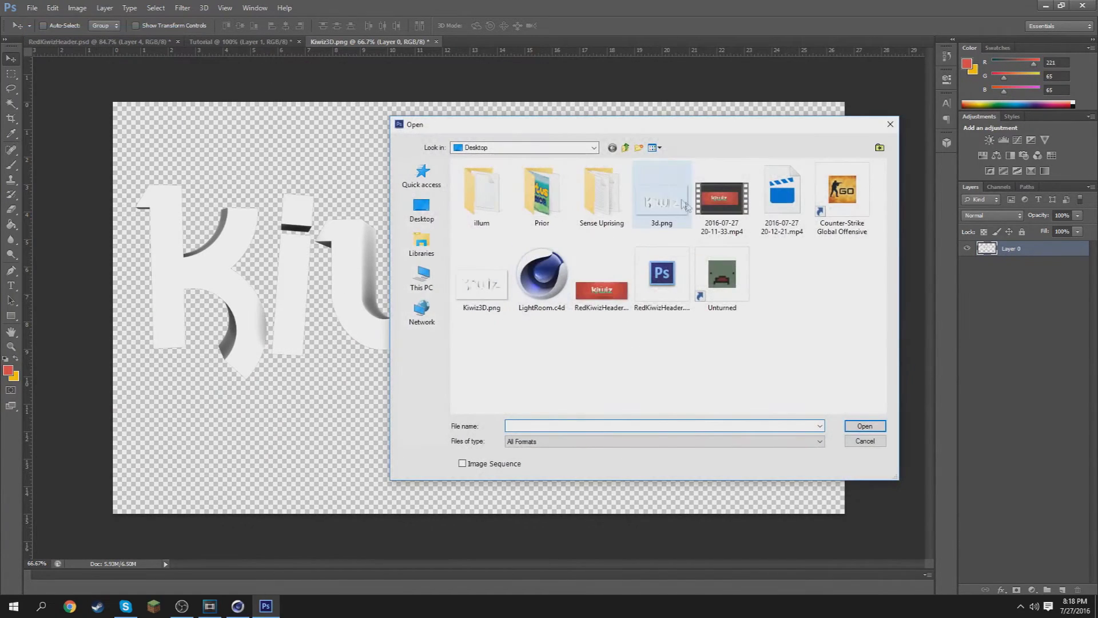
double_click(645, 200)
left_click_drag(518, 306, 411, 449)
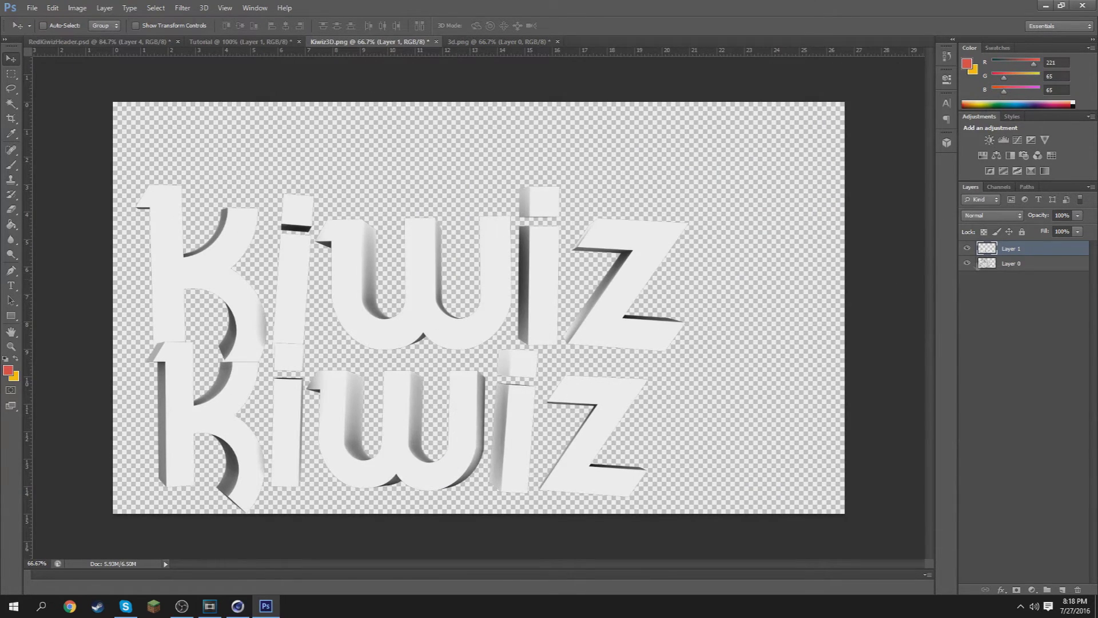
Arrange the two letterings one above the other, with the new render below the original, to compare them
left_click(1003, 266)
left_click_drag(575, 296, 650, 246)
left_click(1021, 251)
left_click_drag(566, 369, 649, 351)
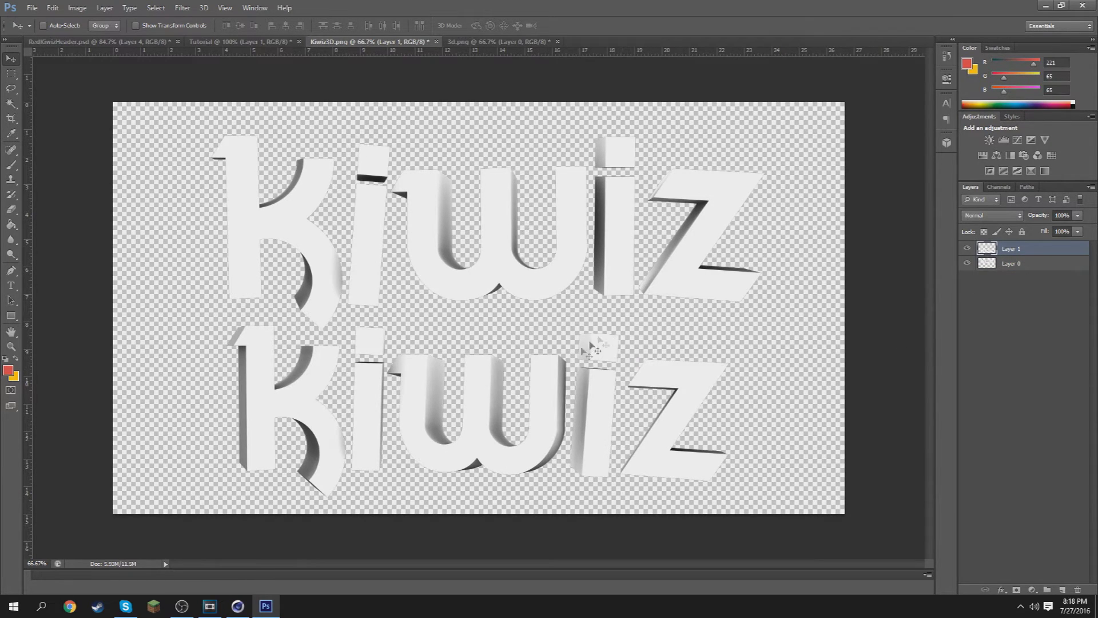
left_click_drag(548, 386, 541, 379)
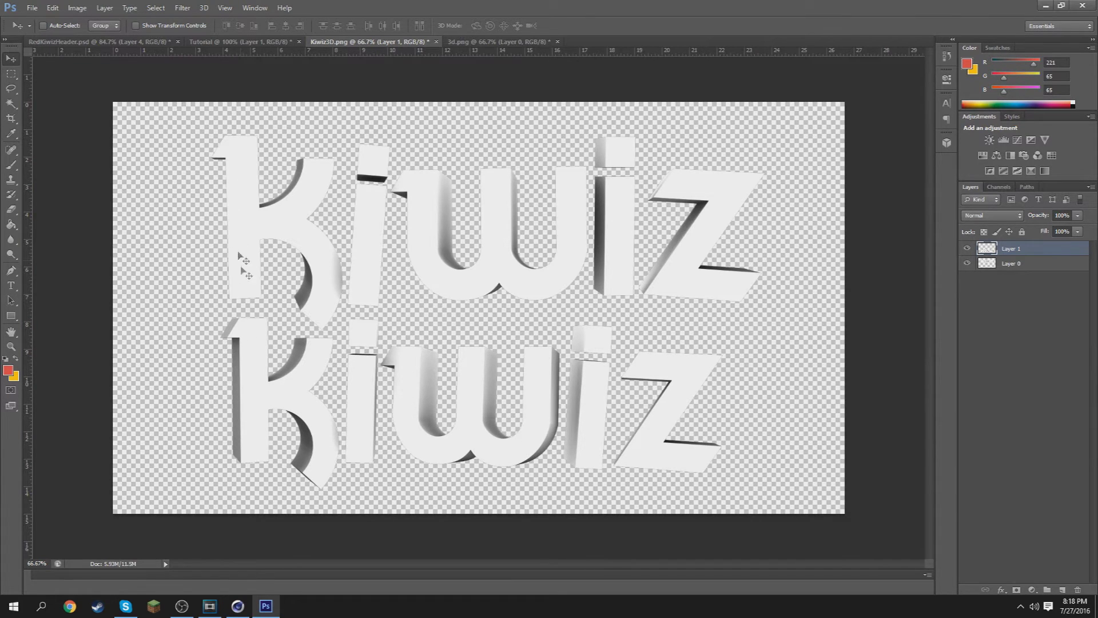
Bring the newly rendered lettering into the Tutorial document and add vertical and horizontal guides through the canvas centre
left_click_drag(229, 159, 491, 331)
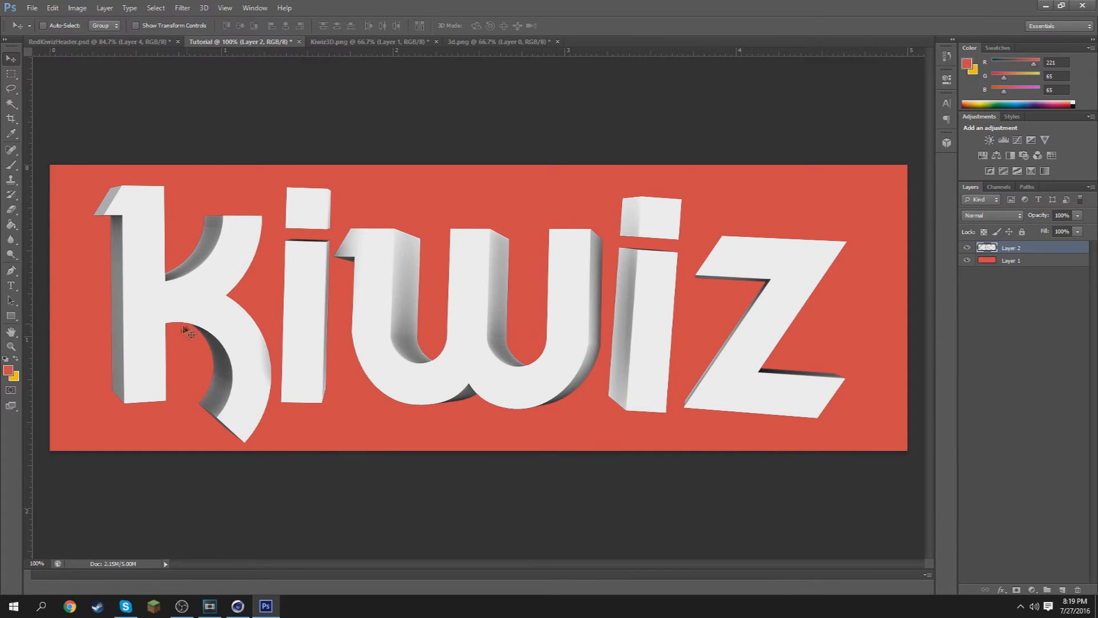
left_click_drag(27, 336, 479, 368)
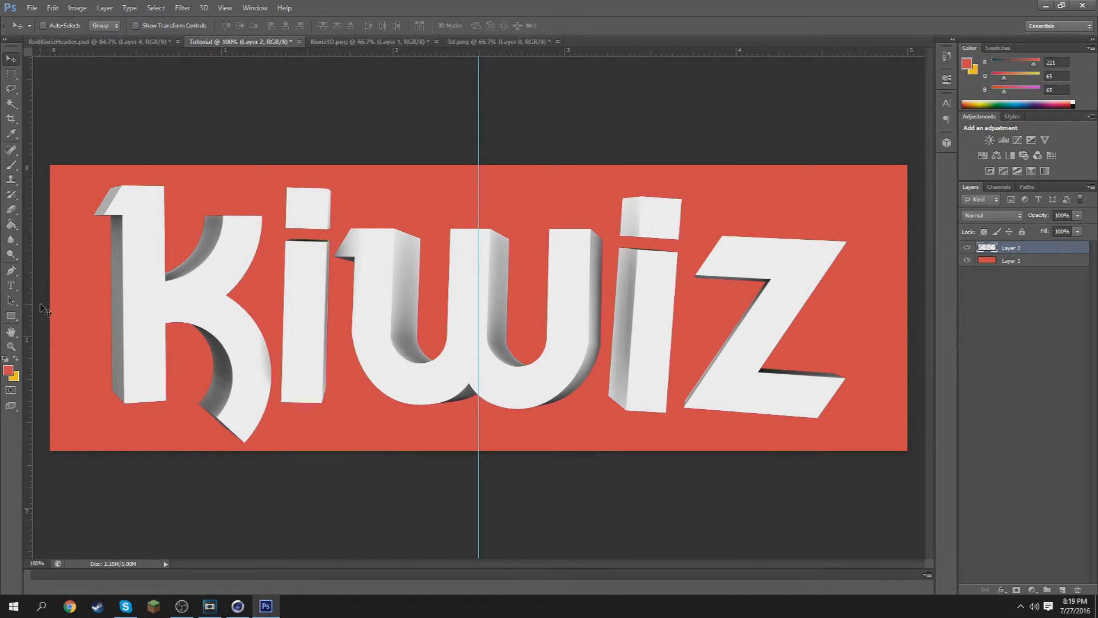
left_click_drag(384, 53, 377, 309)
Centre the lettering on the guide crossing at X 749 px, Y 249 px and scale it to 50% about its centre
key("ctrl+t")
left_click_drag(588, 344, 597, 338)
key("Left")
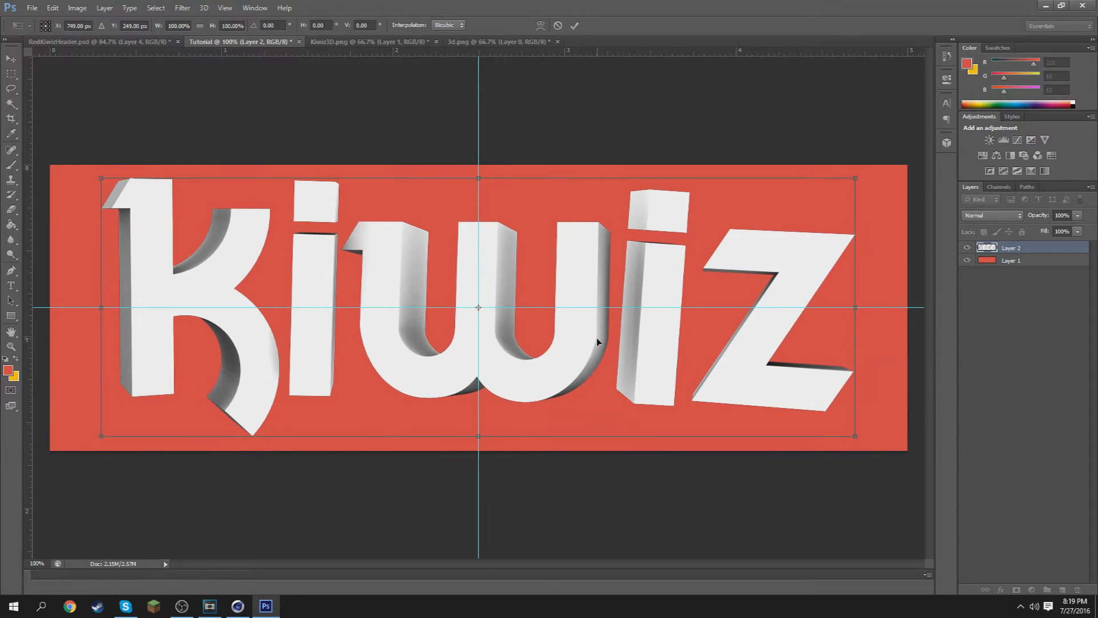
left_click_drag(858, 439, 665, 388, "alt")
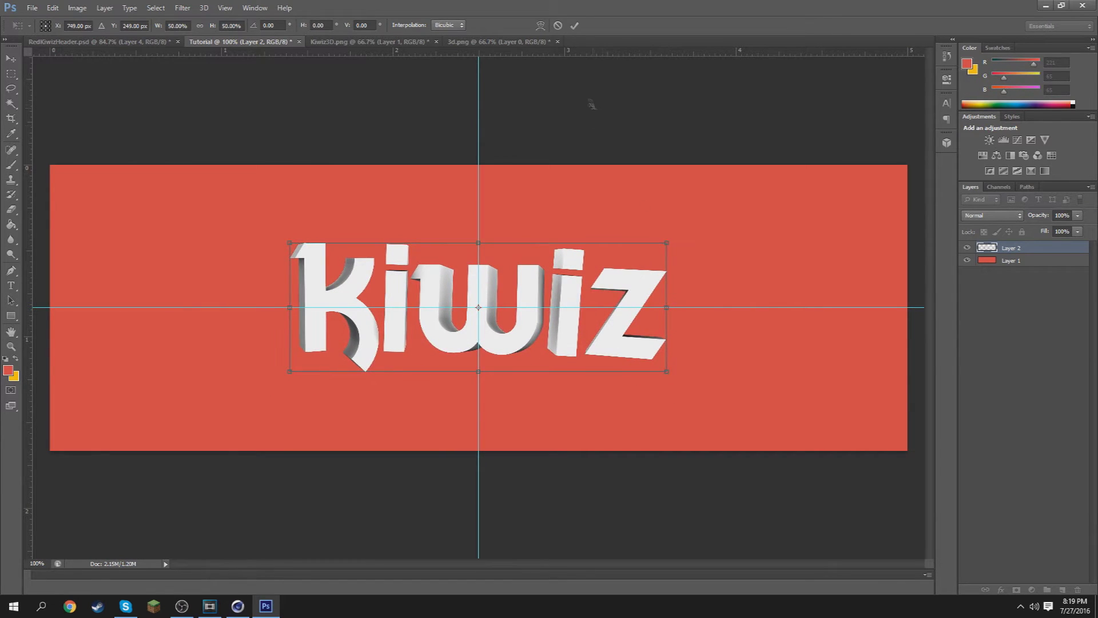
left_click(576, 28)
Hide the guides and compare the Tutorial layout with the original header in RedKiwizHeader.psd
key("ctrl+h")
key("z")
left_click_drag(400, 316, 390, 316)
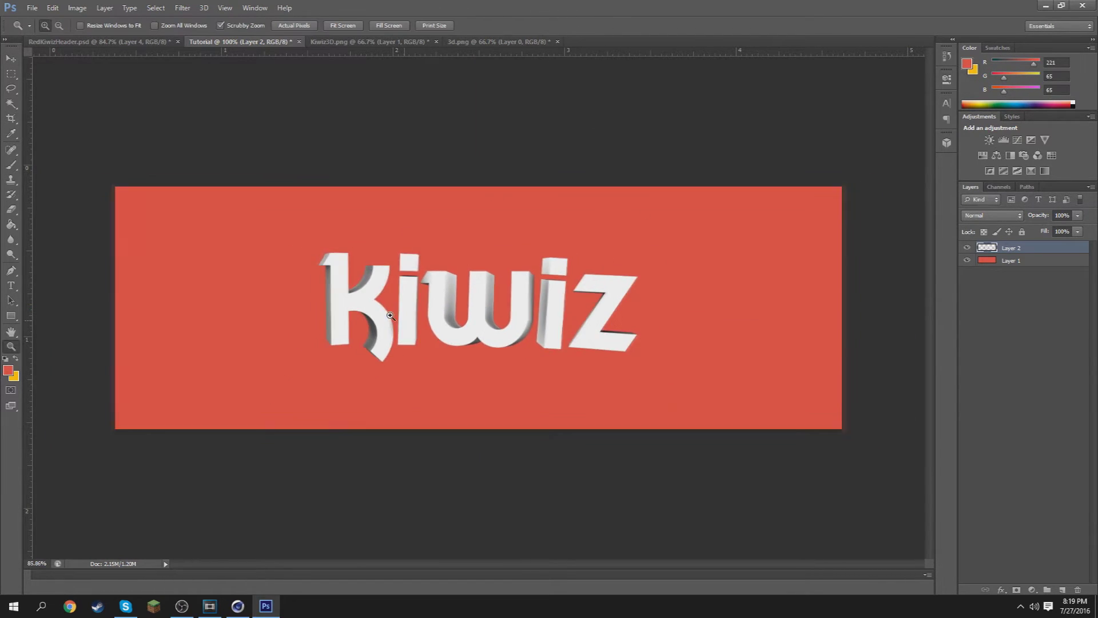
left_click(121, 43)
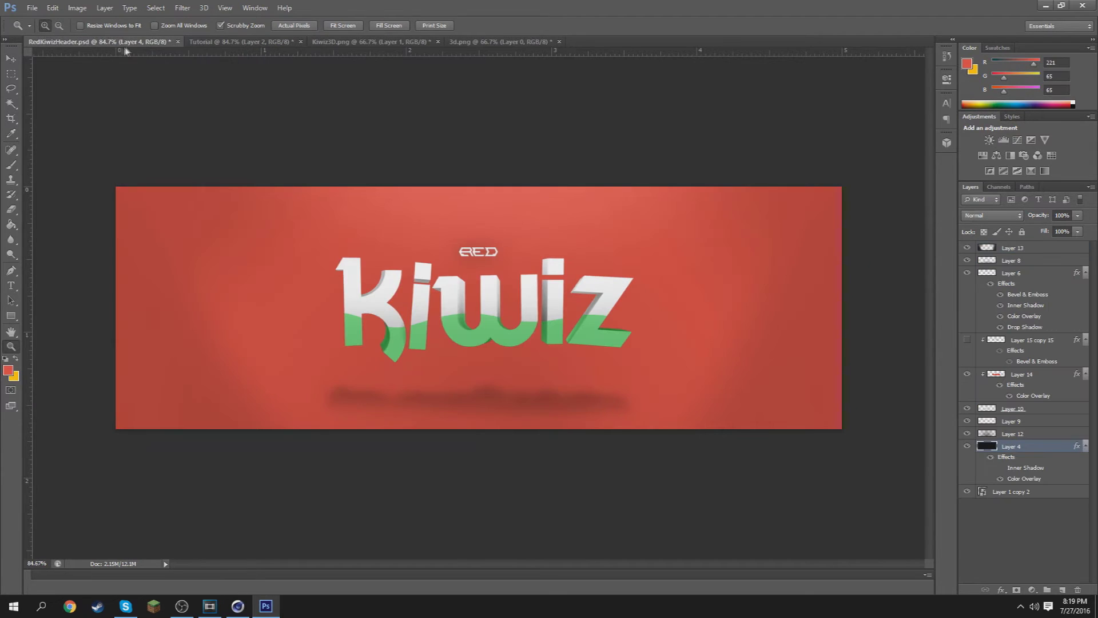
Compare the lettering's placement with the original header and lower it on the vertical centre guide to X 749 px, Y 264 px
left_click(266, 45)
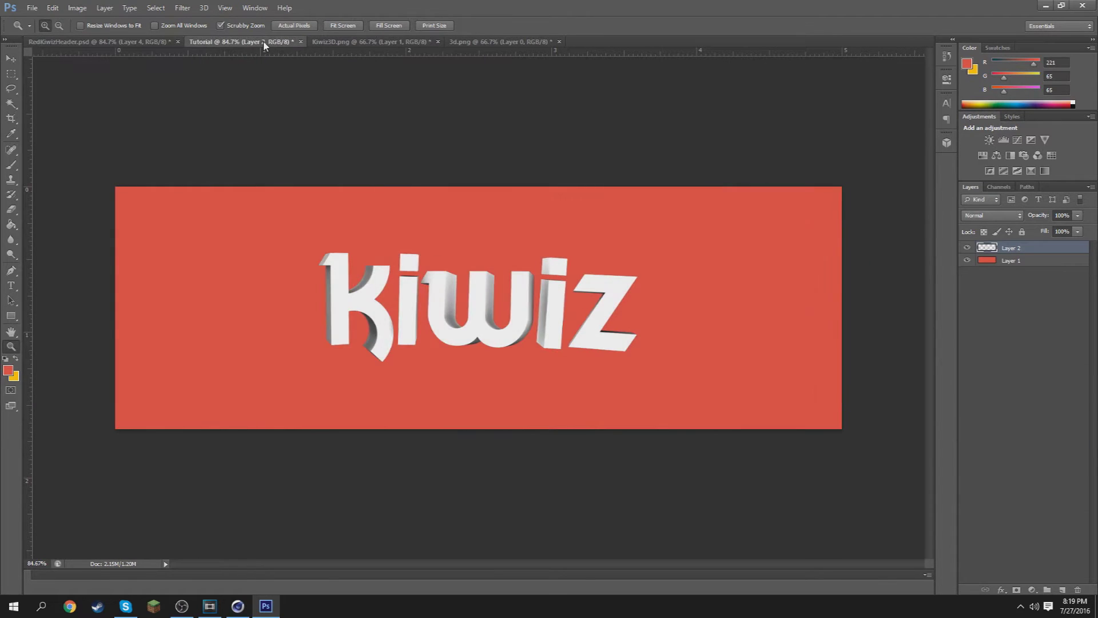
left_click(137, 42)
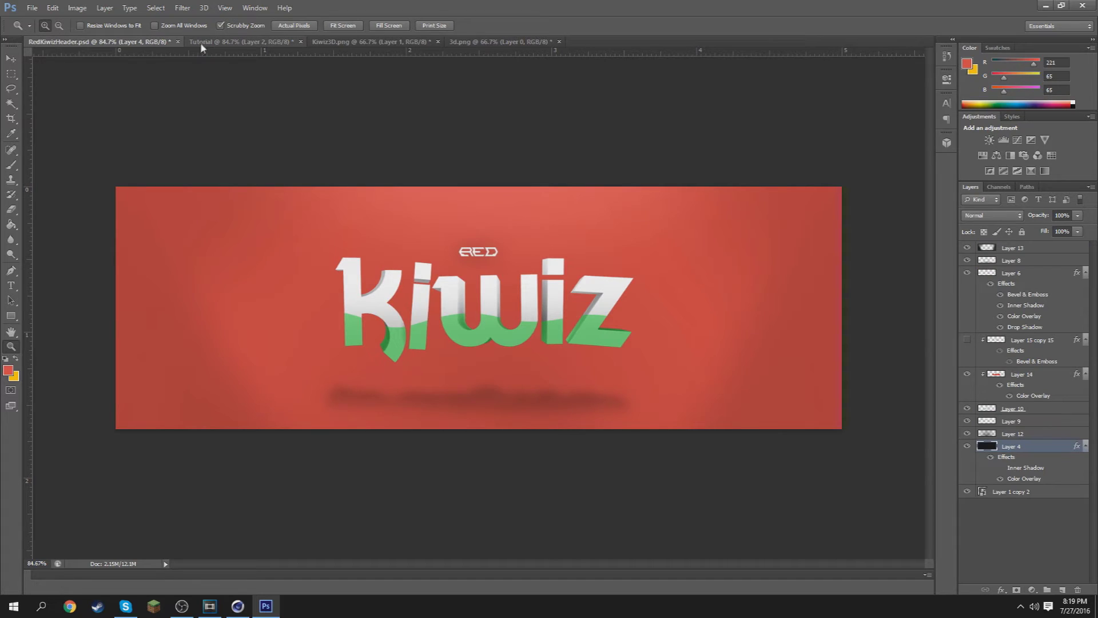
left_click(219, 43)
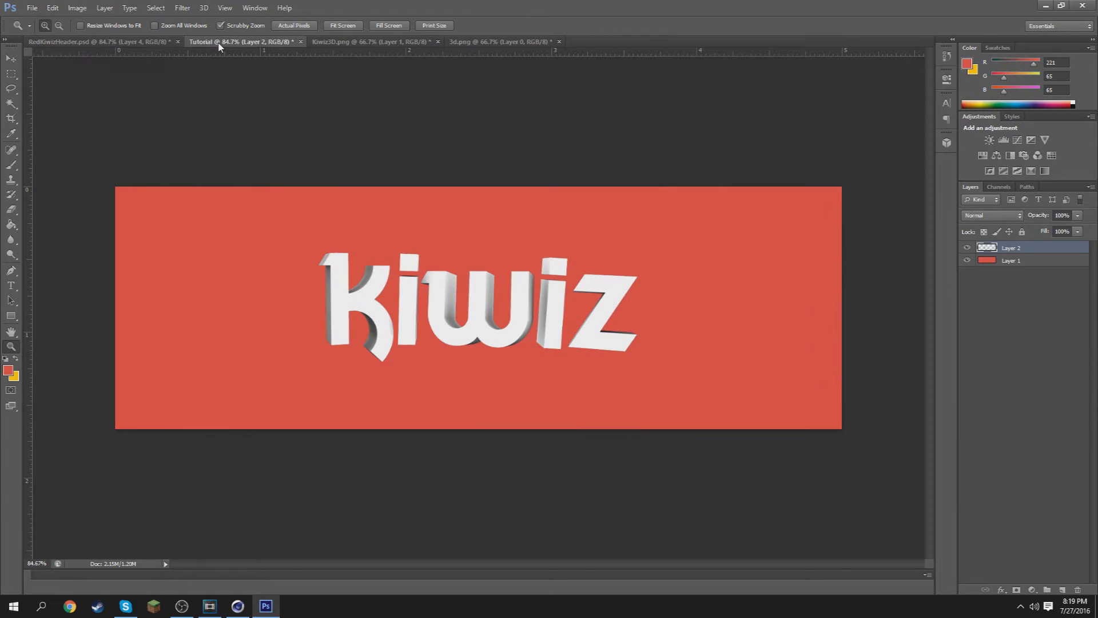
key("v")
left_click_drag(450, 298, 457, 310)
key("ctrl+t")
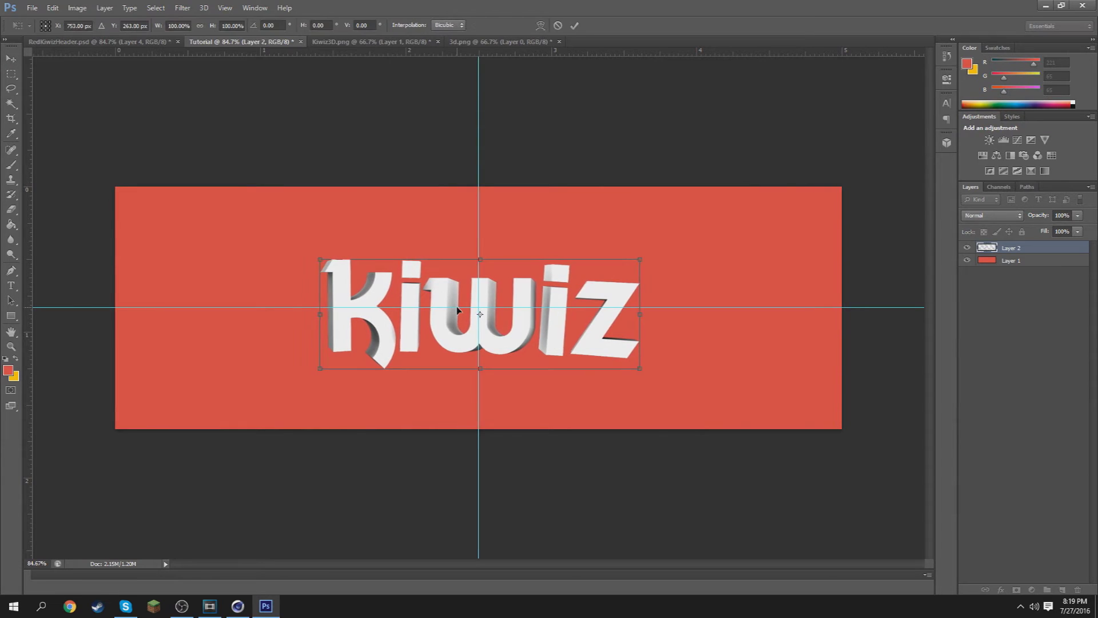
key("Down")
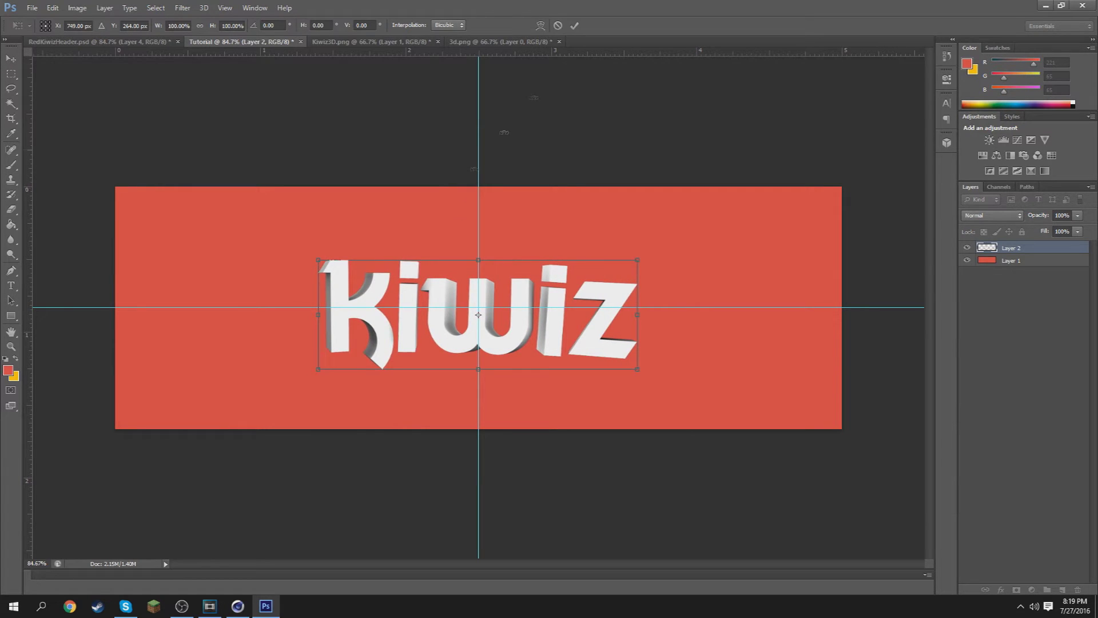
left_click(574, 26)
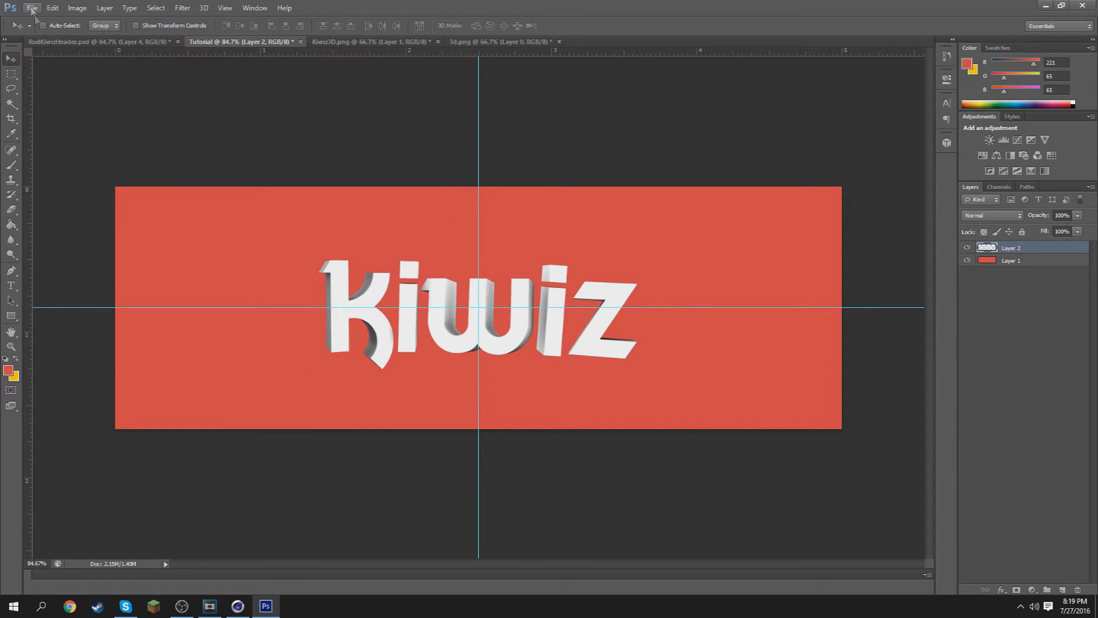
Copy the RED logo from RedKiwizHeader.psd into the Tutorial document and centre it just above the kiwiz lettering
left_click(97, 42)
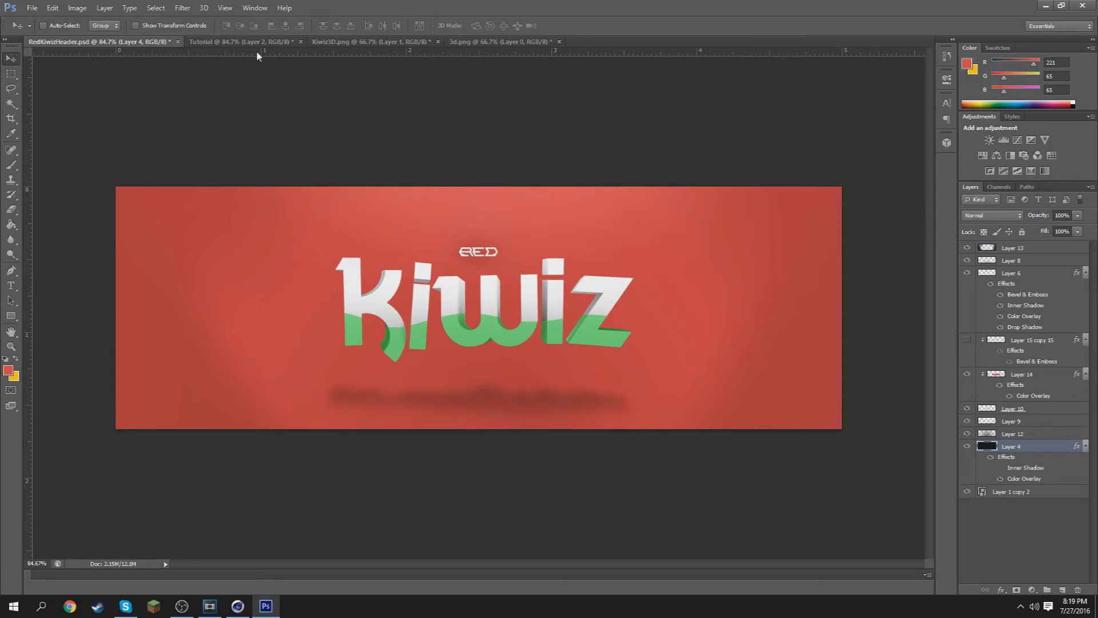
left_click(1019, 284)
left_click_drag(531, 278, 501, 234)
key("ctrl+t")
key("Left")
left_click(575, 25)
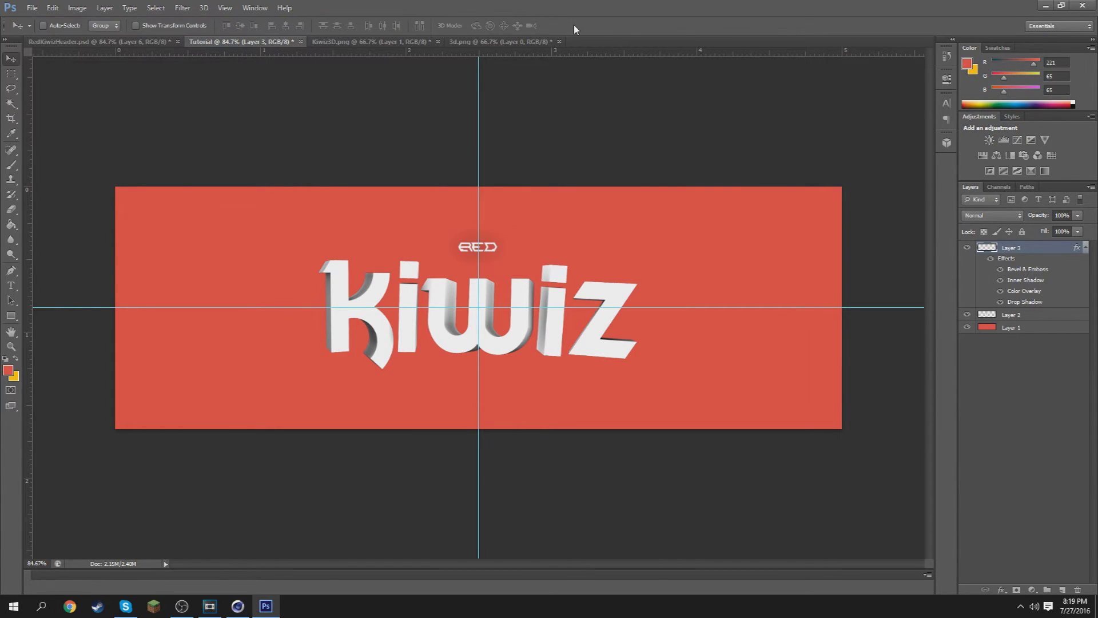
left_click_drag(489, 255, 490, 258)
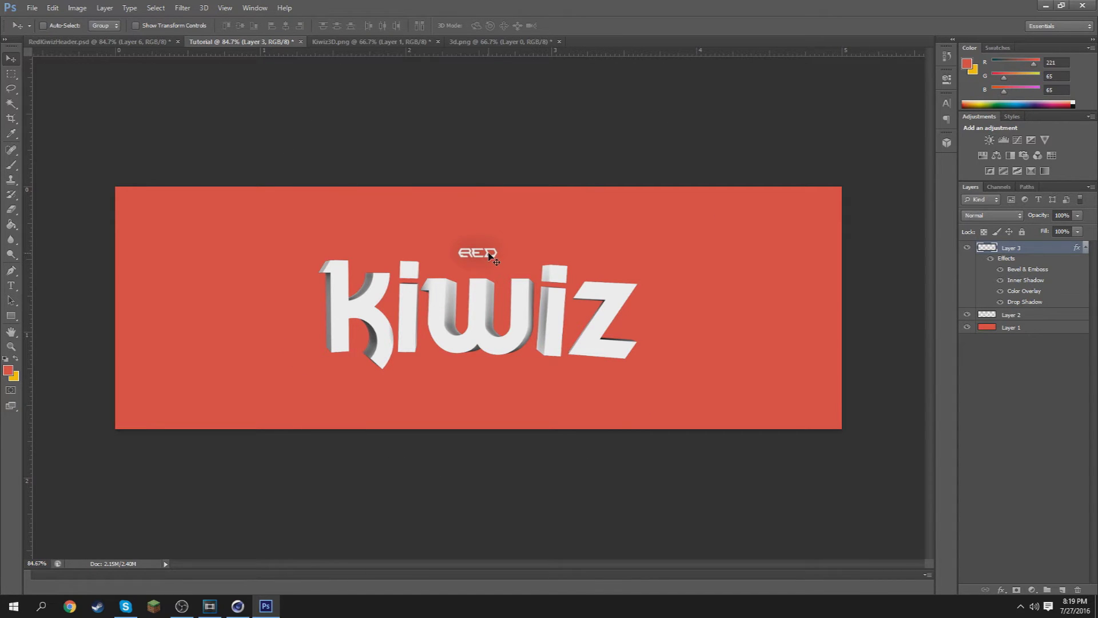
Examine the RED logo's layer style settings for Bevel & Emboss, Inner Shadow, Color Overlay and Drop Shadow
double_click(1016, 272)
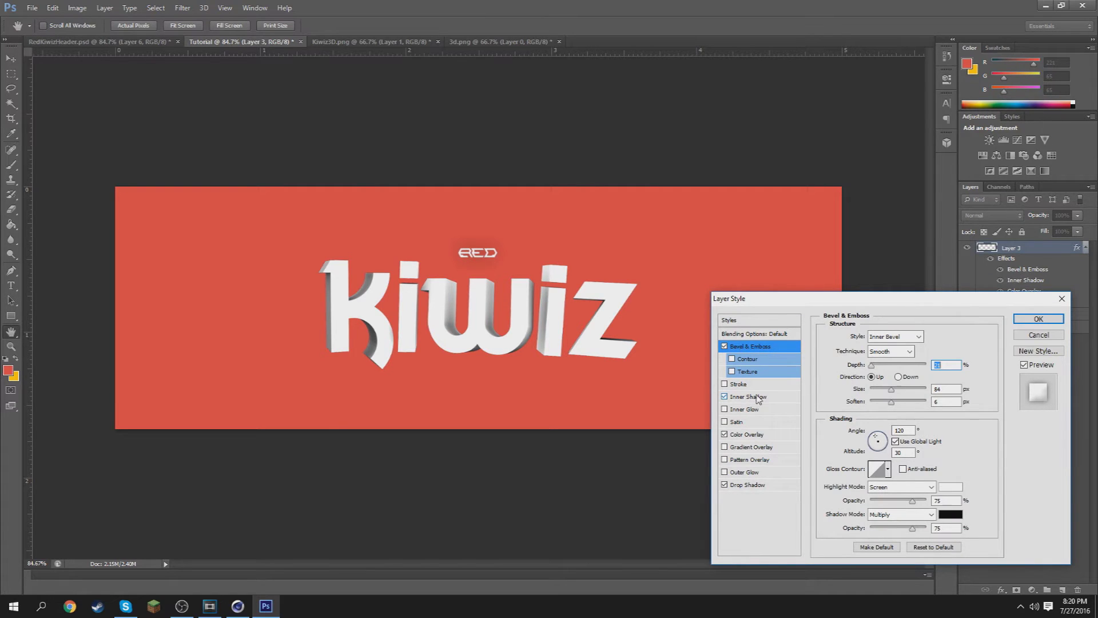
left_click(755, 397)
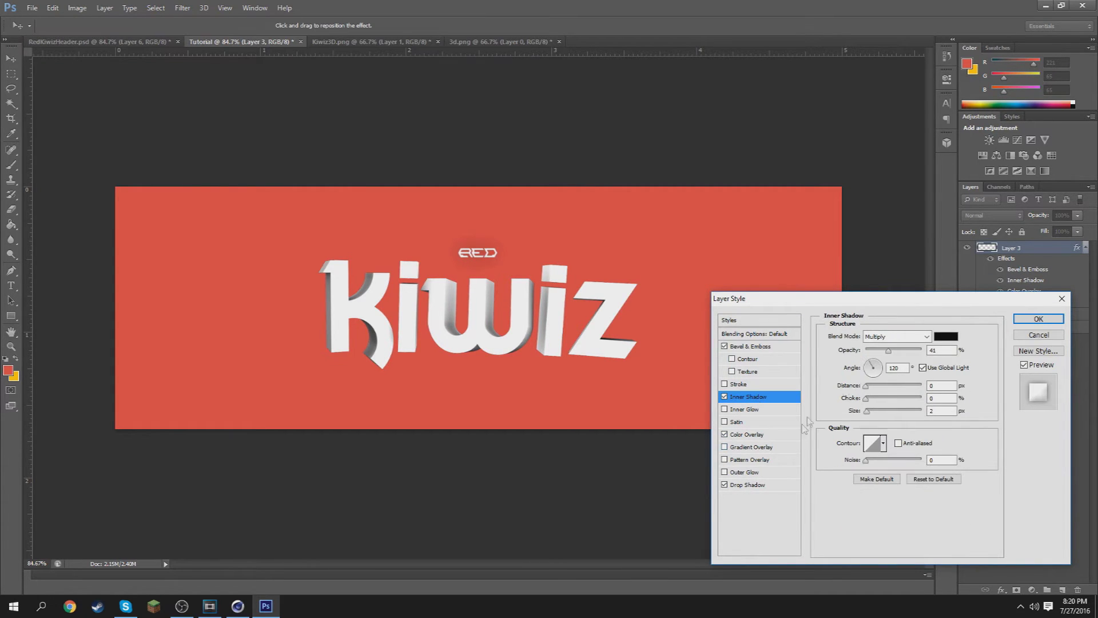
left_click(746, 434)
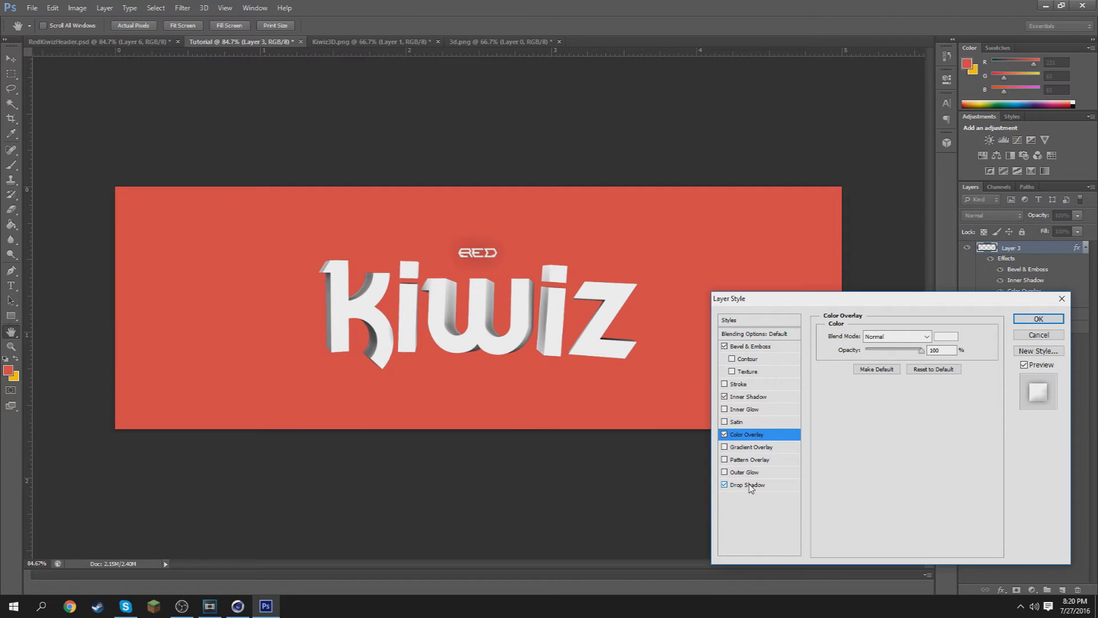
left_click(749, 485)
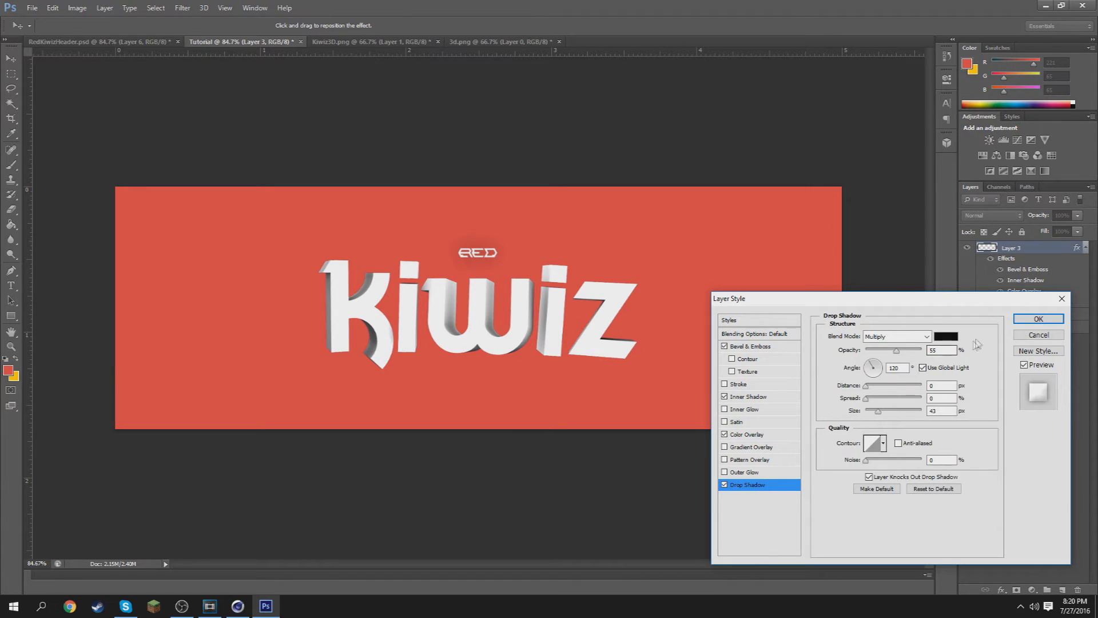
left_click(1038, 319)
key("z")
left_click_drag(581, 295, 554, 302)
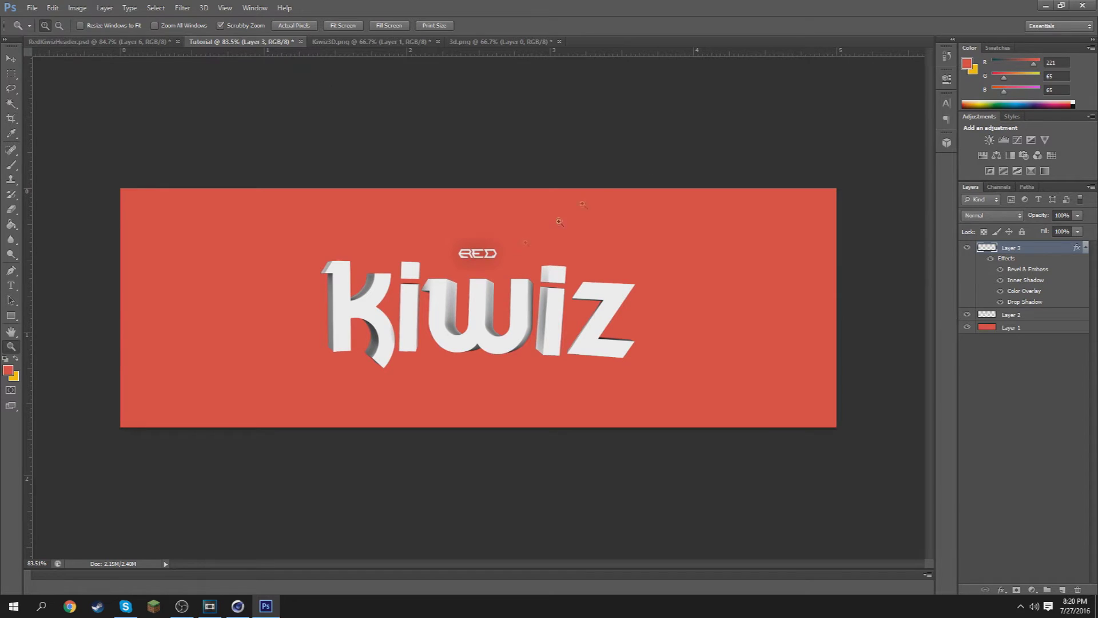
Add a new empty layer directly above the kiwiz lettering layer and below the RED logo
key("b")
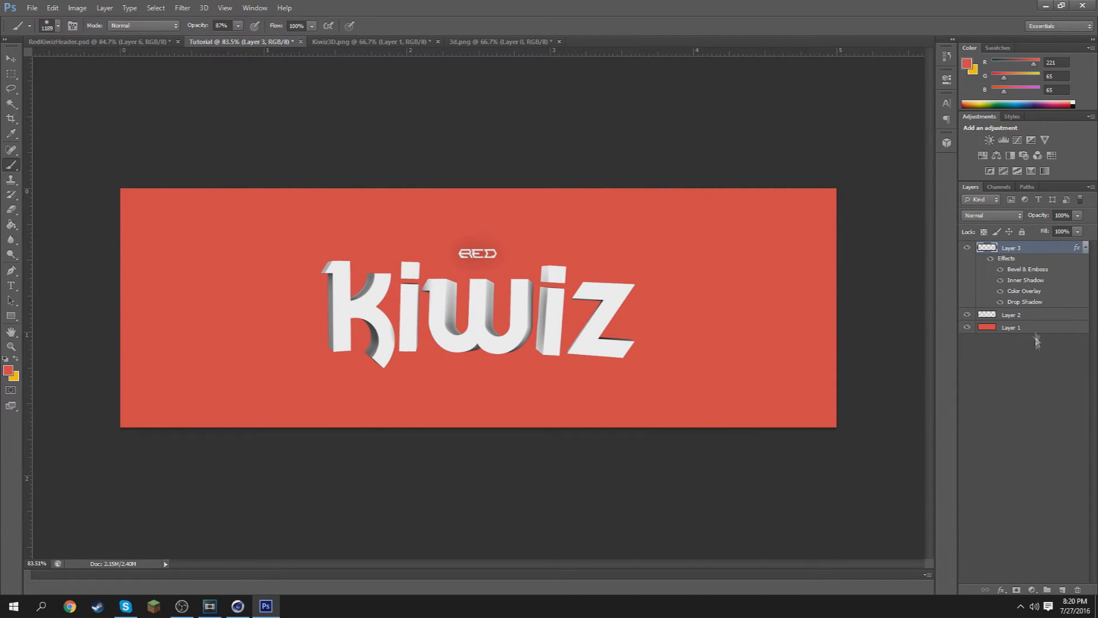
left_click(967, 248)
left_click(967, 249)
left_click(1035, 314)
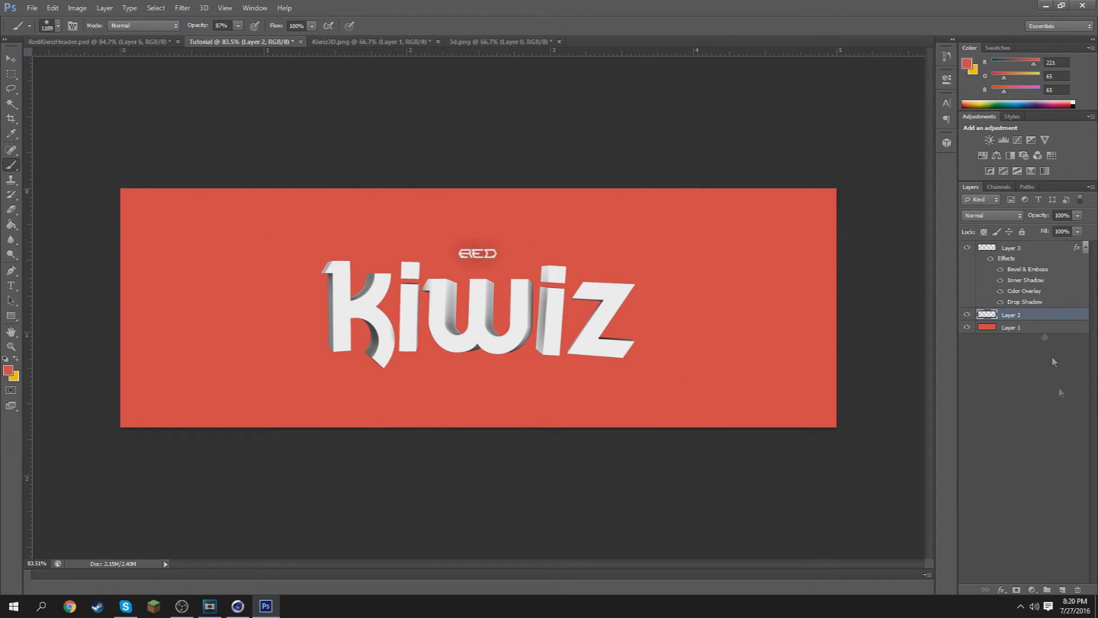
left_click(1041, 247)
left_click(1049, 321)
left_click(1076, 589)
key("ctrl+z")
left_click(1062, 589)
Ready the large soft brush and set the foreground colour to dark grey #141414
left_click(11, 346)
mouse_move(362, 331)
left_mouse_down()
mouse_move(320, 338)
mouse_move(326, 331)
left_mouse_up()
key("b")
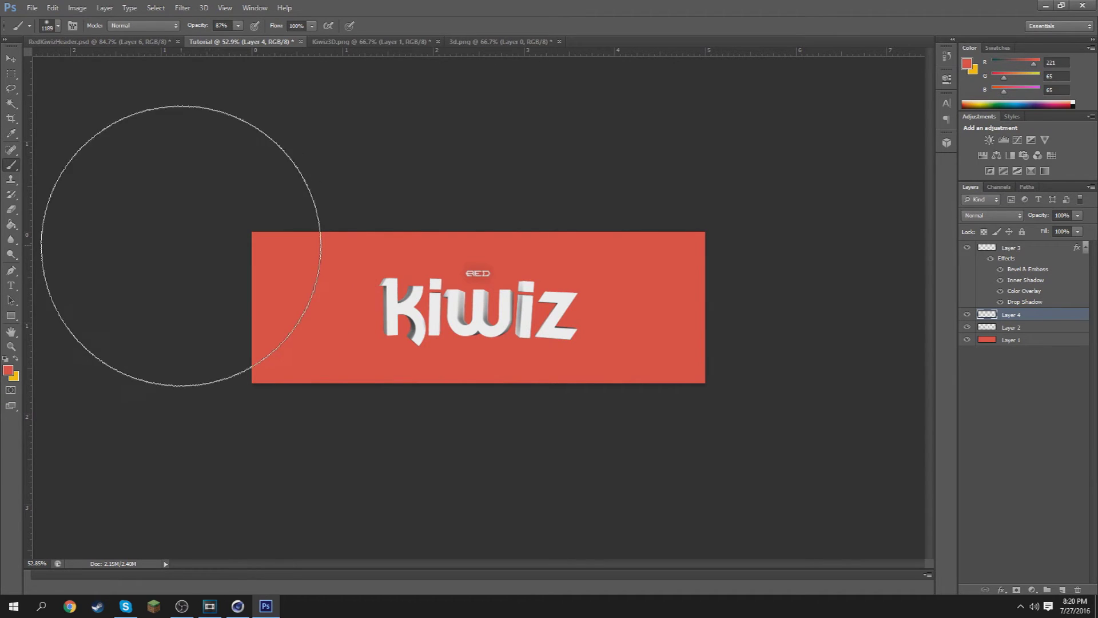
left_click(15, 358)
left_click(8, 370)
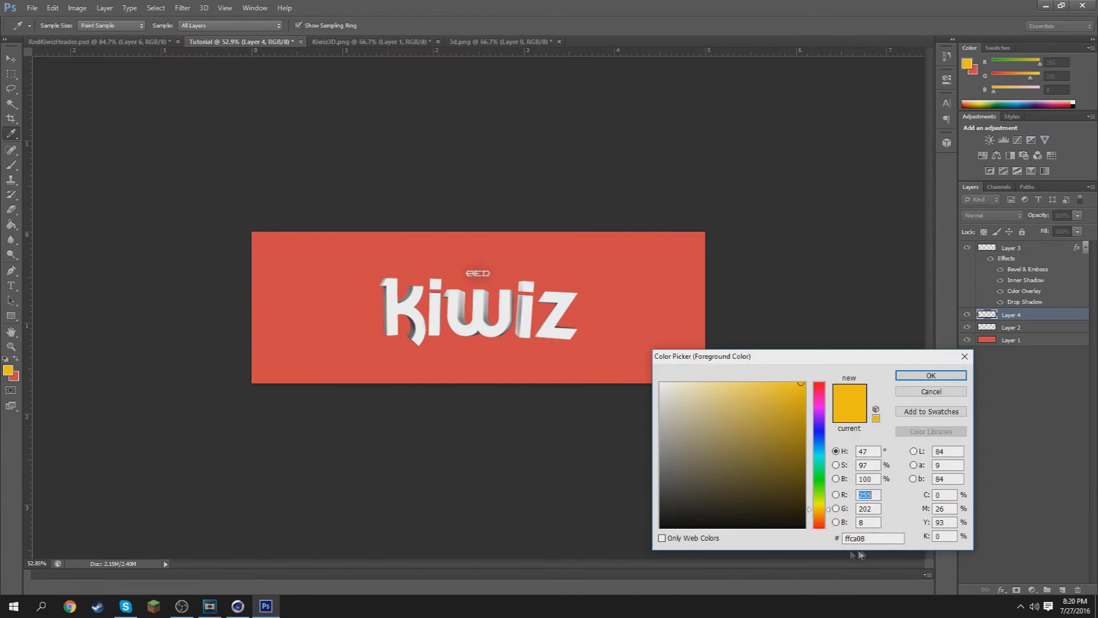
double_click(849, 539)
type("141414")
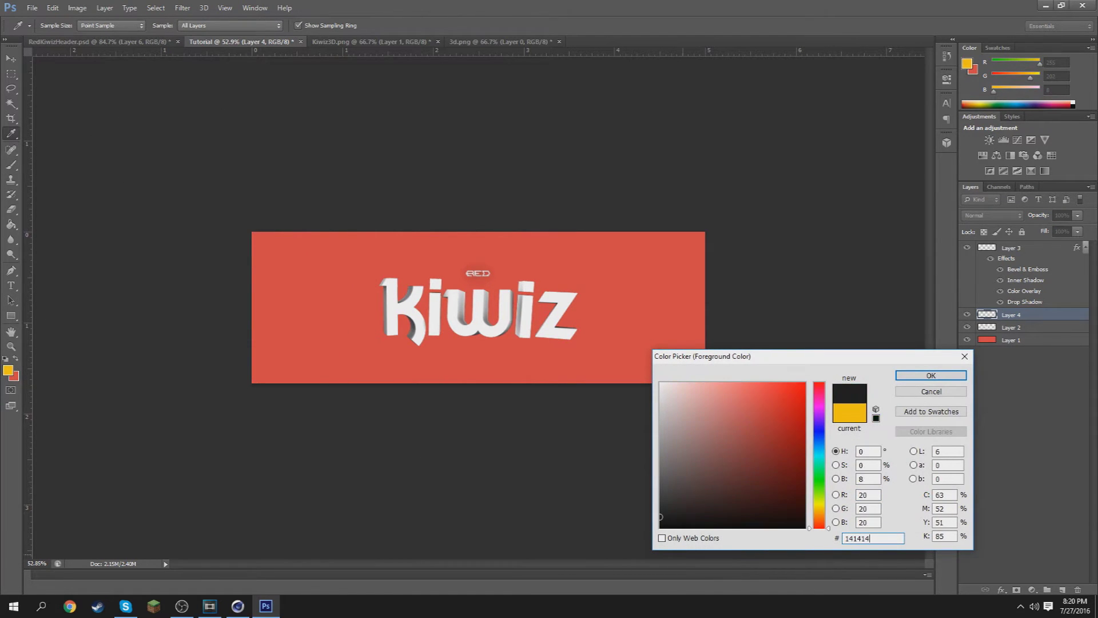
key("Return")
left_click(8, 370)
double_click(852, 537)
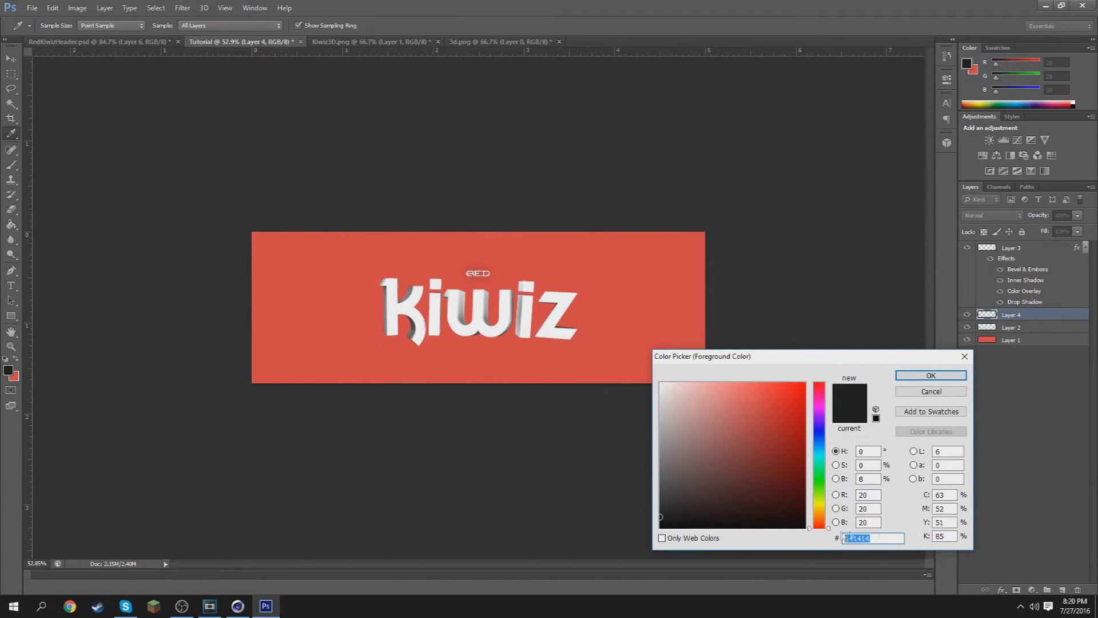
left_click_drag(875, 496, 847, 510)
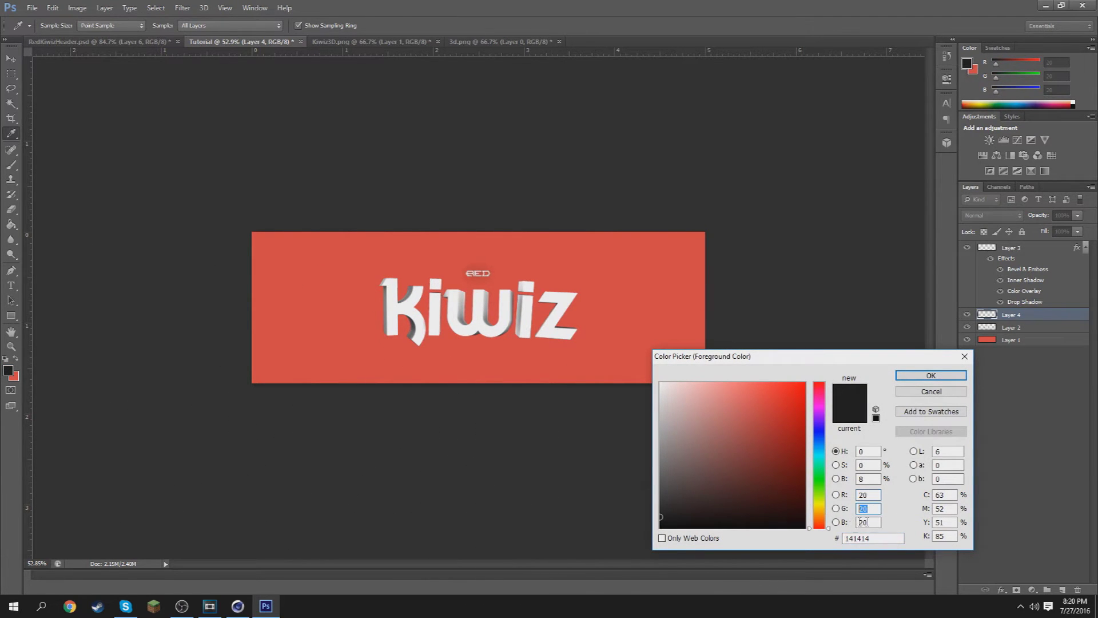
left_click(903, 378)
Brush soft dark shading over the banner's left side and mirror a duplicate of it horizontally onto the right side
mouse_move(209, 363)
left_mouse_down()
mouse_move(160, 368)
mouse_move(351, 502)
mouse_move(126, 186)
mouse_move(354, 495)
mouse_move(394, 504)
left_mouse_up()
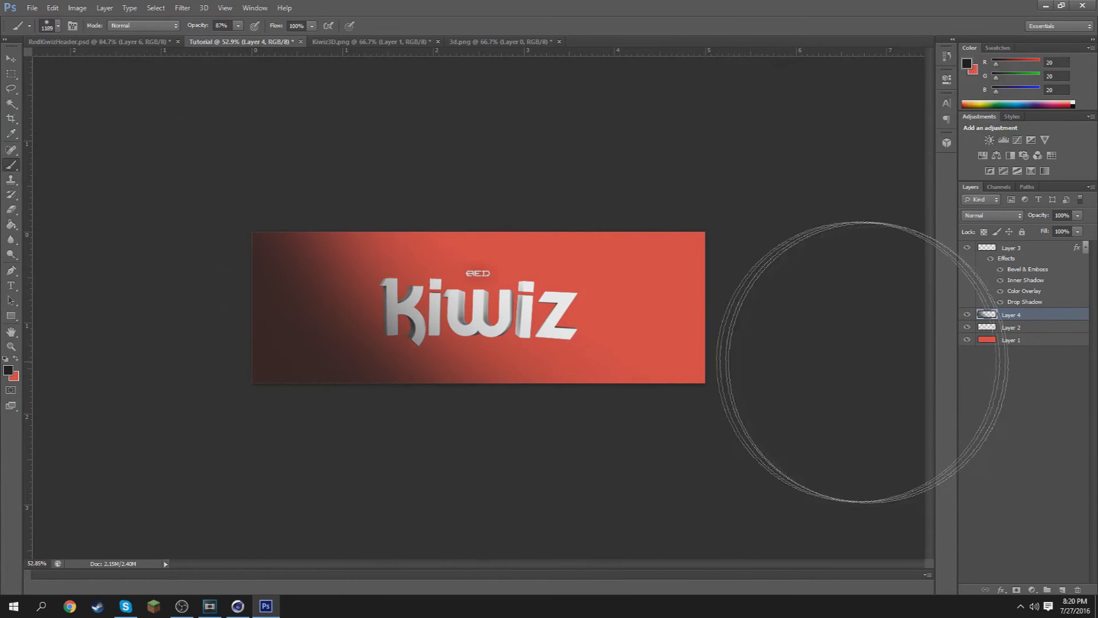
left_click_drag(1057, 318, 1059, 327, "alt")
key("ctrl+t")
right_click(360, 326)
left_click(809, 298)
right_click(550, 300)
left_click(577, 467)
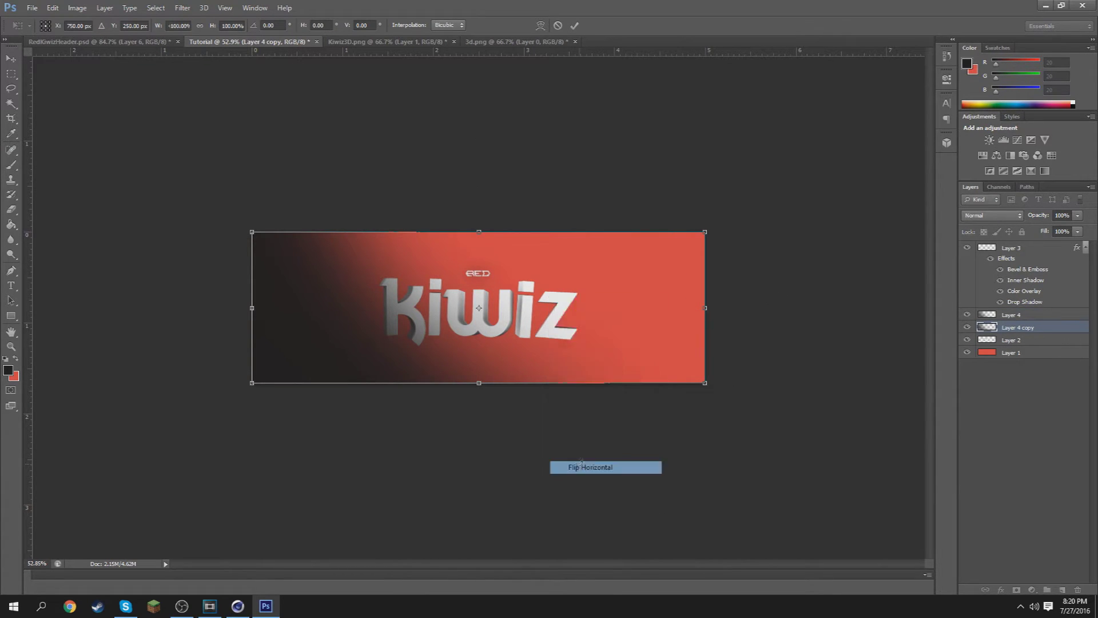
left_click(574, 26)
Combine the two shading layers into one smart object and rasterize it into a normal layer
key("z")
left_click_drag(480, 307, 691, 286)
left_click(1051, 316, "shift")
right_click(1048, 316)
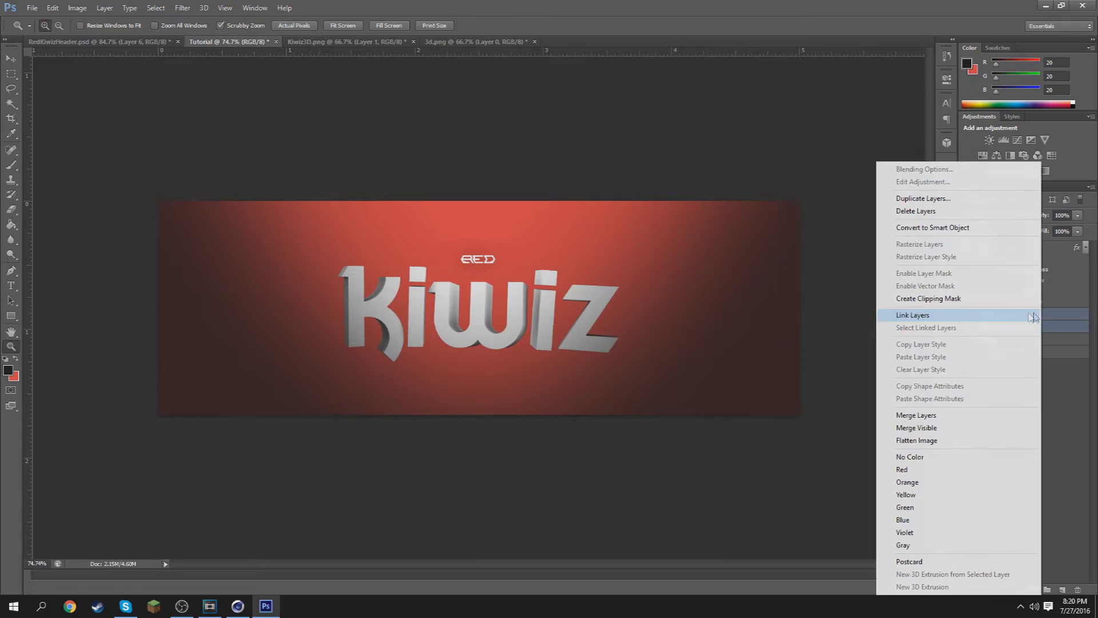
left_click(1028, 228)
left_click(1077, 215)
right_click(1010, 314)
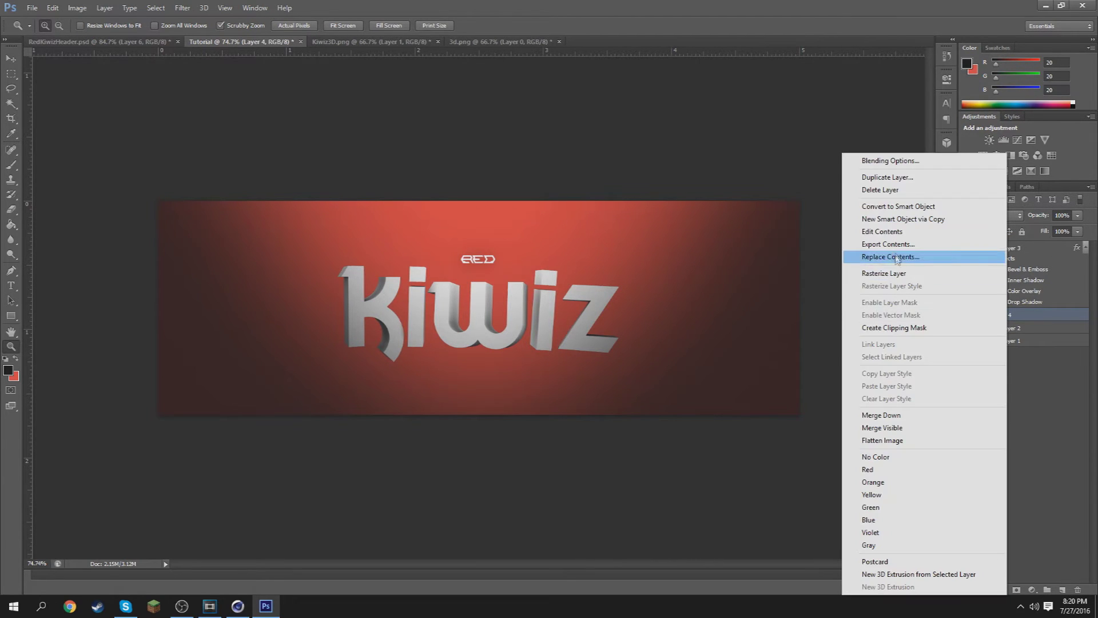
left_click(881, 274)
Rename the combined shading layer Shadow and reduce its opacity to 39%
double_click(1016, 315)
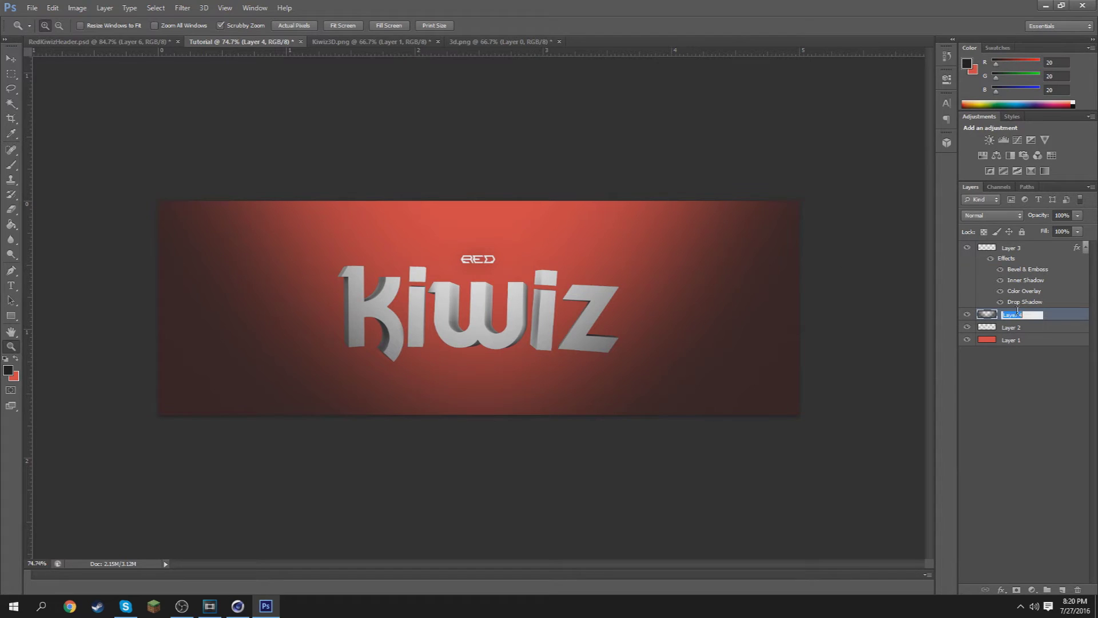
type("Shadow")
key("Return")
left_click(1078, 215)
left_click_drag(1057, 229, 1041, 229)
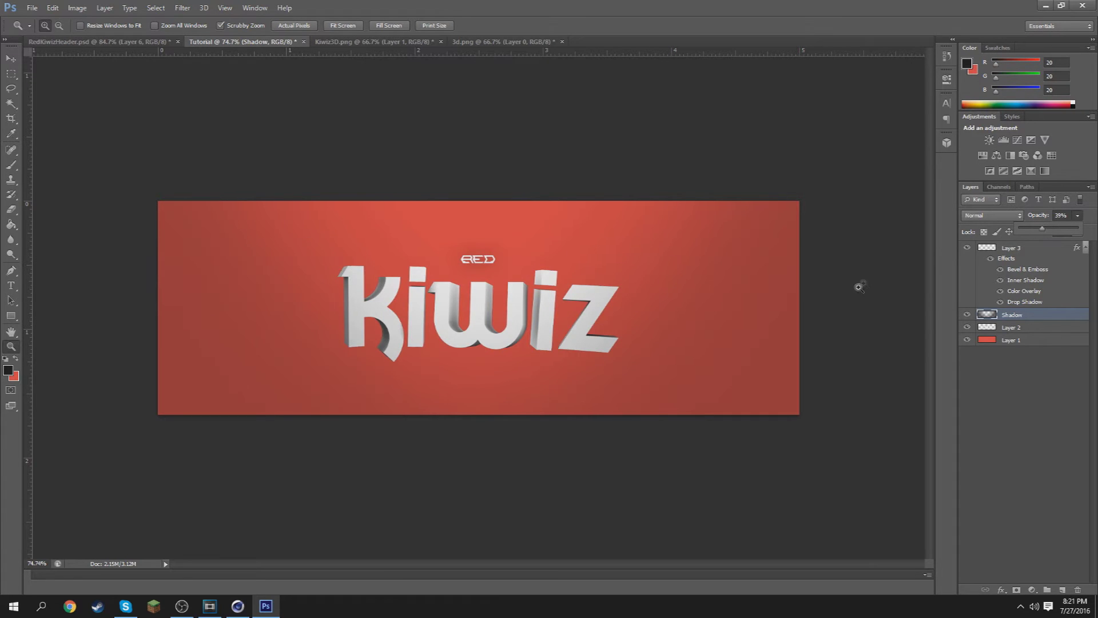
Rename the red background layer BG and move the kiwiz lettering layer above the Shadow layer
left_click_drag(328, 370, 388, 350)
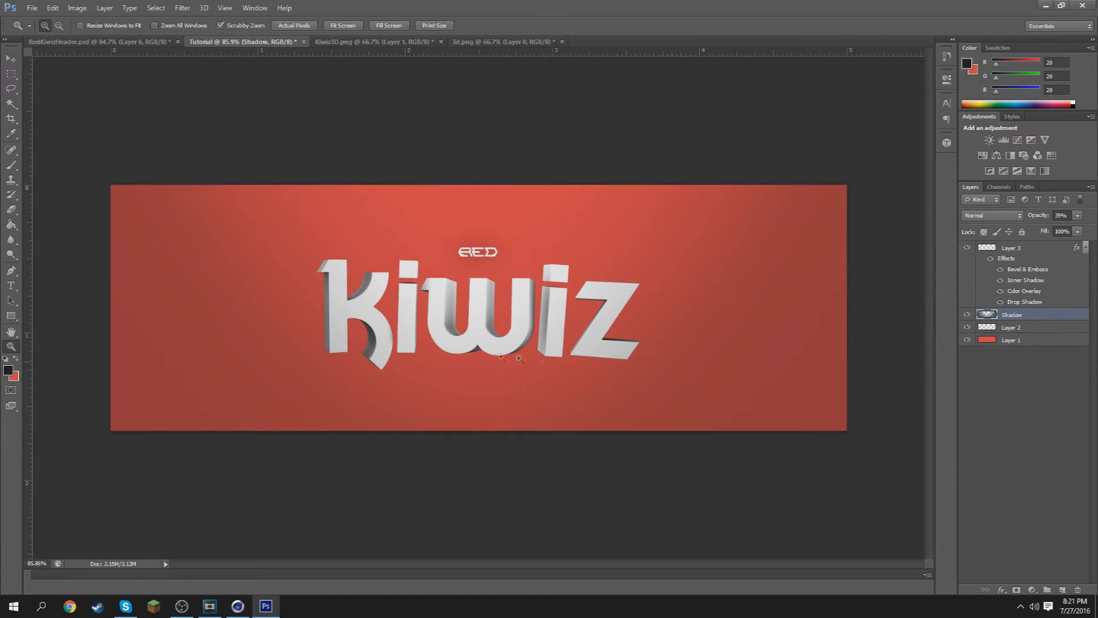
scroll(571, 361, "up", 1, "alt")
double_click(1005, 342)
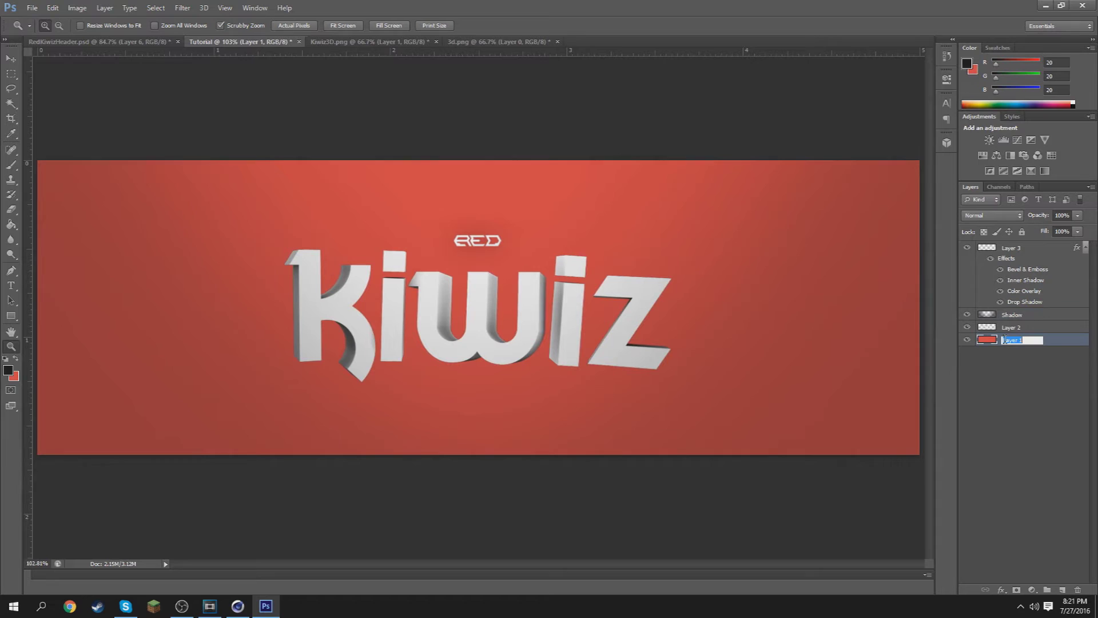
left_click_drag(1026, 327, 1022, 311)
Rename the kiwiz lettering layer Text and the RED logo layer Red
double_click(1021, 315)
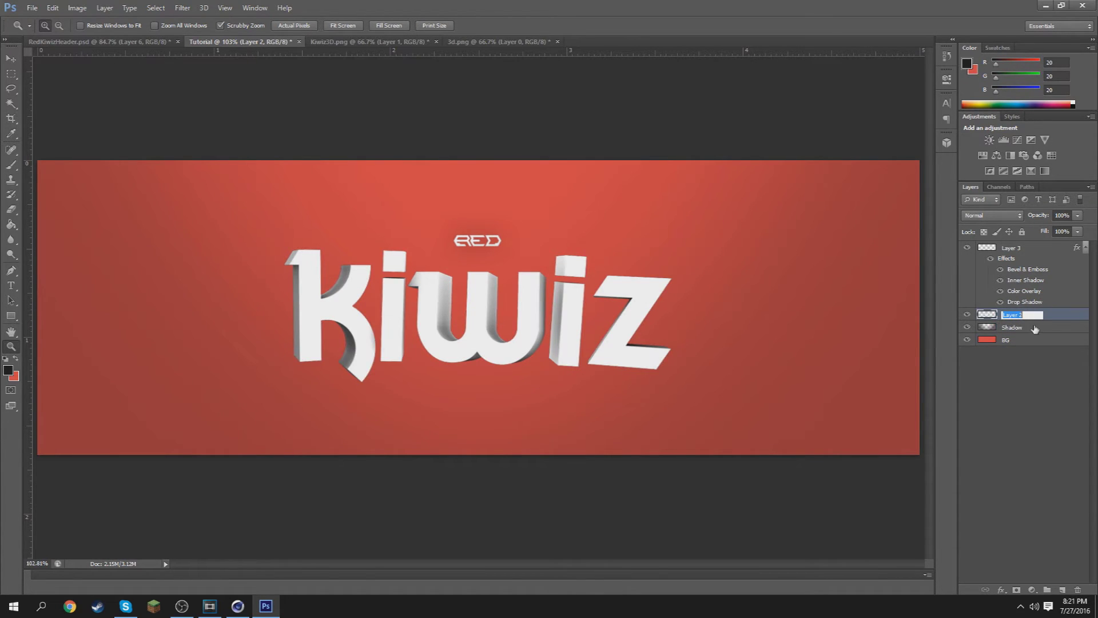
type("Text")
key("Return")
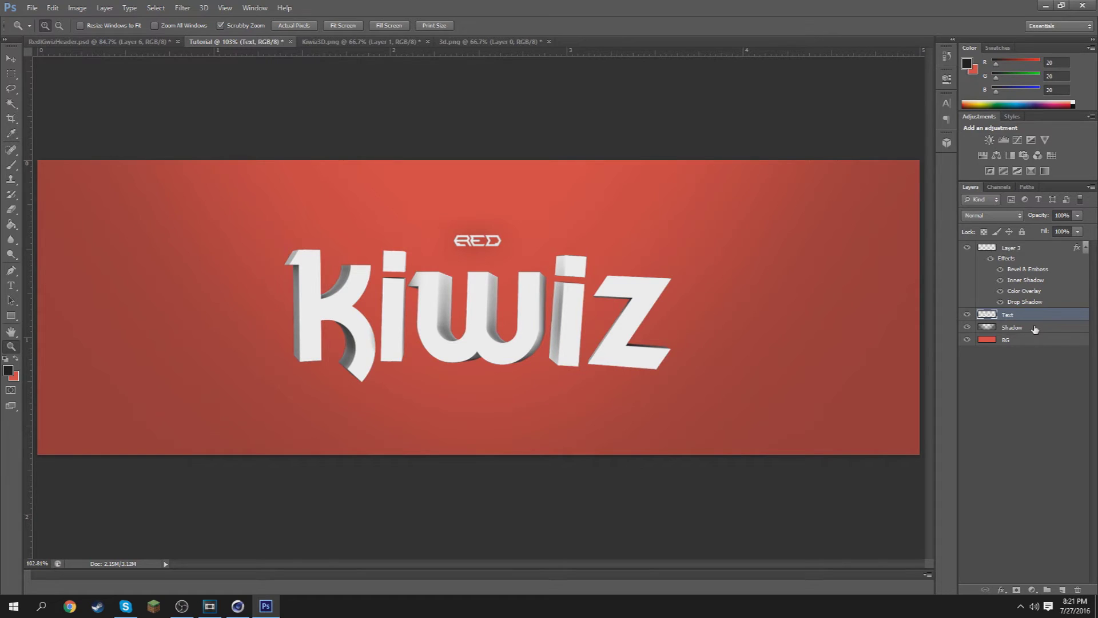
double_click(1010, 250)
type("Red")
key("Return")
Add a new empty layer above the Red logo layer
left_click_drag(497, 310, 485, 310)
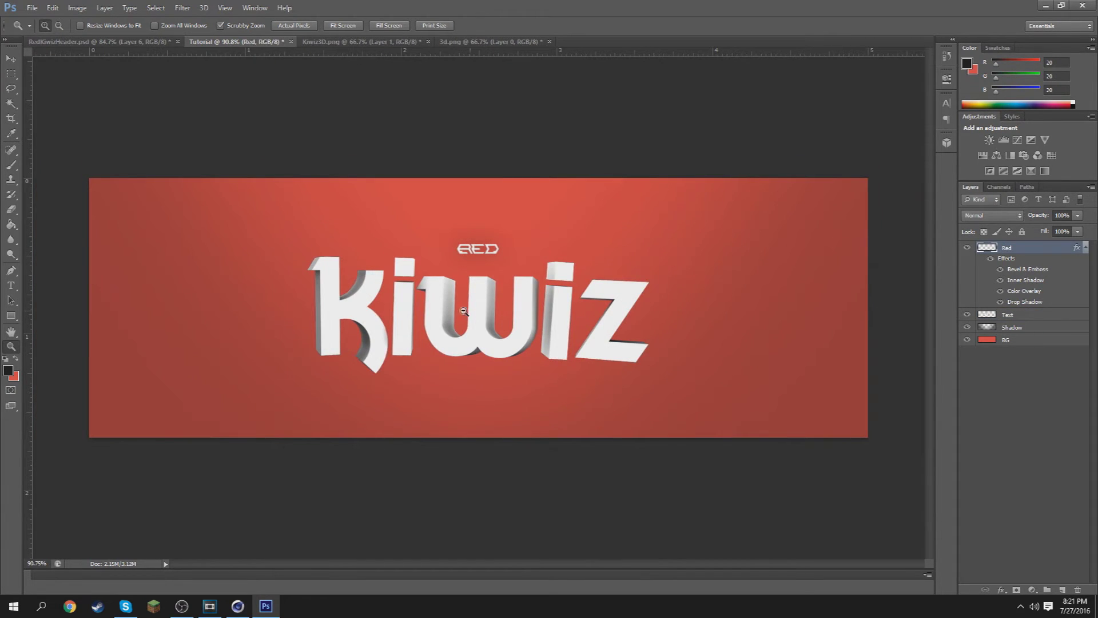
left_click(11, 74)
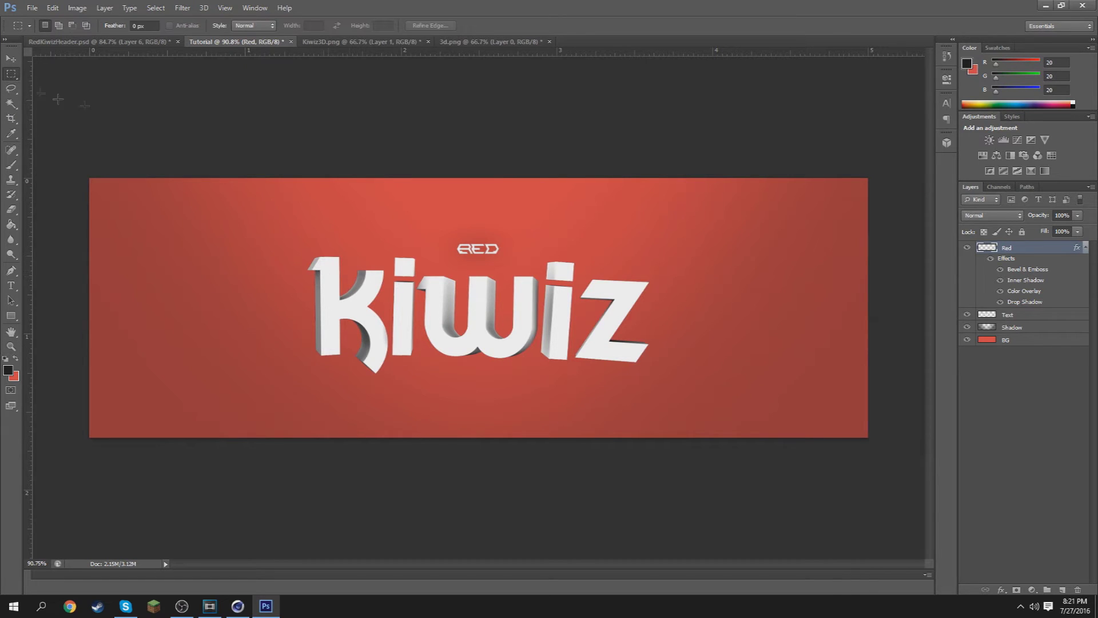
key("b")
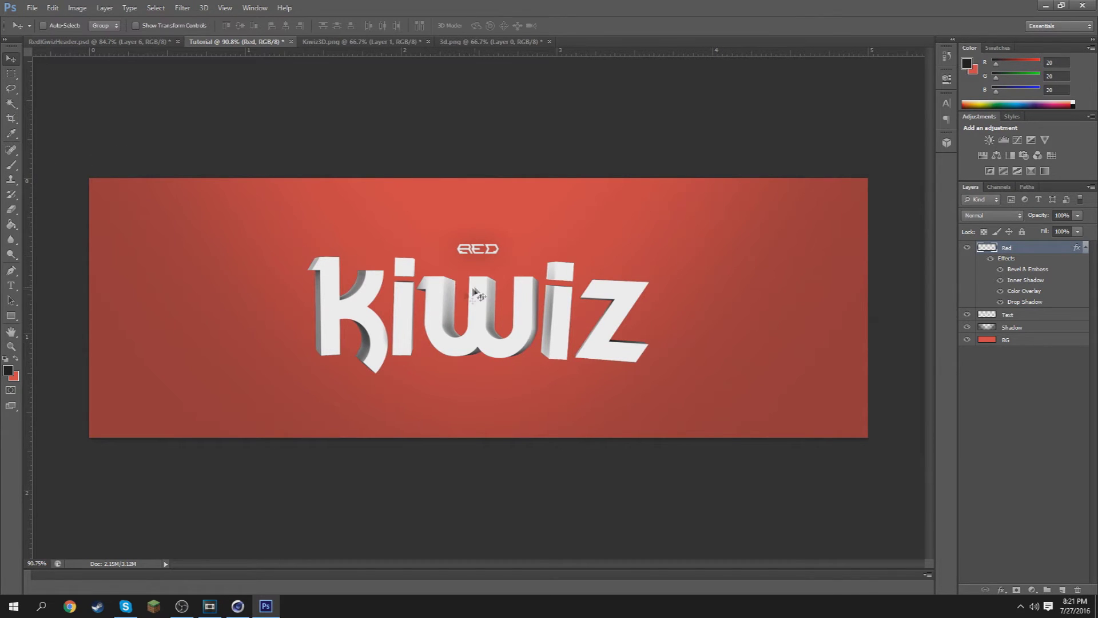
left_click(1034, 318)
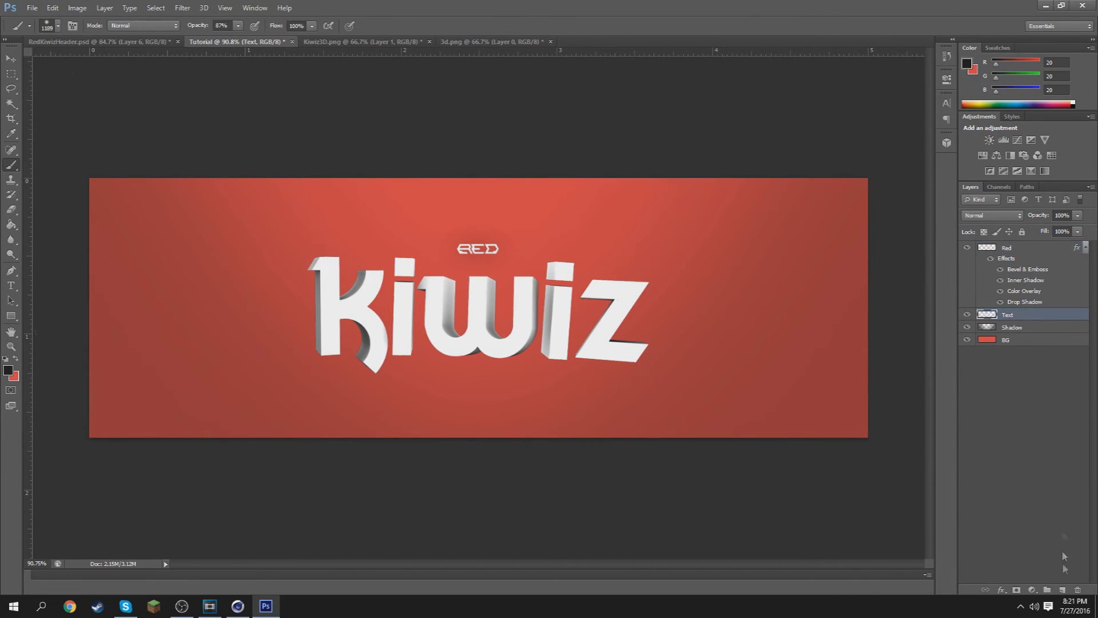
left_click(1037, 330)
left_click(1038, 318)
left_click(1005, 247)
left_click(1062, 589)
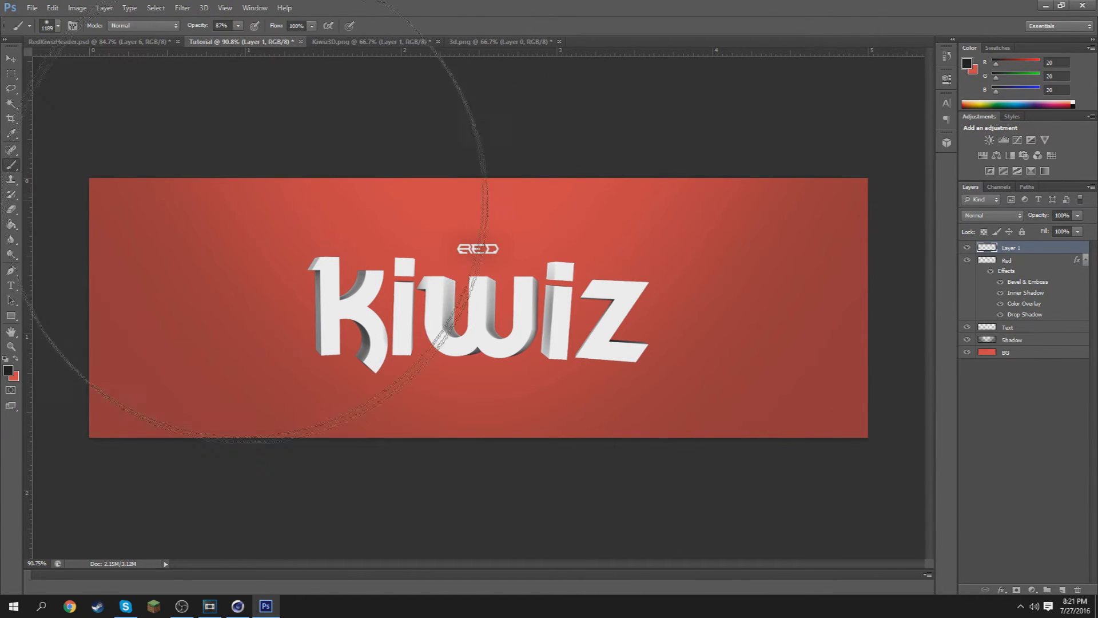
Set the foreground color to white (ffffff)
left_click(12, 371)
left_click(580, 332)
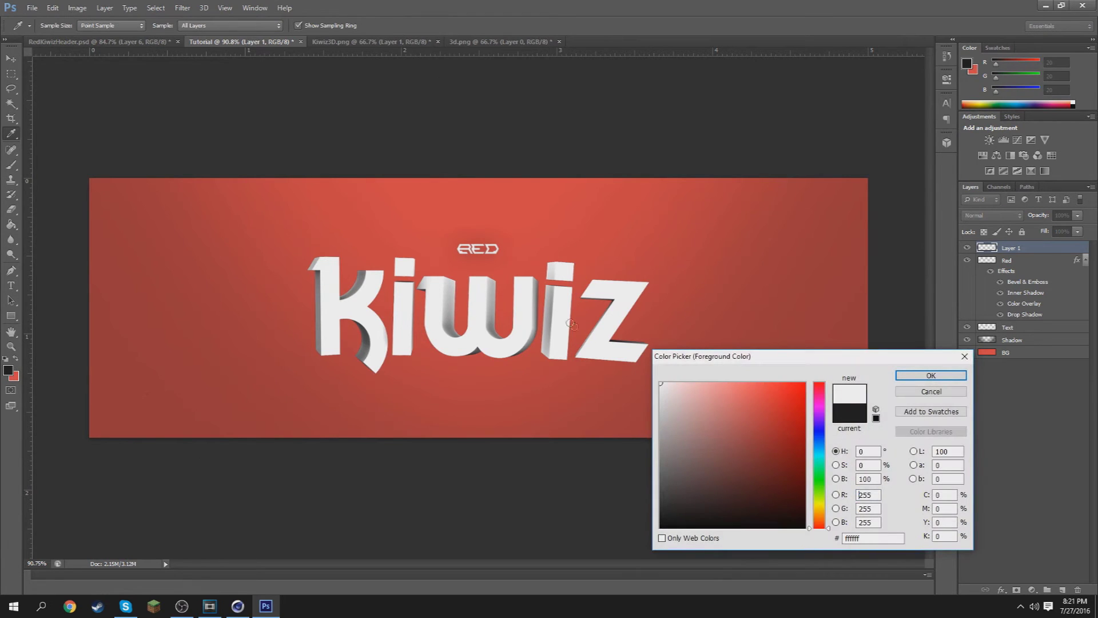
left_click(931, 376)
Enlarge the soft brush to 1523 px and paint one white glow centered over the upper edge of the header
key("z")
left_click_drag(476, 307, 433, 299)
key("b")
right_click_drag(469, 222, 474, 246, "alt")
key("z")
left_click_drag(474, 269, 440, 270)
key("b")
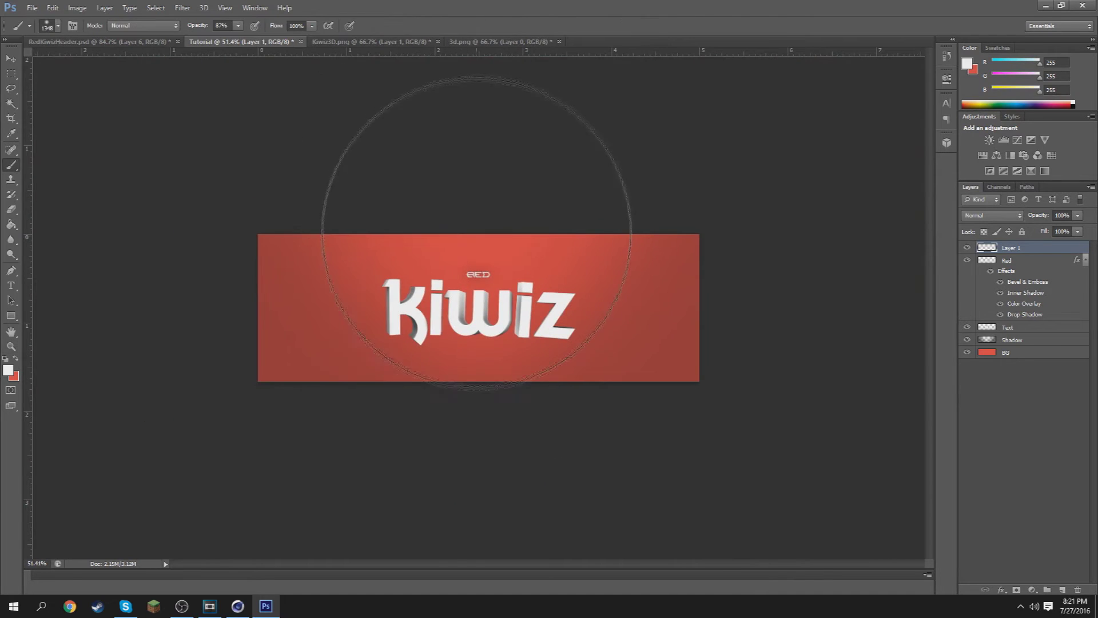
right_click_drag(469, 230, 474, 223, "alt")
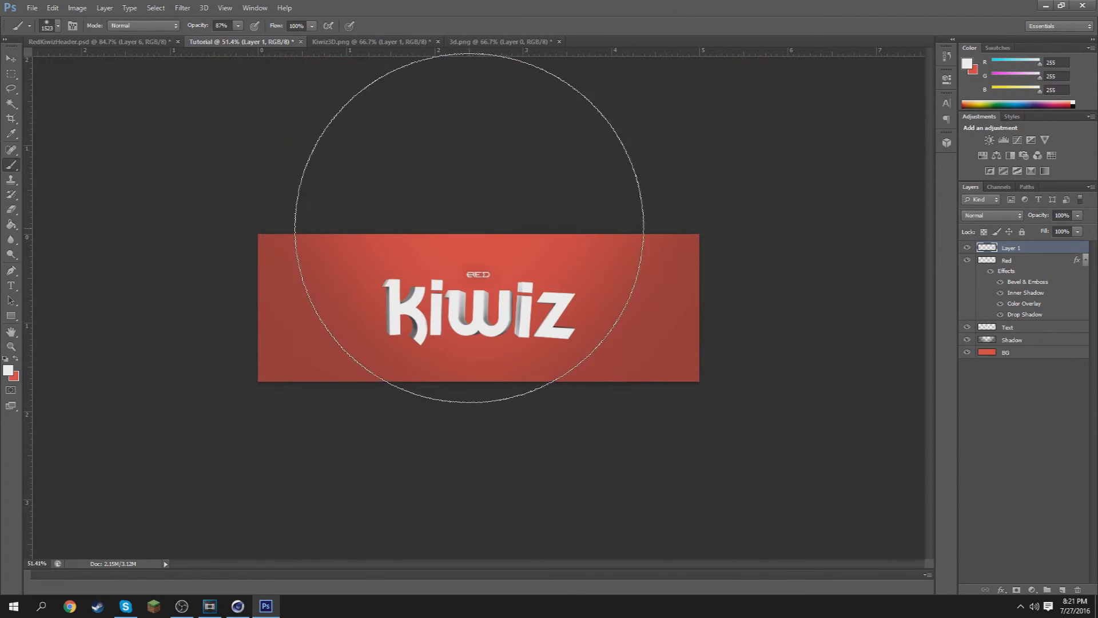
left_click(469, 218)
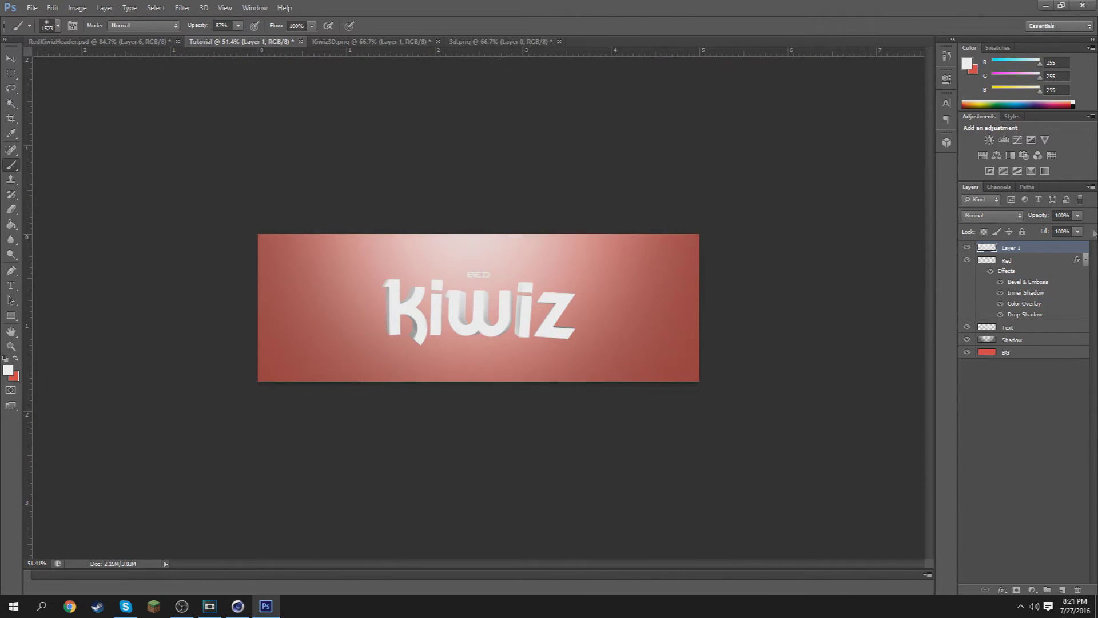
Reduce the white glow layer's opacity to 13% and compare the result with the RedKiwizHeader document
left_click(1077, 215)
left_click_drag(1078, 228, 1032, 227)
key("z")
left_click_drag(451, 280, 496, 280)
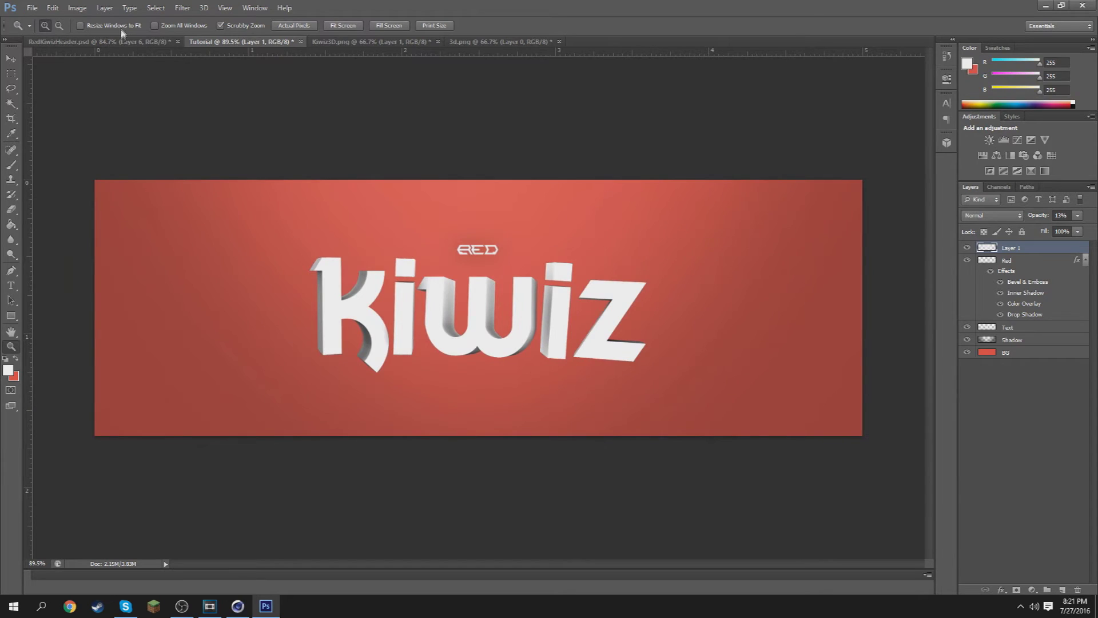
left_click(97, 42)
left_click(269, 43)
Move the white glow layer directly beneath the Shadow layer and lower its opacity to 3%
left_click_drag(1032, 257, 1028, 341)
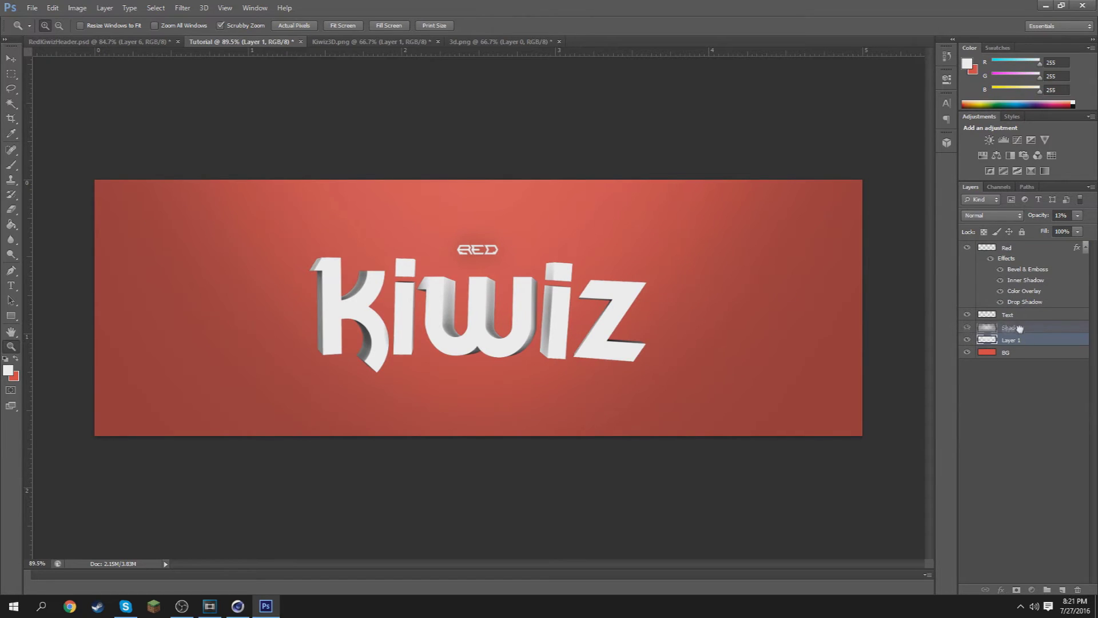
left_click(1077, 215)
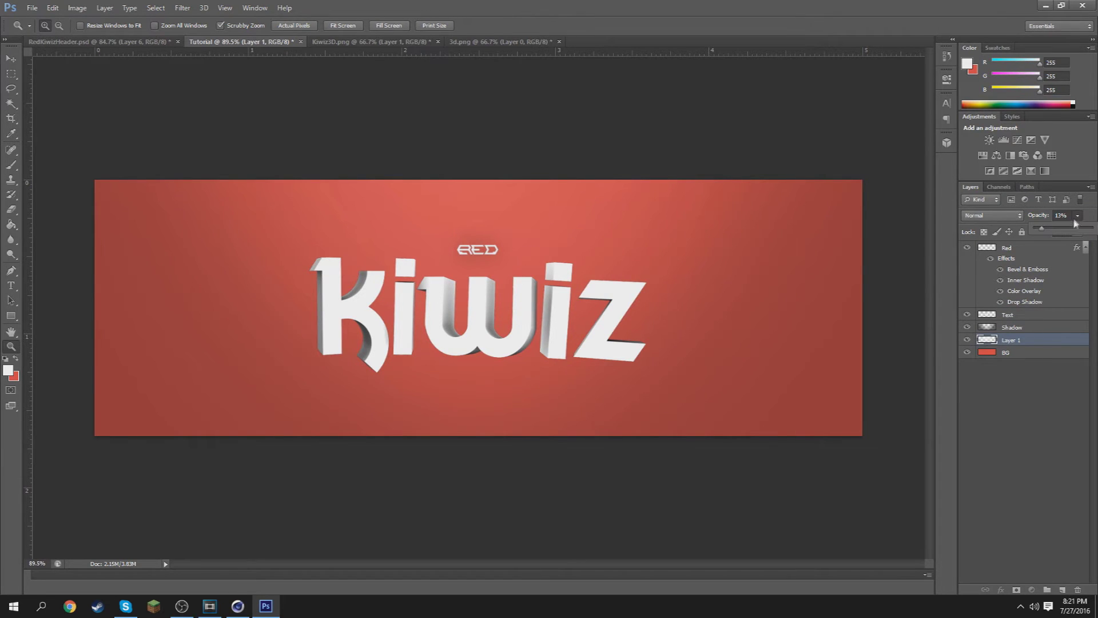
left_click_drag(1041, 230, 1036, 230)
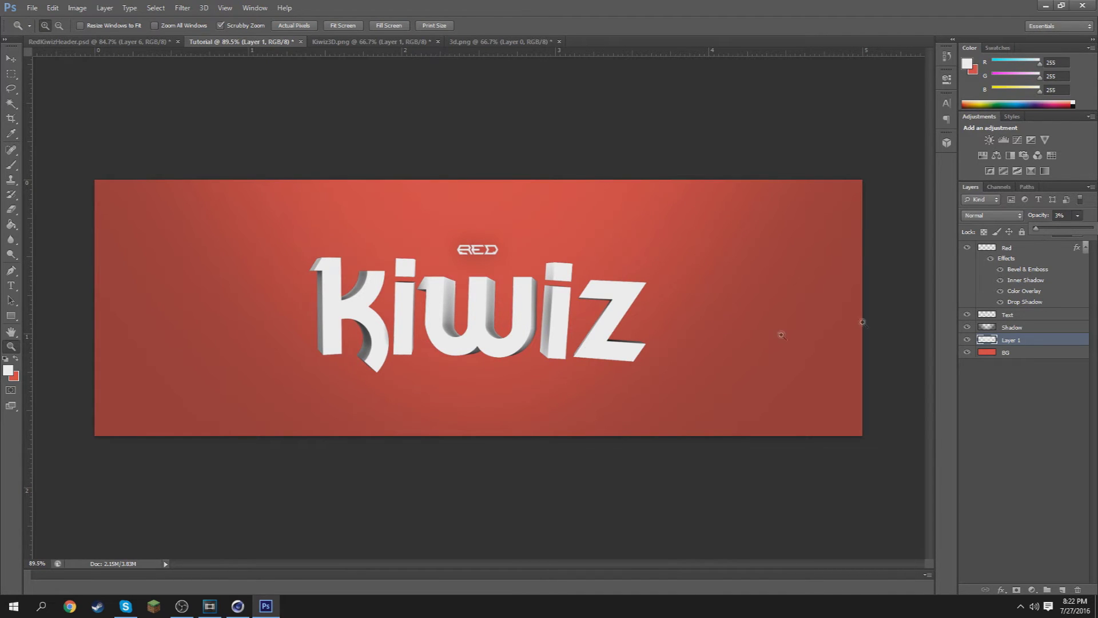
left_click(452, 322)
Add a new empty layer directly above the Text layer
scroll(441, 321, "up", 7, "alt")
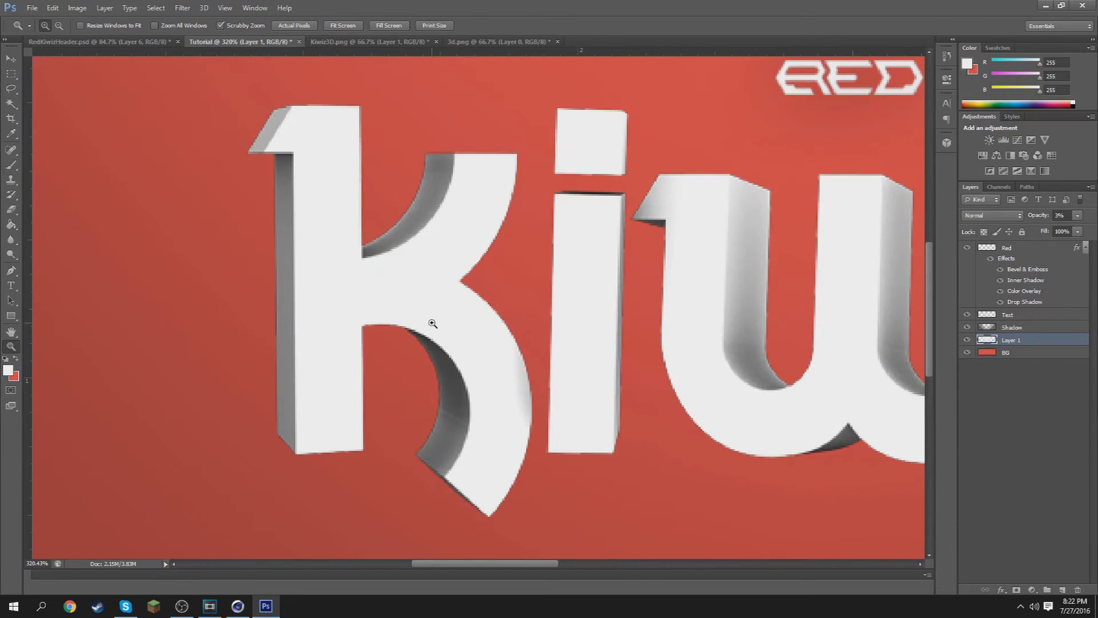
key("i")
left_click(351, 258)
left_click(1041, 315)
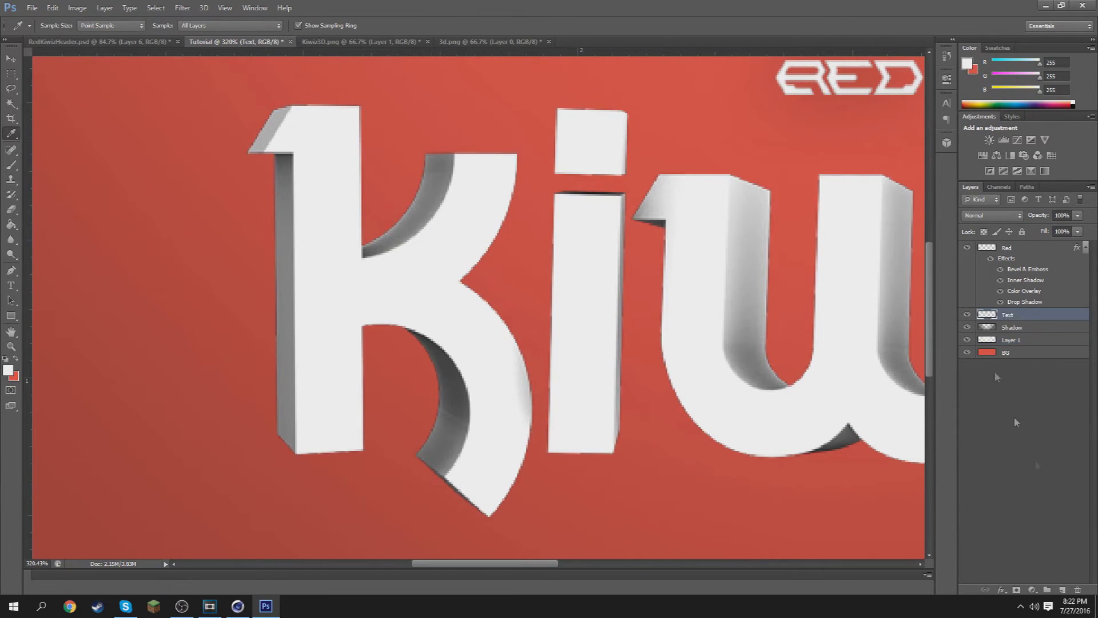
left_click(1062, 590)
Shrink the brush to fit the side faces of the k and clip the new layer to the Text layer
key("z")
left_click_drag(458, 398, 461, 386)
key("b")
key("z")
mouse_move(482, 428)
left_mouse_down()
mouse_move(427, 422)
mouse_move(457, 419)
mouse_move(497, 392)
mouse_move(544, 412)
left_mouse_up()
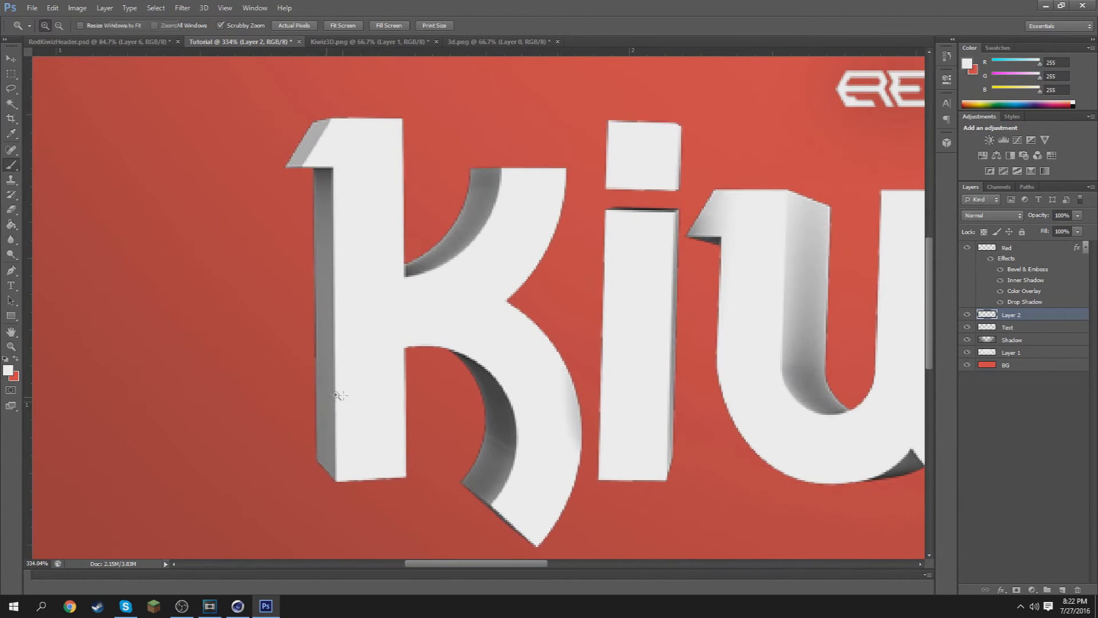
key("b")
right_click_drag(575, 351, 243, 352, "alt")
right_click_drag(707, 334, 297, 361, "alt")
right_click_drag(710, 358, 338, 361, "alt")
mouse_move(571, 403)
right_mouse_down("alt")
mouse_move(561, 403)
mouse_move(544, 572)
right_mouse_up("alt")
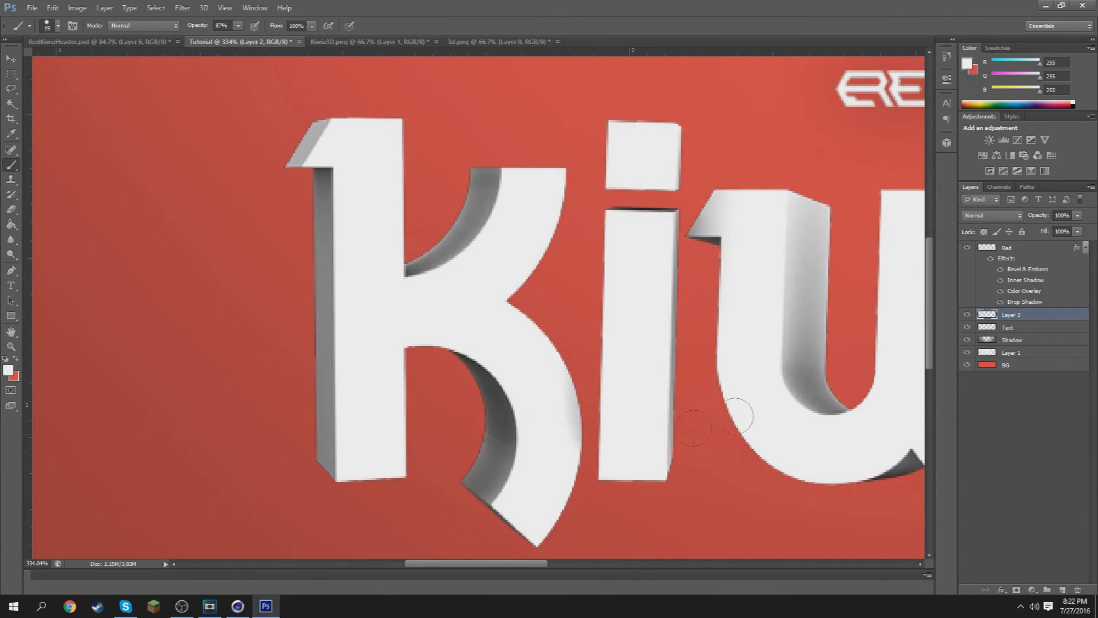
right_click(1021, 318)
left_click(984, 298)
Paint white over the shaded side faces of the k and set the clipped layer's opacity to 48%
mouse_move(391, 412)
left_mouse_down()
mouse_move(466, 366)
mouse_move(498, 423)
mouse_move(452, 517)
mouse_move(502, 403)
left_mouse_up()
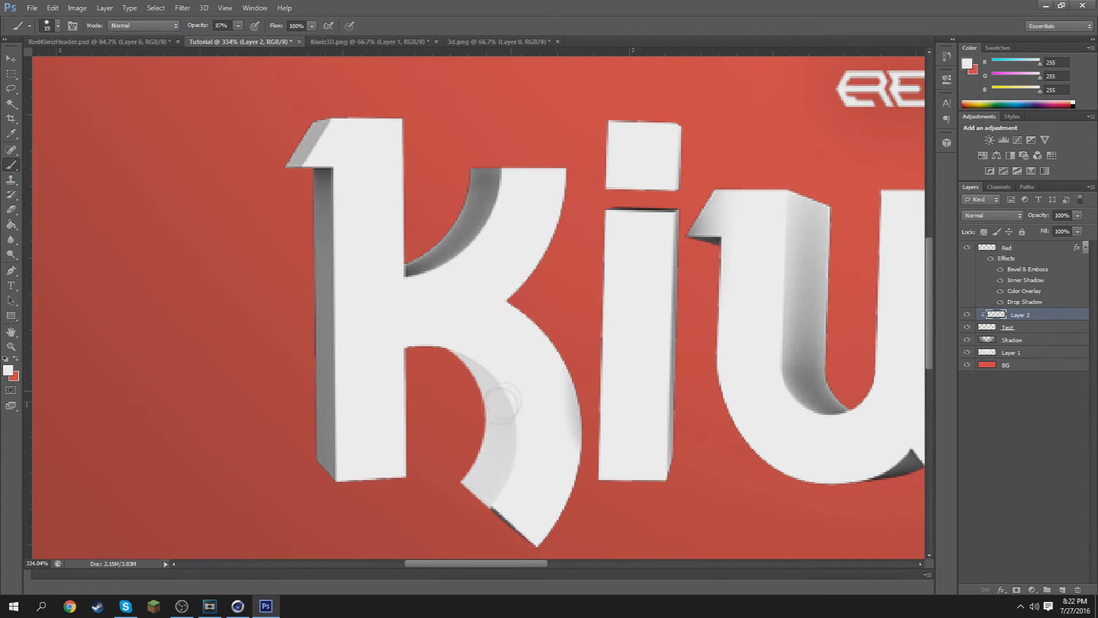
left_click(1077, 215)
left_click_drag(1061, 231, 1048, 229)
key("z")
left_click_drag(475, 418, 425, 409)
key("b")
mouse_move(347, 216)
left_mouse_down()
mouse_move(344, 449)
mouse_move(338, 303)
left_mouse_up()
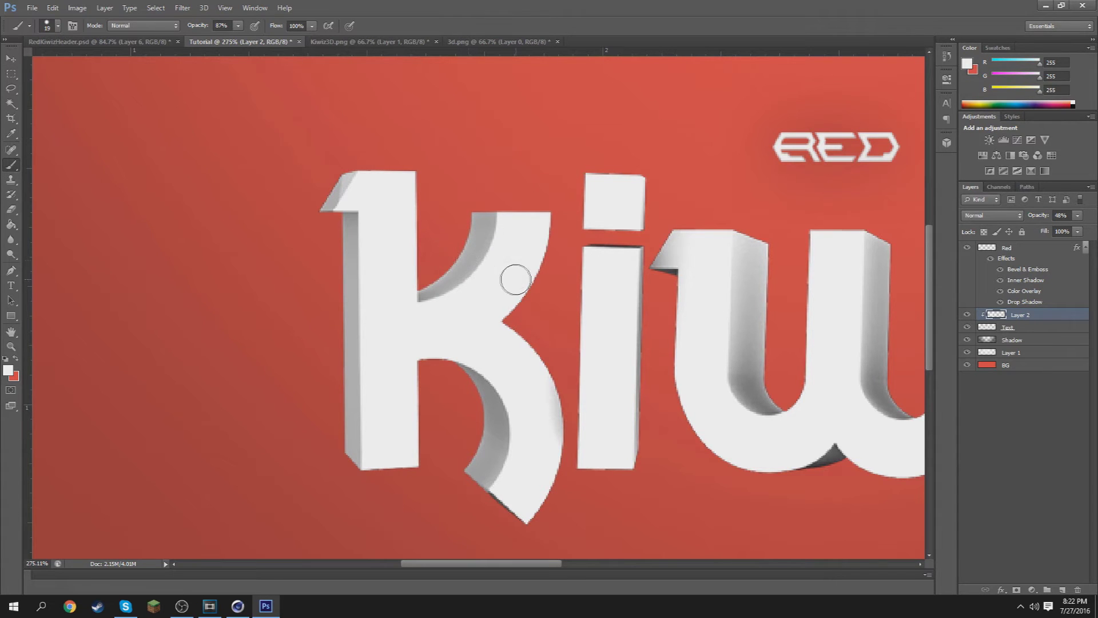
Paint white over the shaded underside, outer edge and inner side faces of the w
key("z")
left_click_drag(675, 374, 597, 373)
right_click(597, 373)
left_click(565, 364)
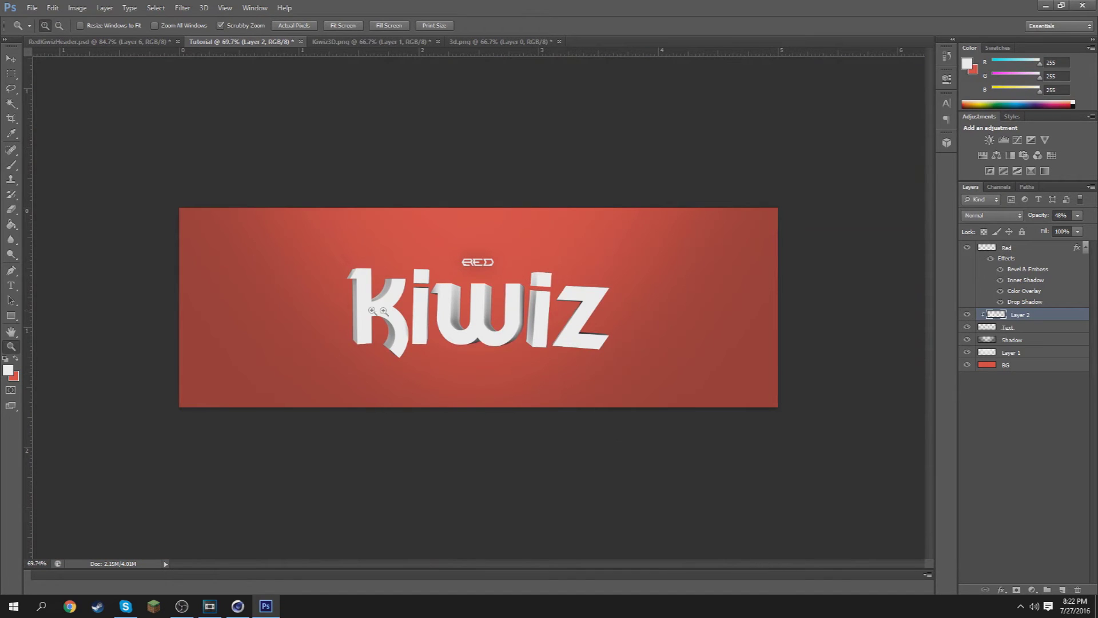
left_click_drag(391, 336, 450, 331)
left_click_drag(510, 363, 544, 341)
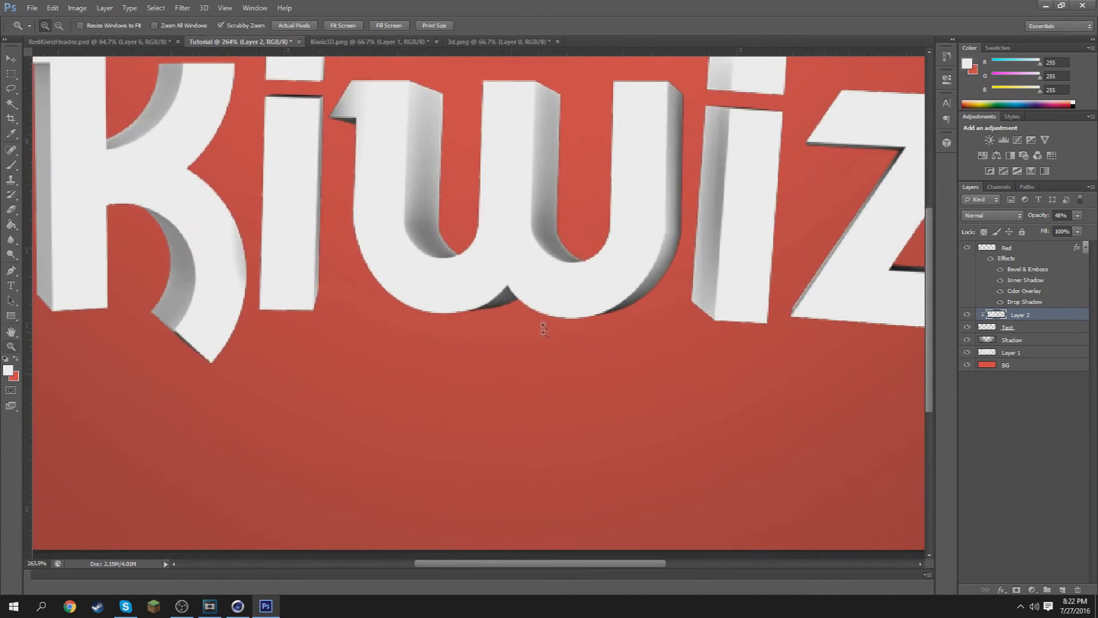
key("e")
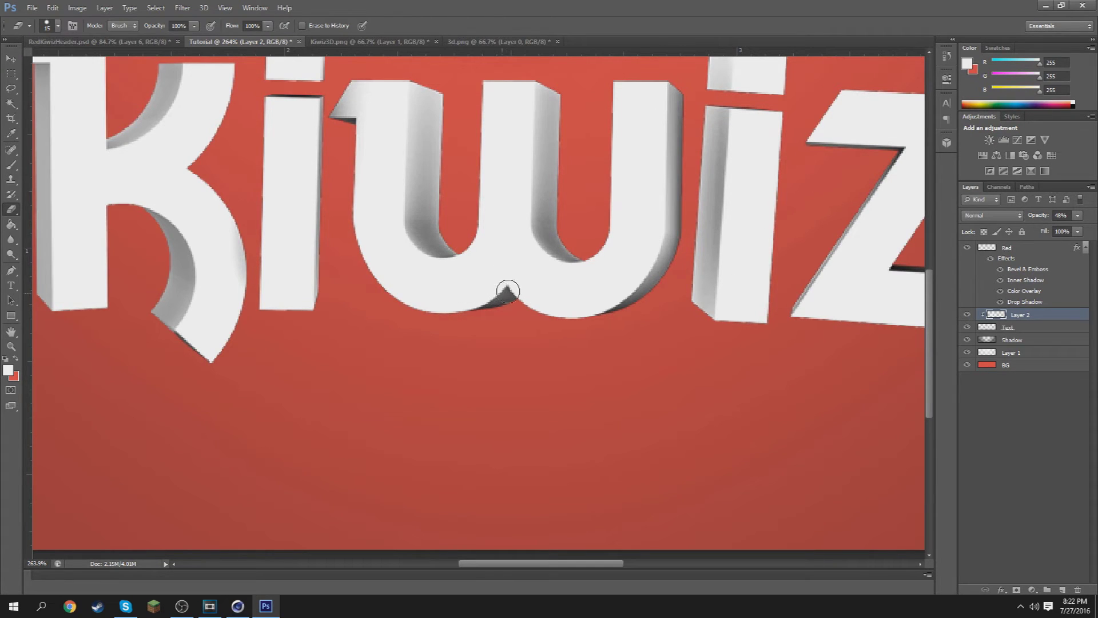
key("b")
mouse_move(507, 296)
left_mouse_down()
mouse_move(640, 282)
mouse_move(613, 306)
mouse_move(668, 199)
mouse_move(672, 75)
mouse_move(670, 233)
left_mouse_up()
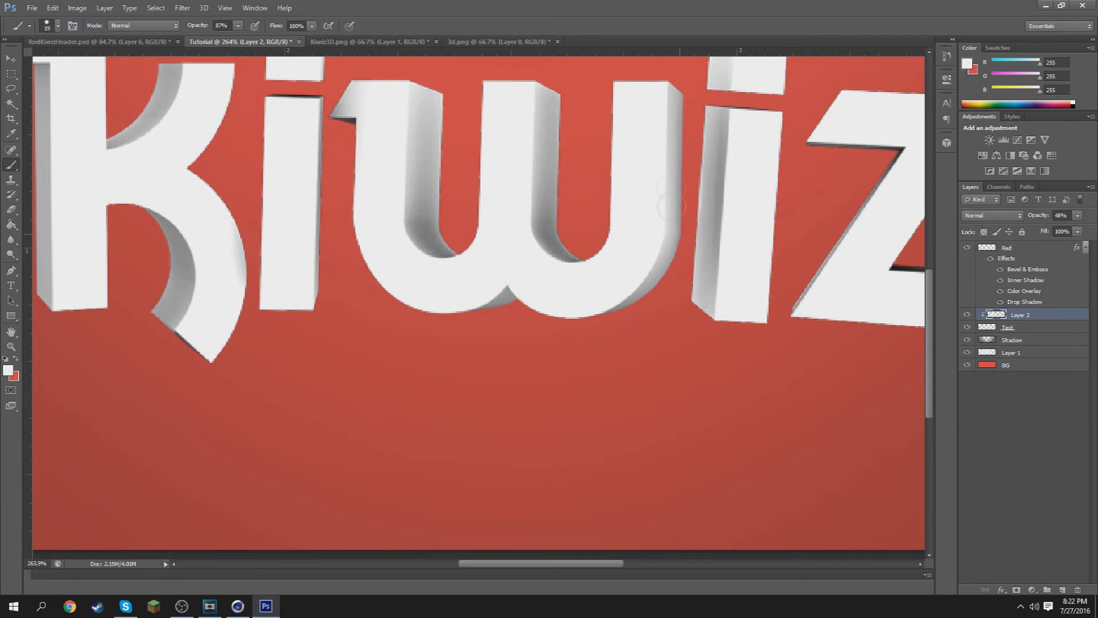
mouse_move(598, 171)
left_mouse_down()
mouse_move(613, 233)
mouse_move(542, 177)
mouse_move(542, 86)
left_mouse_up()
mouse_move(424, 86)
left_mouse_down()
mouse_move(423, 256)
mouse_move(431, 133)
mouse_move(482, 257)
mouse_move(421, 246)
left_mouse_up()
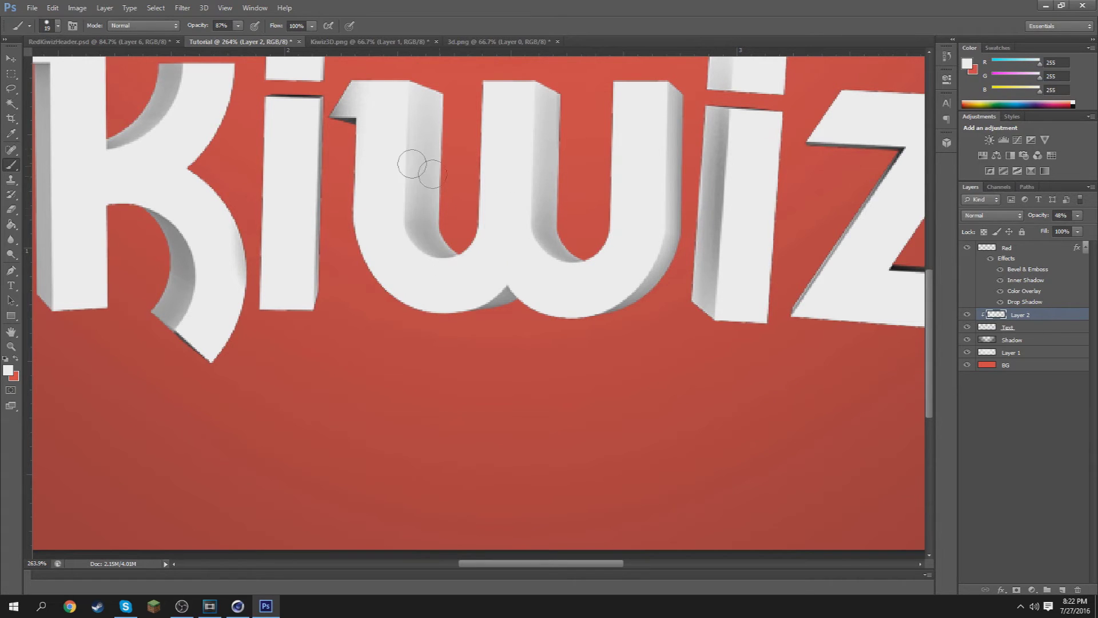
Paint white over the shaded side faces of both letters i
key("z")
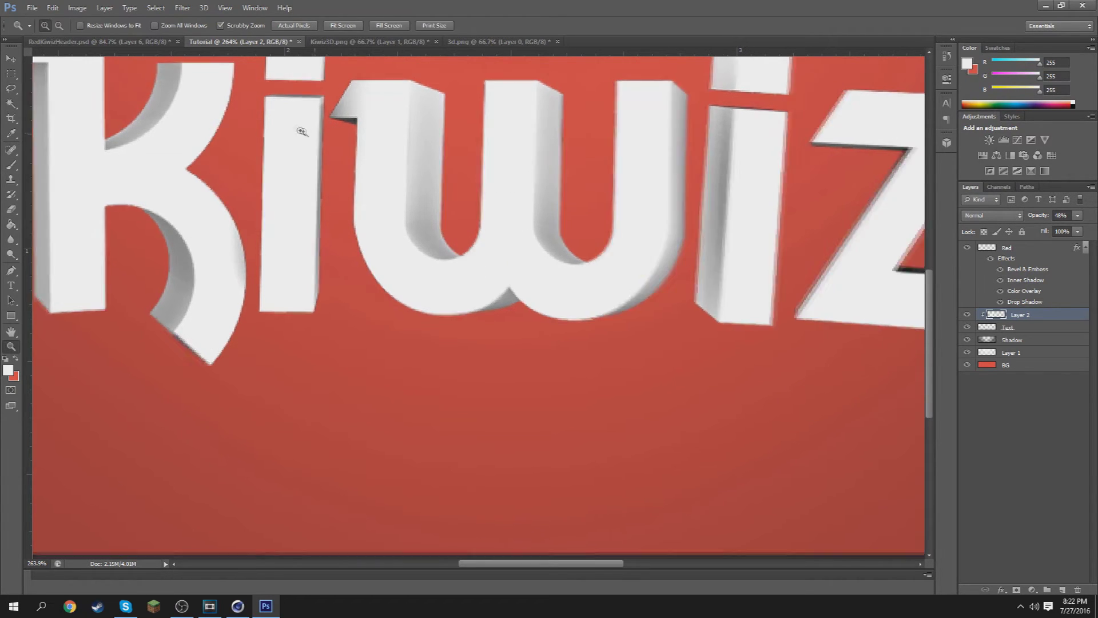
left_click(286, 80)
key("b")
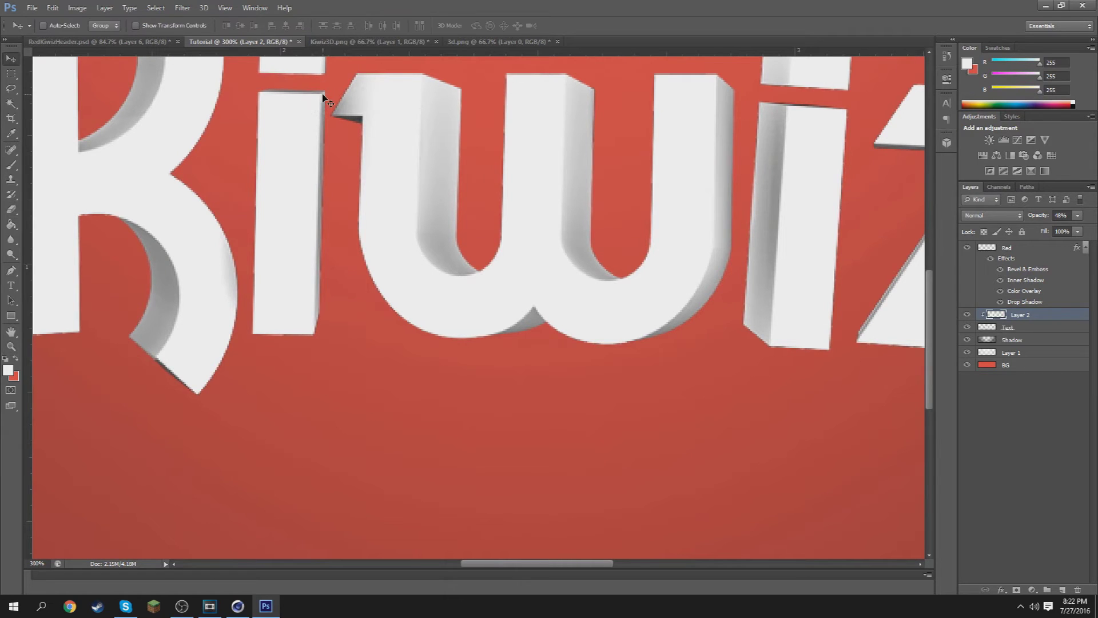
left_click_drag(323, 86, 317, 332)
scroll(360, 143, "up", 3)
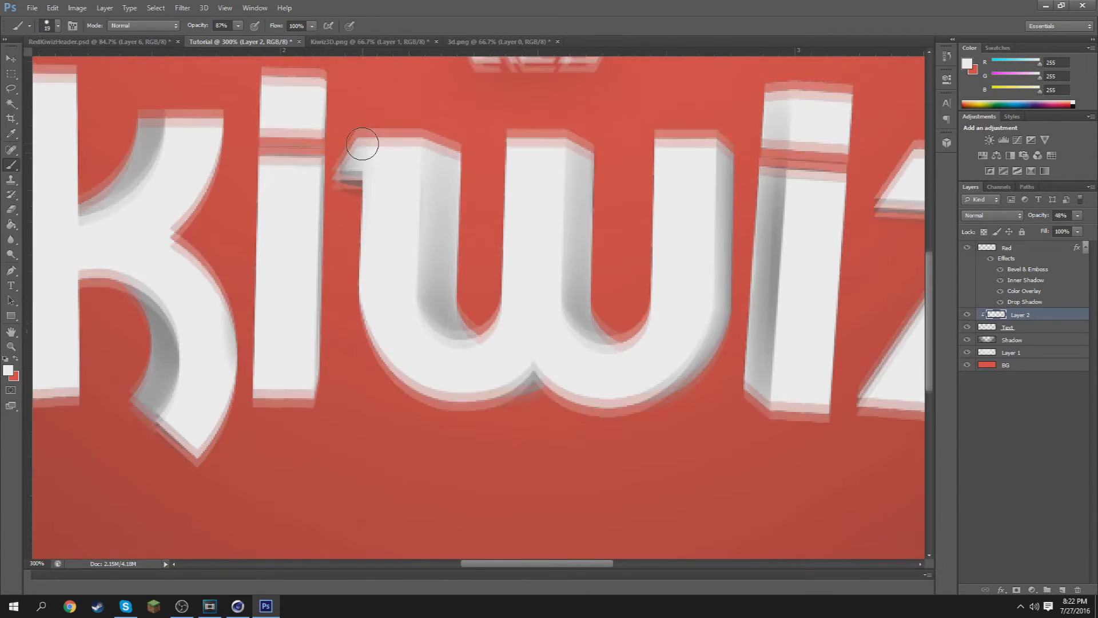
scroll(575, 204, "right", 5, "ctrl")
mouse_move(650, 189)
left_mouse_down()
mouse_move(629, 427)
mouse_move(643, 139)
left_mouse_up()
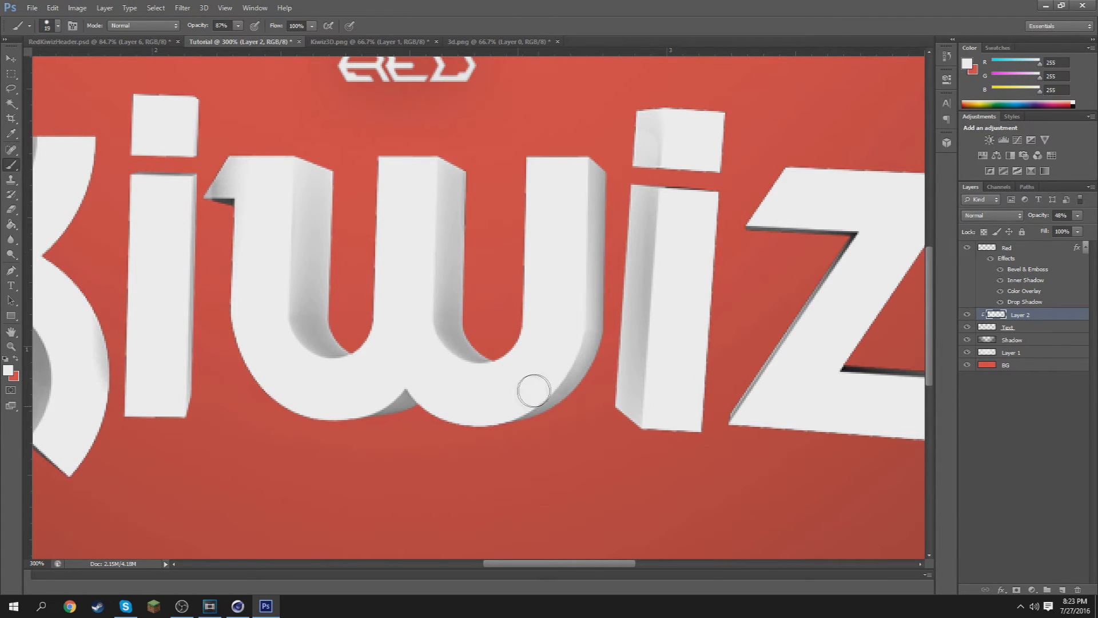
Paint white over the dark edges of the z along its diagonal and both horizontal bars
scroll(719, 313, "right", 5, "ctrl")
scroll(723, 317, "right", 2, "ctrl")
left_click_drag(668, 368, 801, 374)
mouse_move(609, 323)
left_mouse_down()
mouse_move(657, 255)
mouse_move(579, 217)
left_mouse_up()
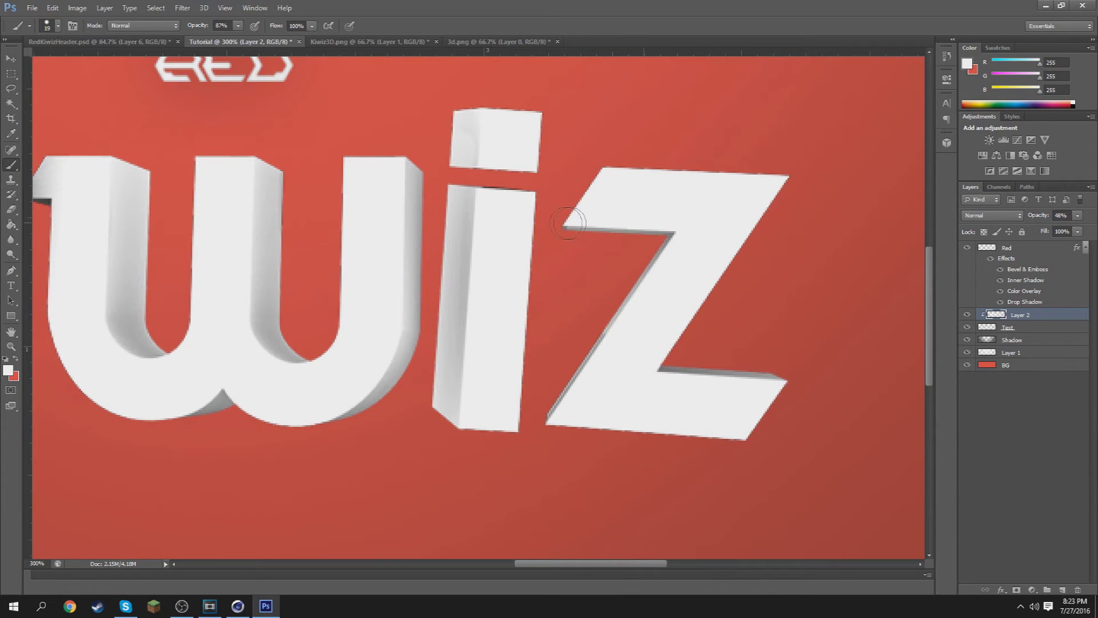
left_click_drag(624, 317, 556, 414)
Examine the lightened side faces across the whole lettering and close up around the second i
key("z")
right_click(549, 356)
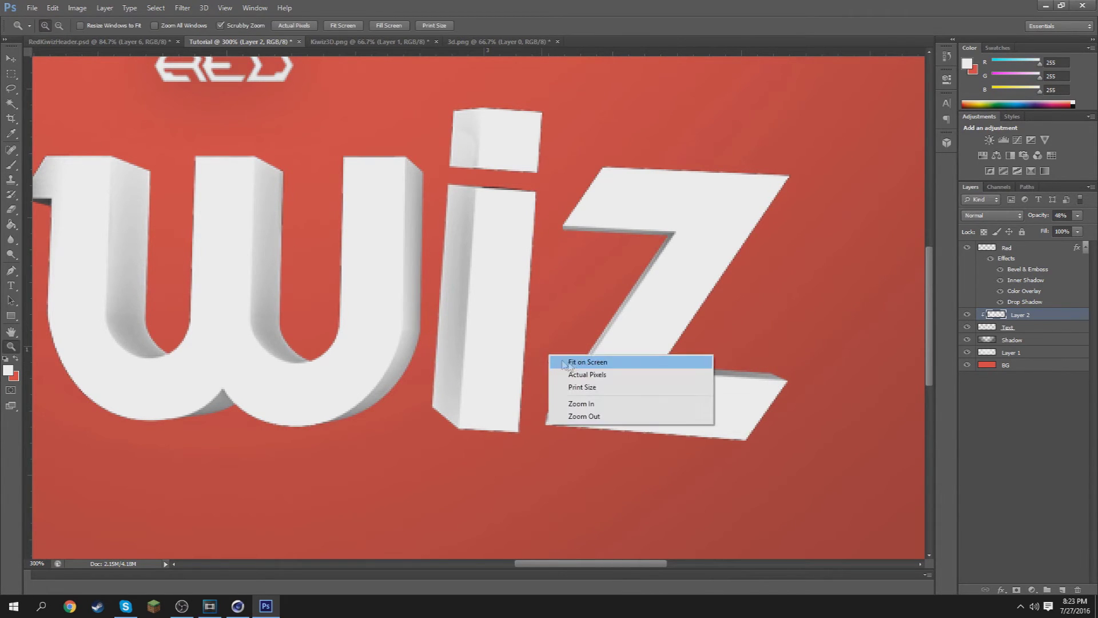
left_click(571, 362)
left_click(548, 295)
key("b")
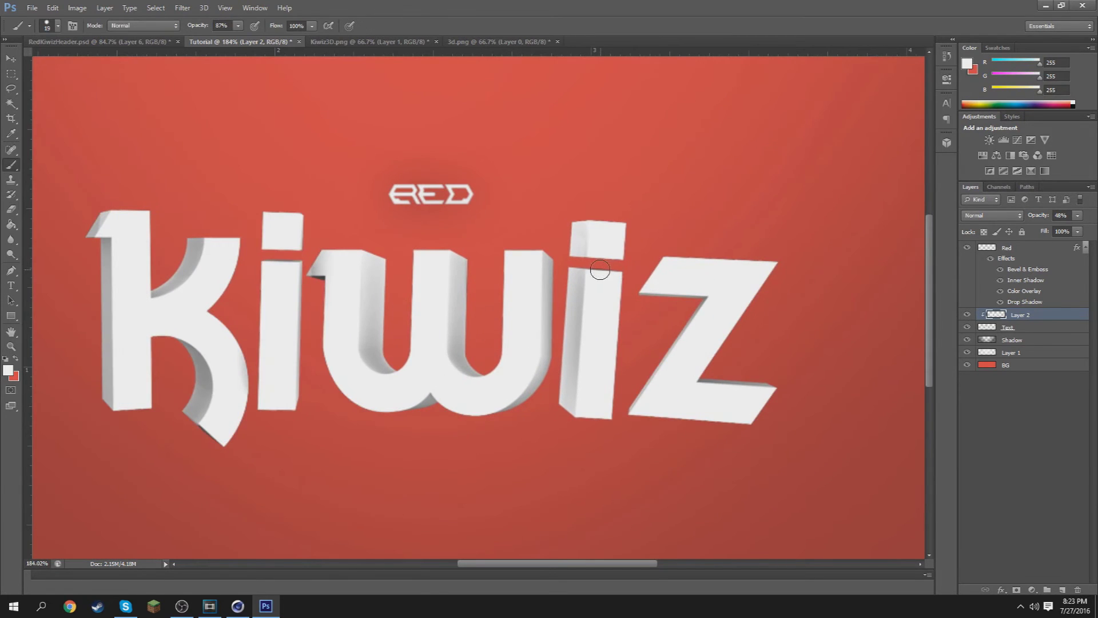
key("z")
left_click_drag(591, 251, 486, 296)
left_click_drag(571, 275, 658, 276)
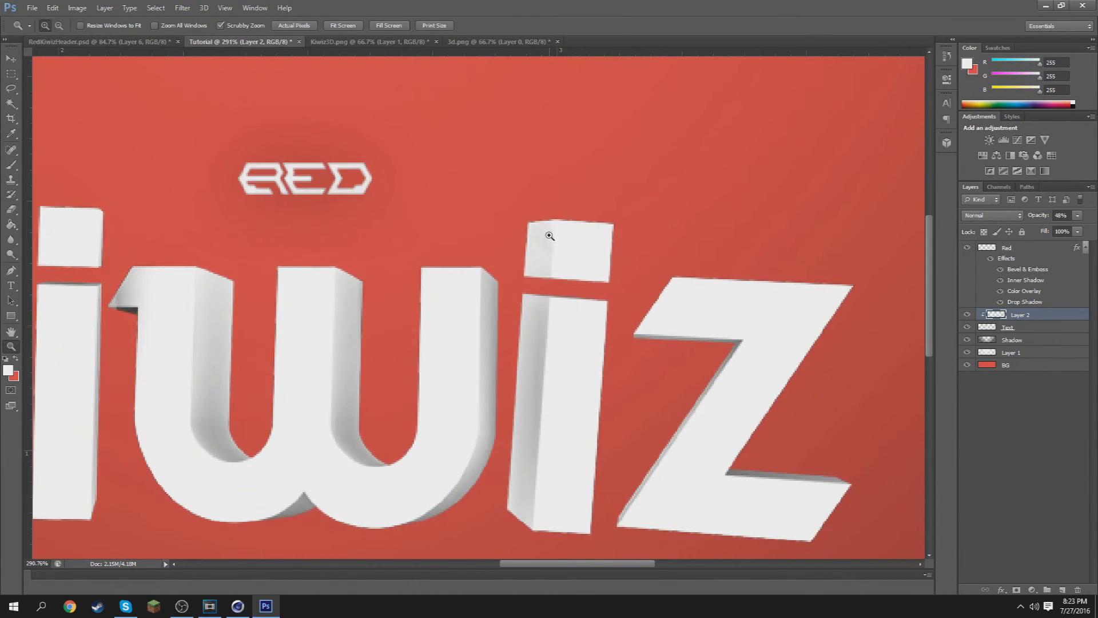
key("b")
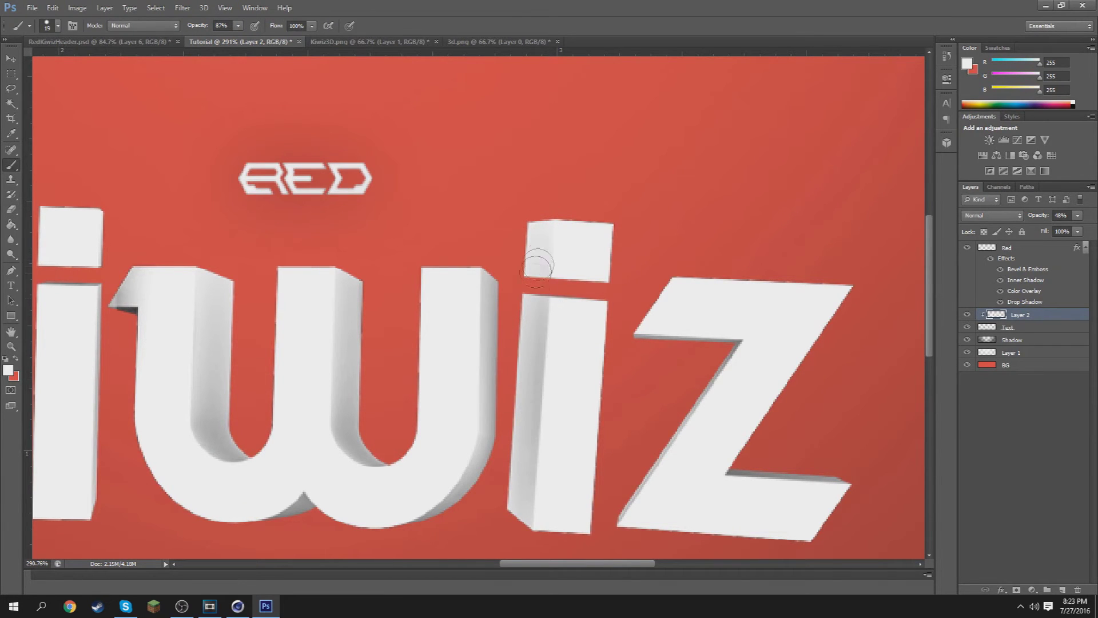
key("z")
left_click_drag(550, 241, 488, 261)
left_click_drag(512, 305, 577, 276)
Add another new layer above the painted highlight layer and clip it to the Text layer
left_click(1057, 588)
right_click(1040, 320)
left_click(892, 299)
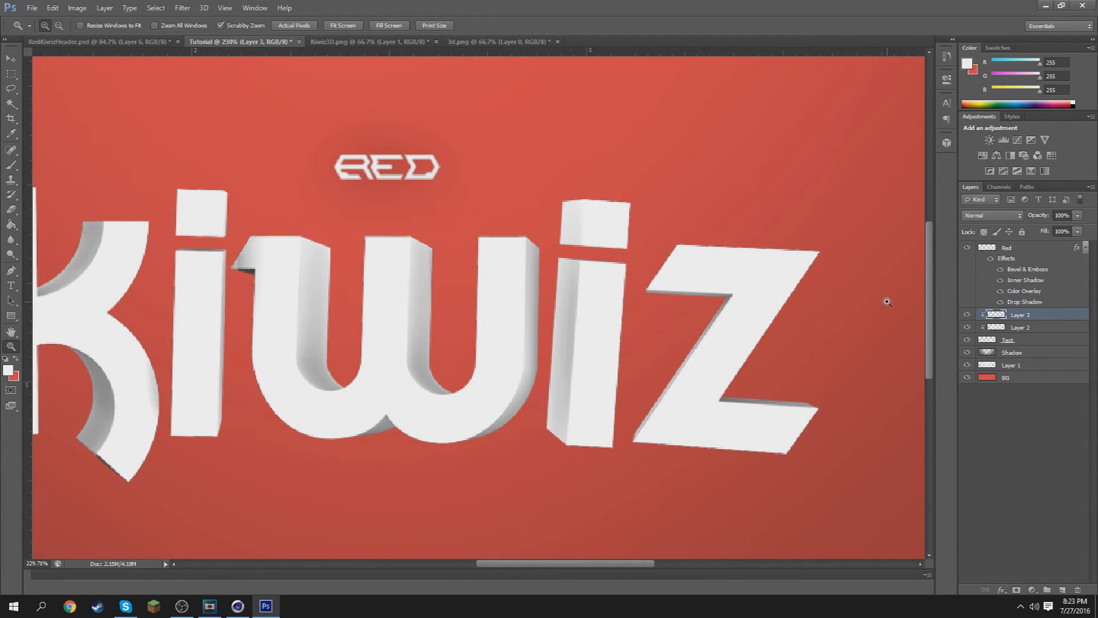
left_click_drag(621, 233, 635, 234)
key("b")
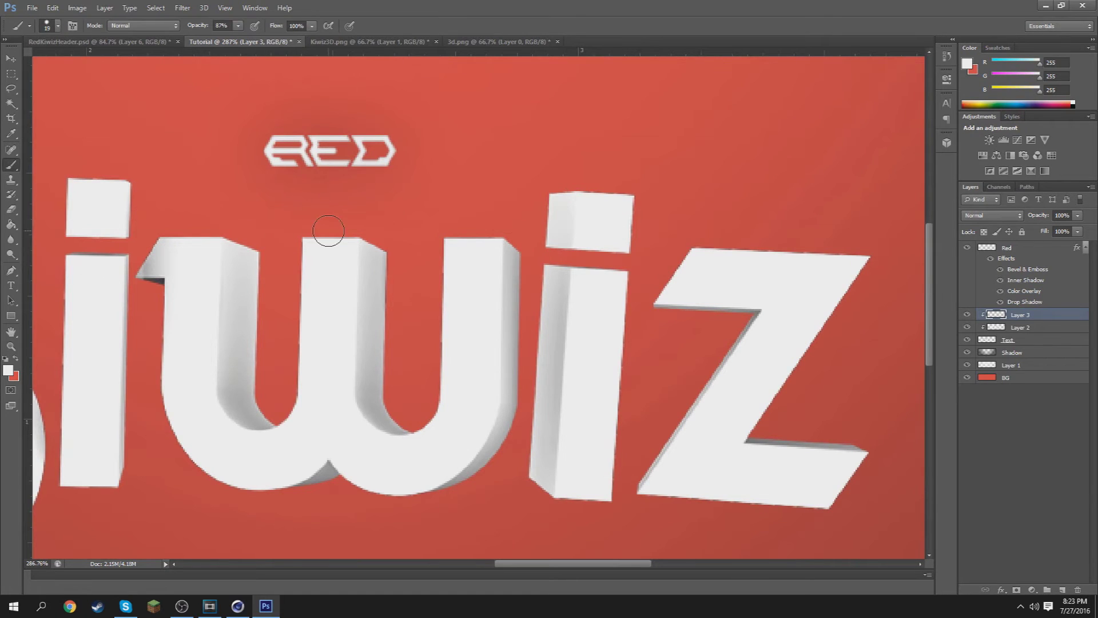
Set the foreground colour to dark grey 141414
left_click(8, 370)
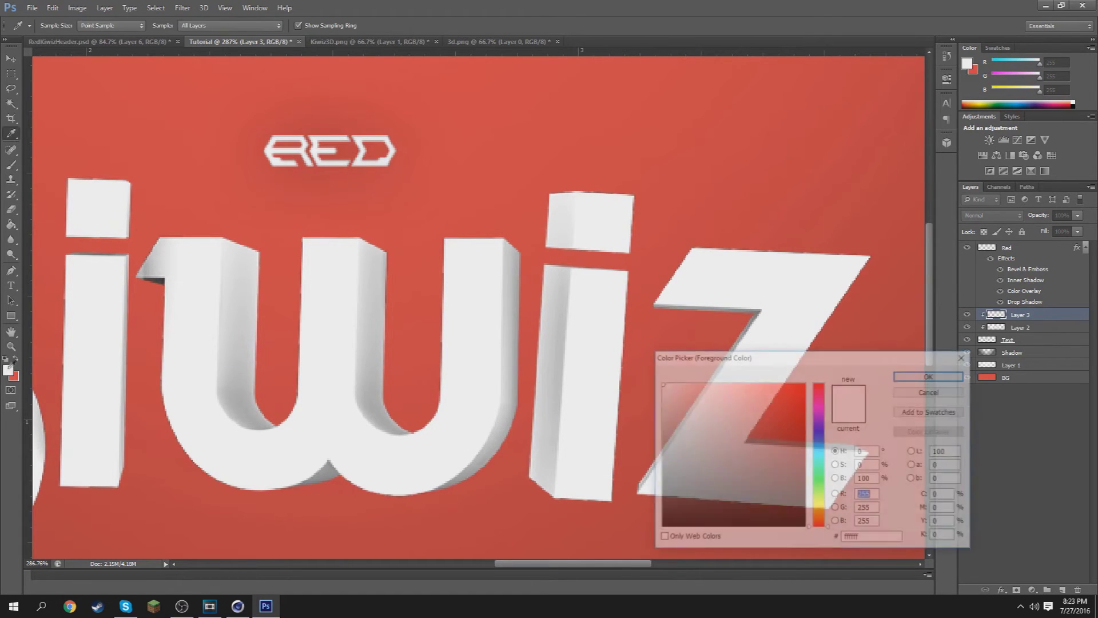
type("141414")
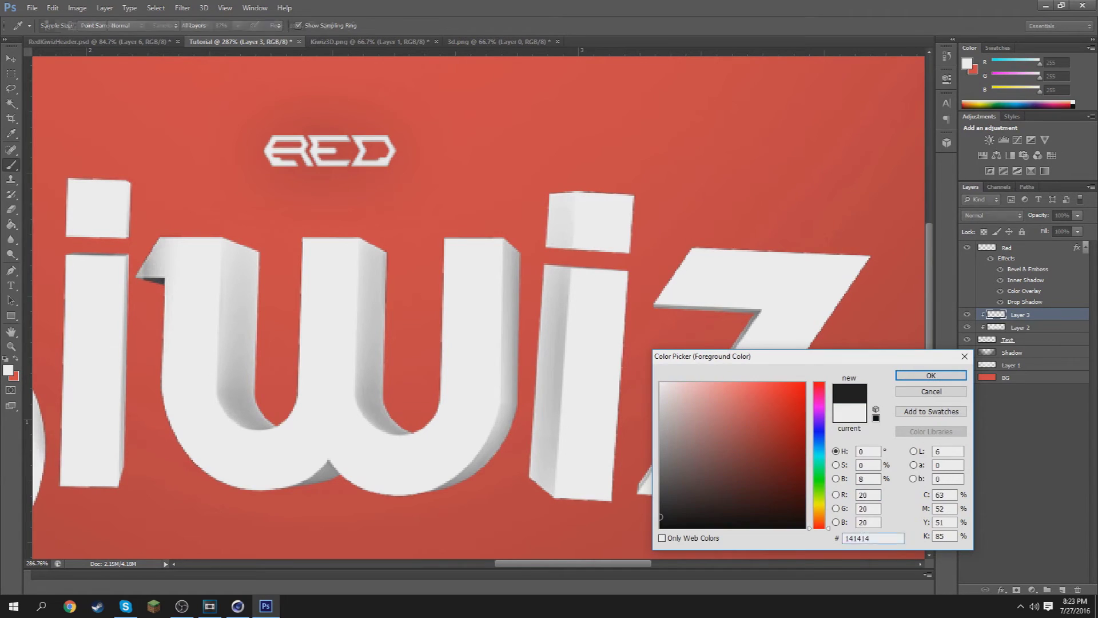
key("Return")
left_click_drag(555, 185, 561, 237)
key("e")
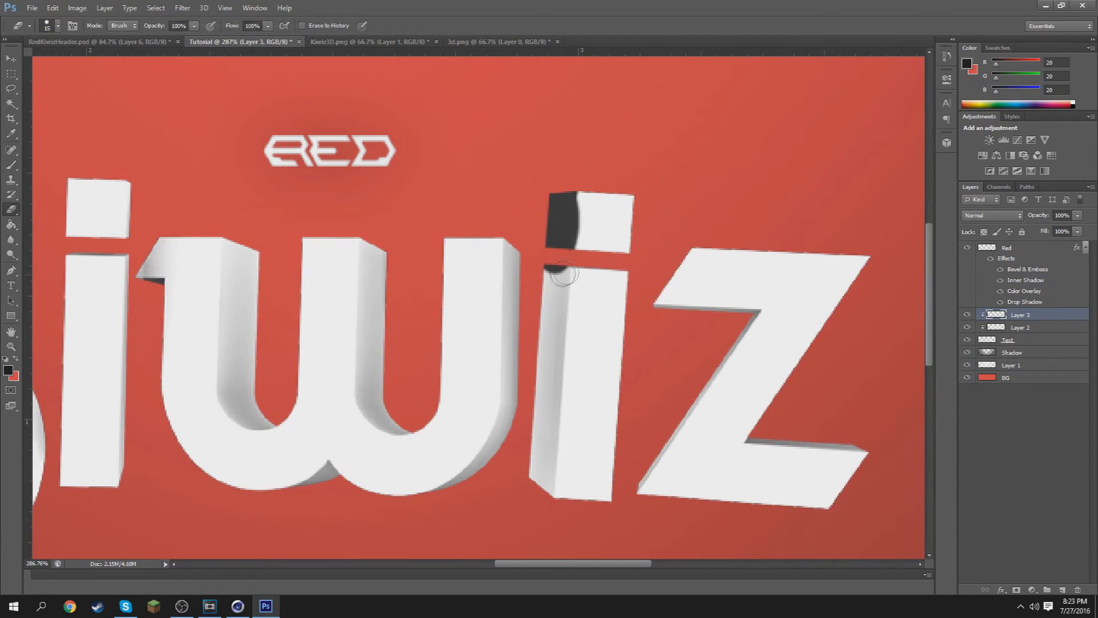
key("b")
left_click_drag(572, 220, 559, 276)
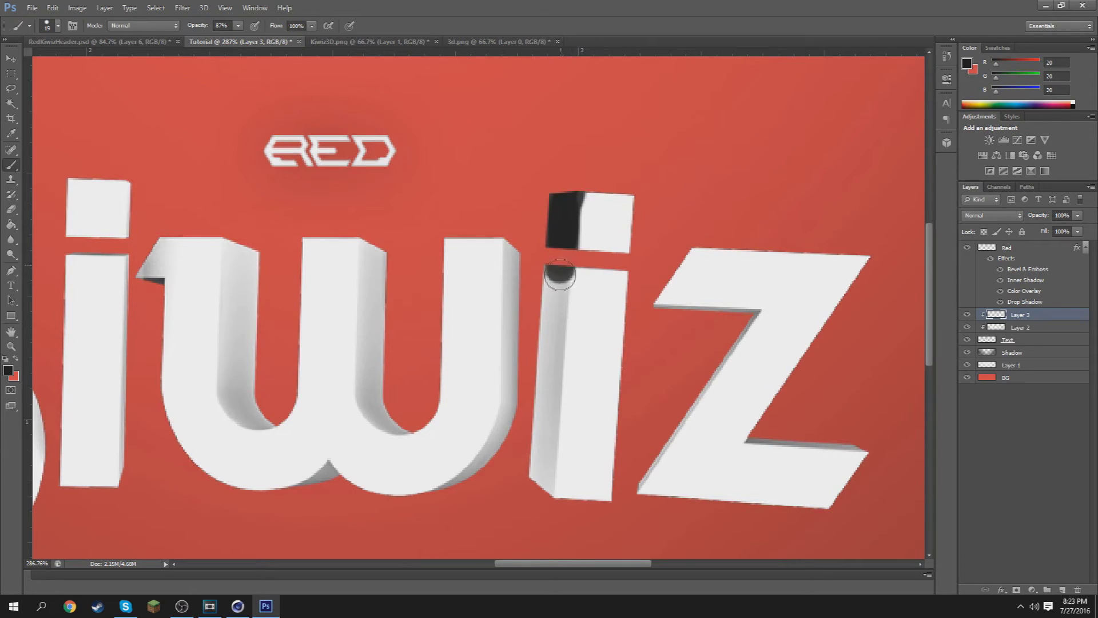
key("ctrl+alt+z")
key("ctrl+alt+z")
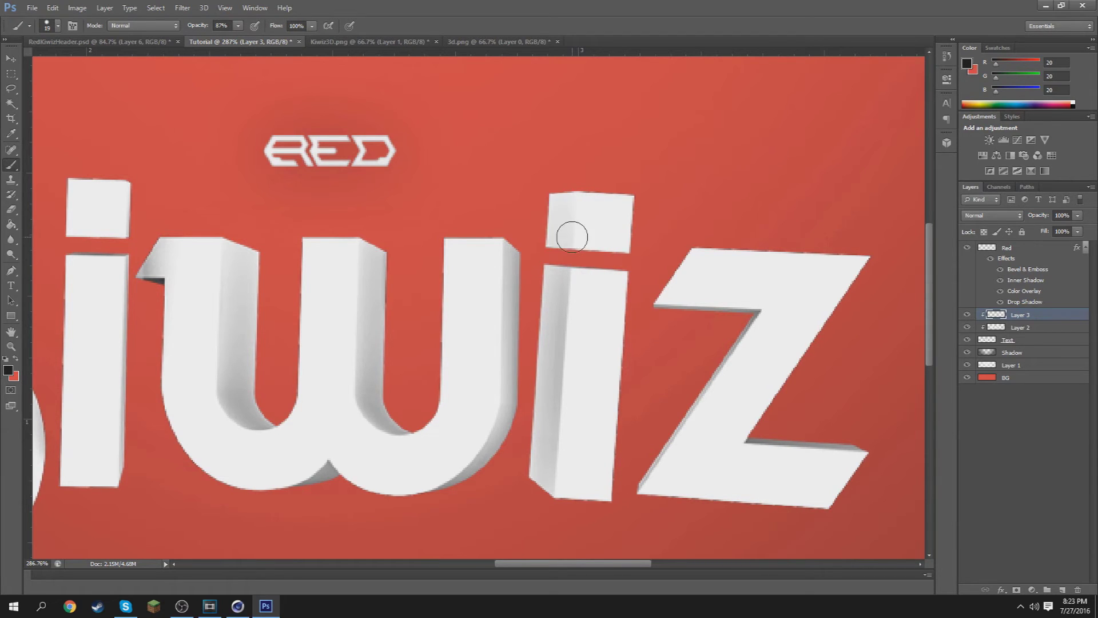
Paint soft dark shading with a larger brush onto the side face of the second i's dot and erase overspill on the w
key("bracketright")
key("bracketright")
key("bracketright")
right_click_drag(517, 212, 500, 212, "alt")
mouse_move(504, 243)
left_mouse_down()
mouse_move(506, 287)
mouse_move(510, 246)
mouse_move(584, 280)
left_mouse_up()
key("e")
left_click_drag(493, 265, 507, 249)
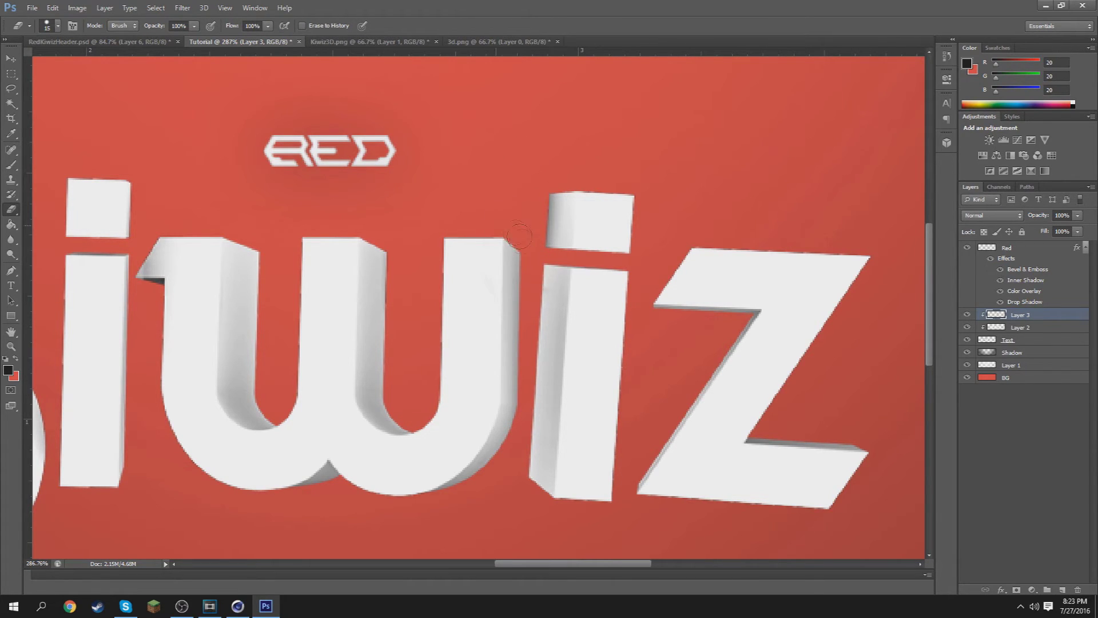
Lower Layer 3's opacity to 65% and paint dark shading along the corner edge of the second i's dot
left_click(1079, 215)
left_click(1058, 228)
left_click_drag(511, 285, 398, 311, "ctrl")
mouse_move(533, 275)
left_mouse_down("ctrl")
mouse_move(568, 252)
mouse_move(564, 230)
mouse_move(579, 228)
left_mouse_up("ctrl")
key("b")
mouse_move(536, 184)
left_mouse_down()
mouse_move(517, 289)
mouse_move(542, 281)
mouse_move(577, 215)
left_mouse_up()
Outline the front face of the second i's dot with a Pen path, make it a selection and delete the shading inside it
key("p")
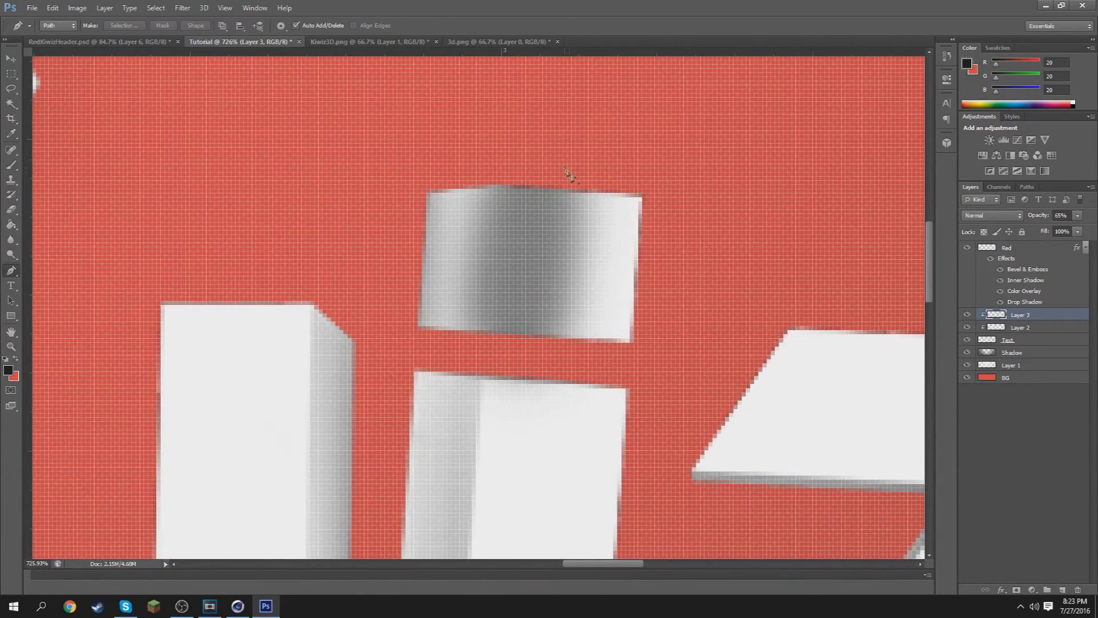
left_click(505, 164)
key("z")
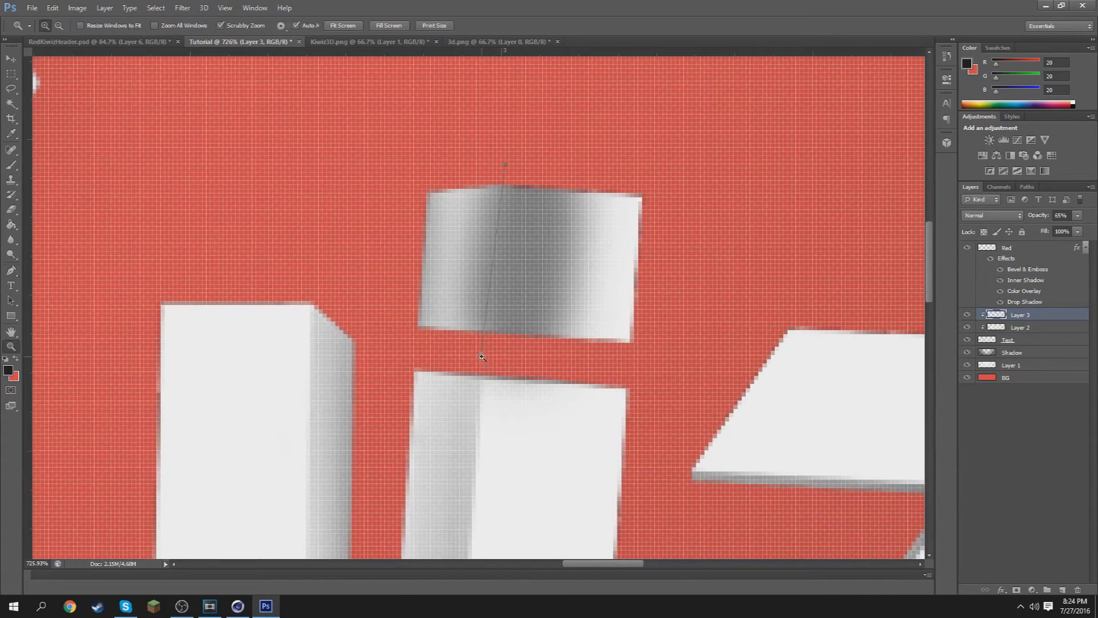
key("p")
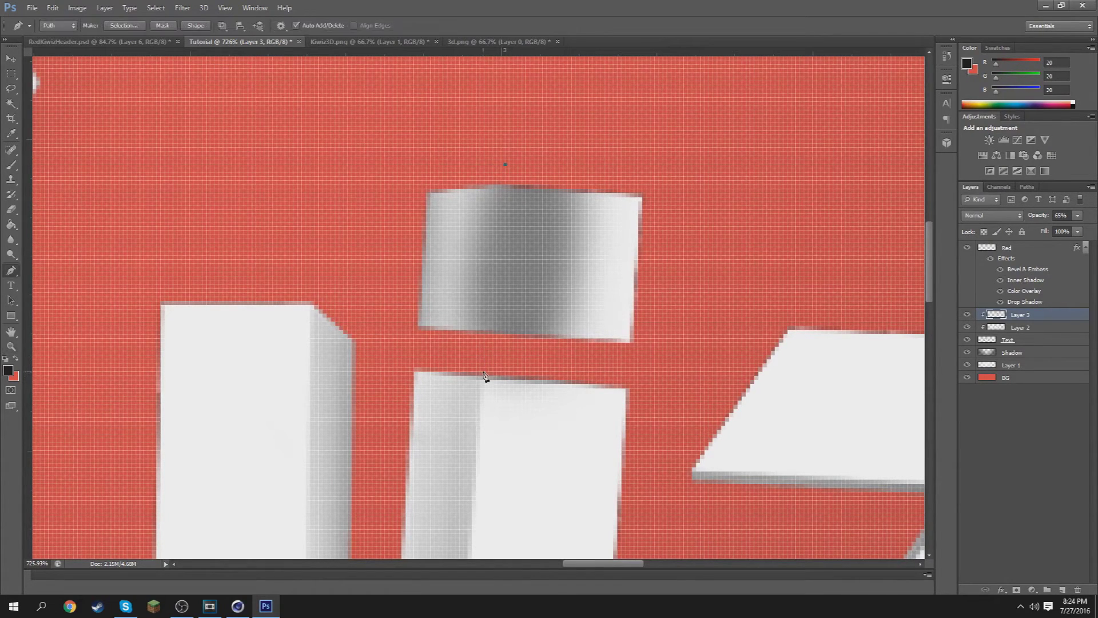
left_click(617, 136)
left_click(505, 166)
right_click(562, 224)
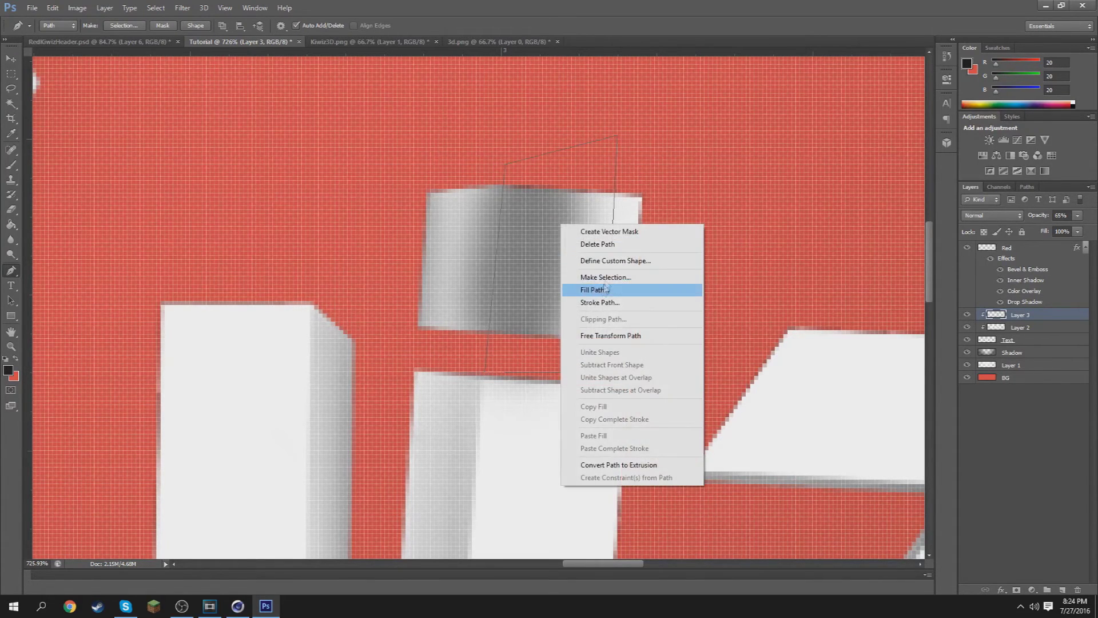
left_click(606, 278)
key("Return")
key("Delete")
key("ctrl+d")
Reduce Layer 3's opacity to 28%
key("z")
left_click_drag(604, 298, 538, 312)
left_click(1078, 216)
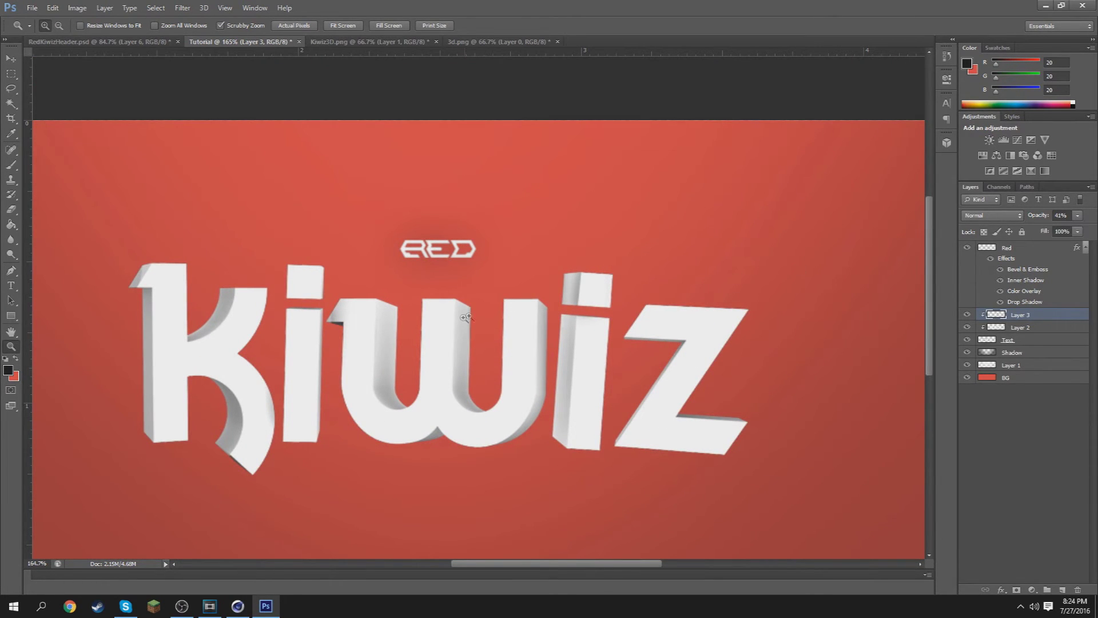
key("ctrl+0")
left_click(1077, 215)
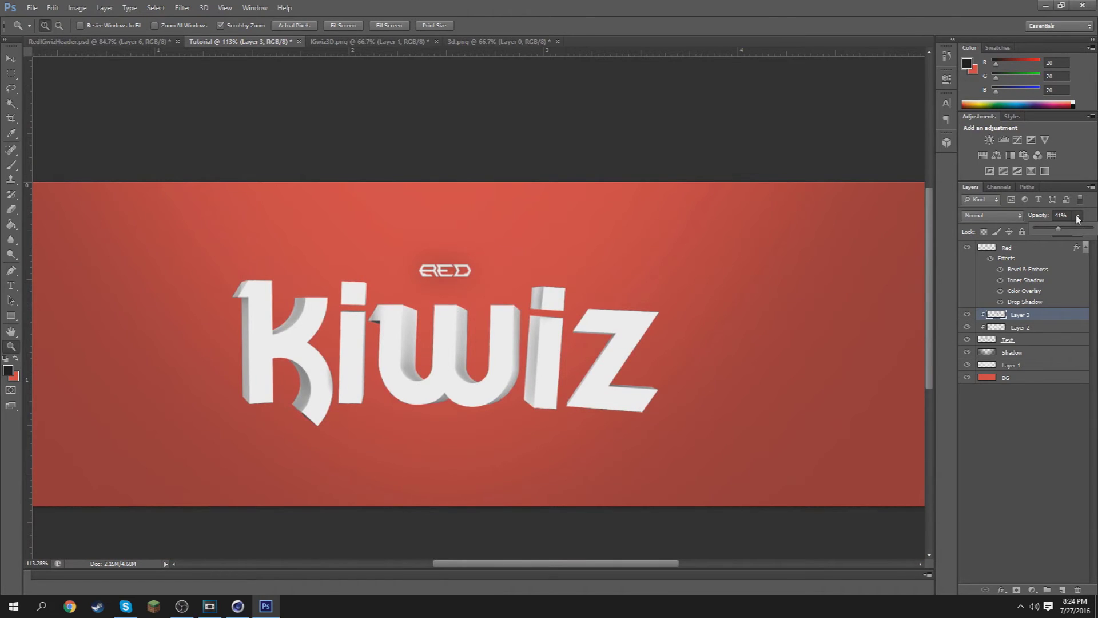
key("e")
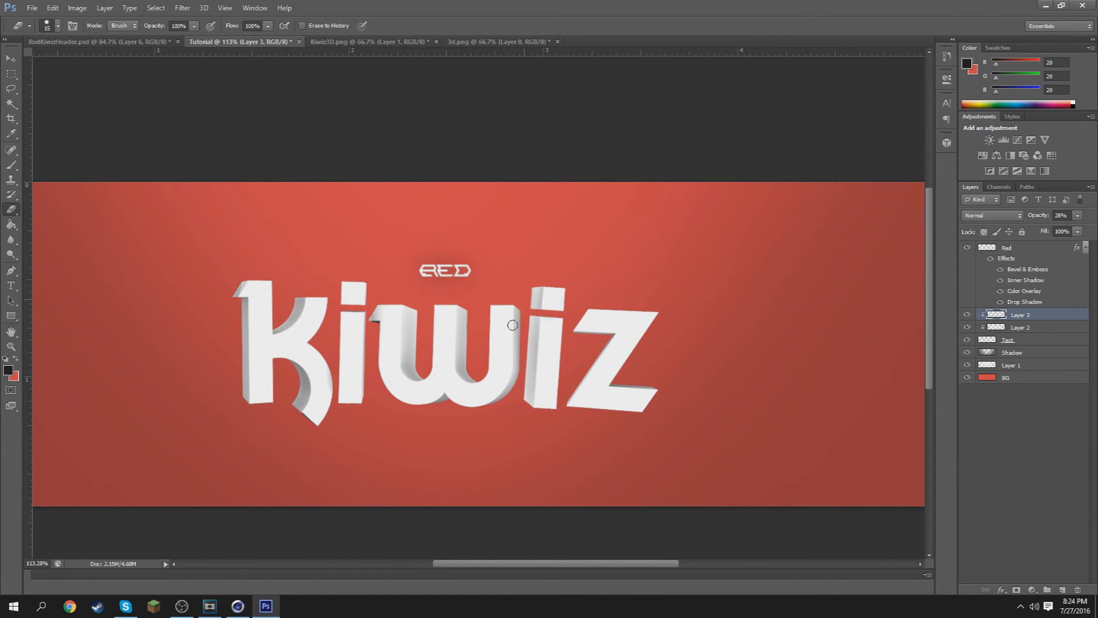
key("z")
mouse_move(499, 340)
left_mouse_down()
mouse_move(352, 333)
mouse_move(425, 323)
left_mouse_up()
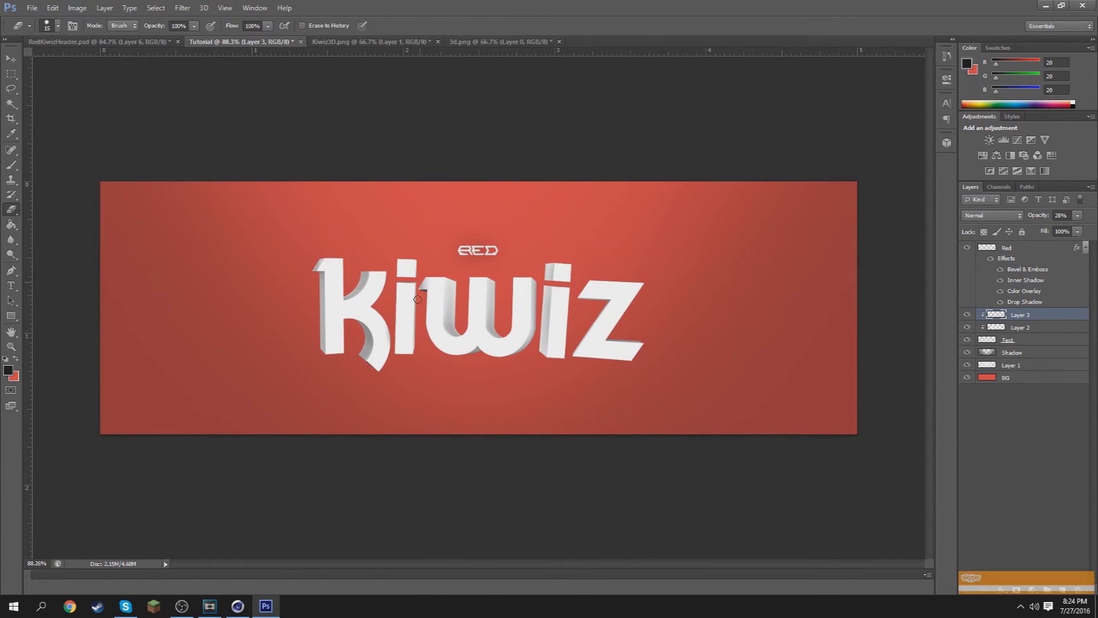
Try to erase the painted highlight around the pointed tip of the w on Layer 2
left_click_drag(416, 296, 683, 304)
left_click(1020, 327)
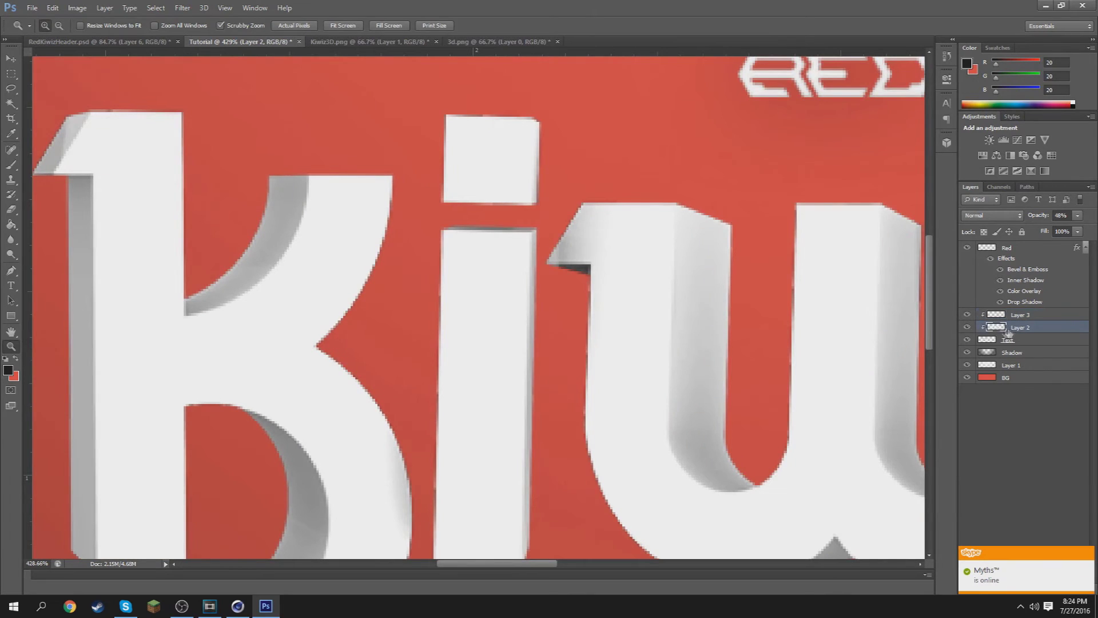
key("e")
left_click_drag(561, 268, 554, 277)
key("ctrl+z")
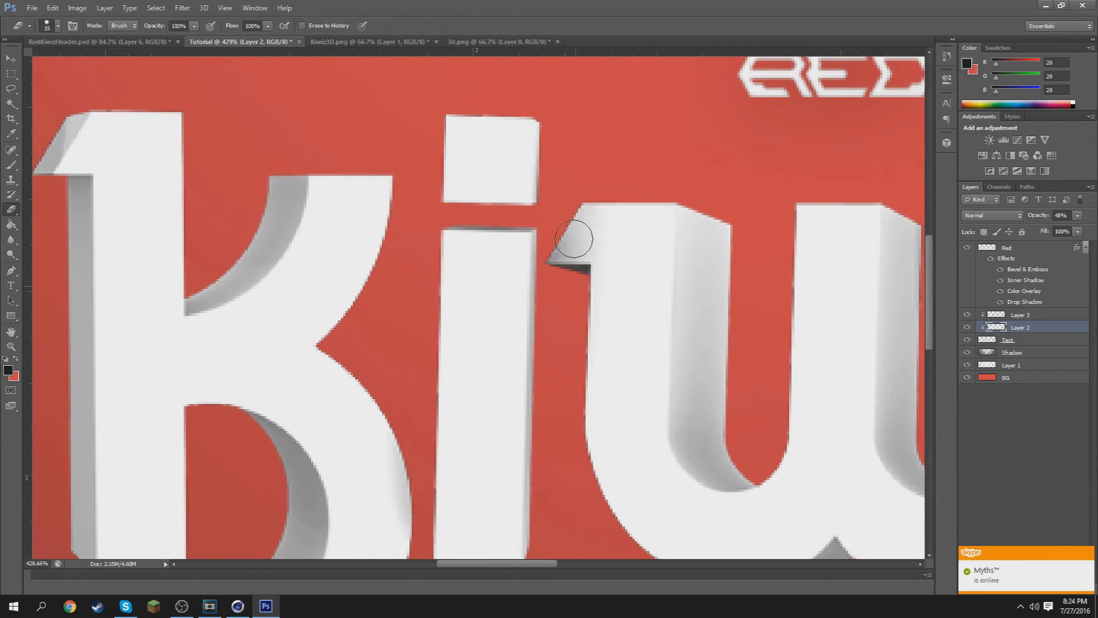
key("z")
left_click_drag(609, 240, 624, 247)
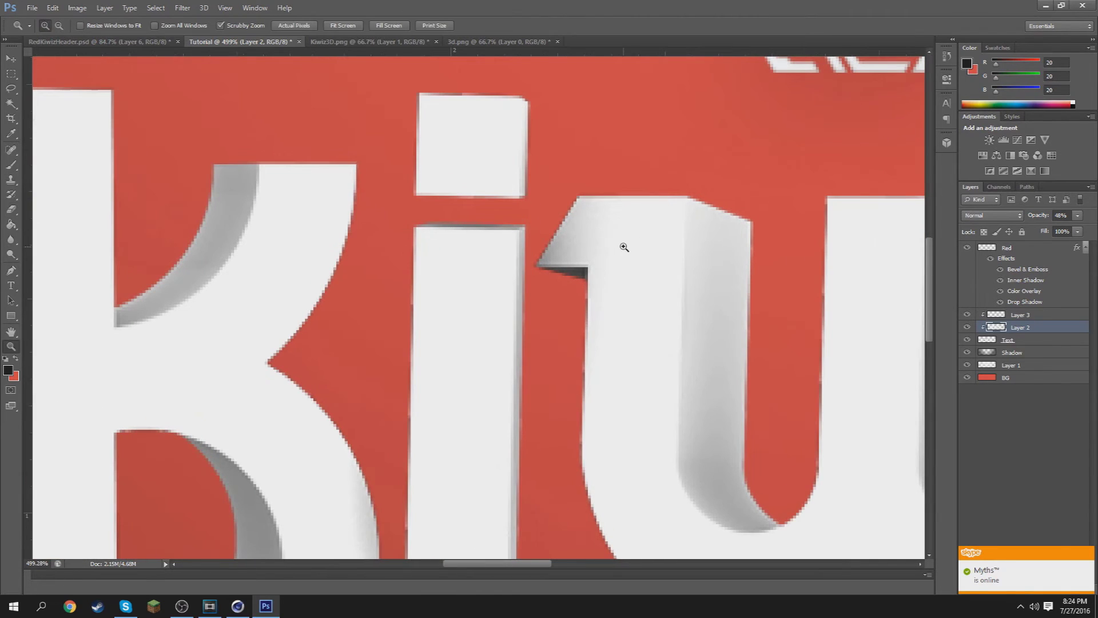
Set the foreground colour to white ffffff
key("b")
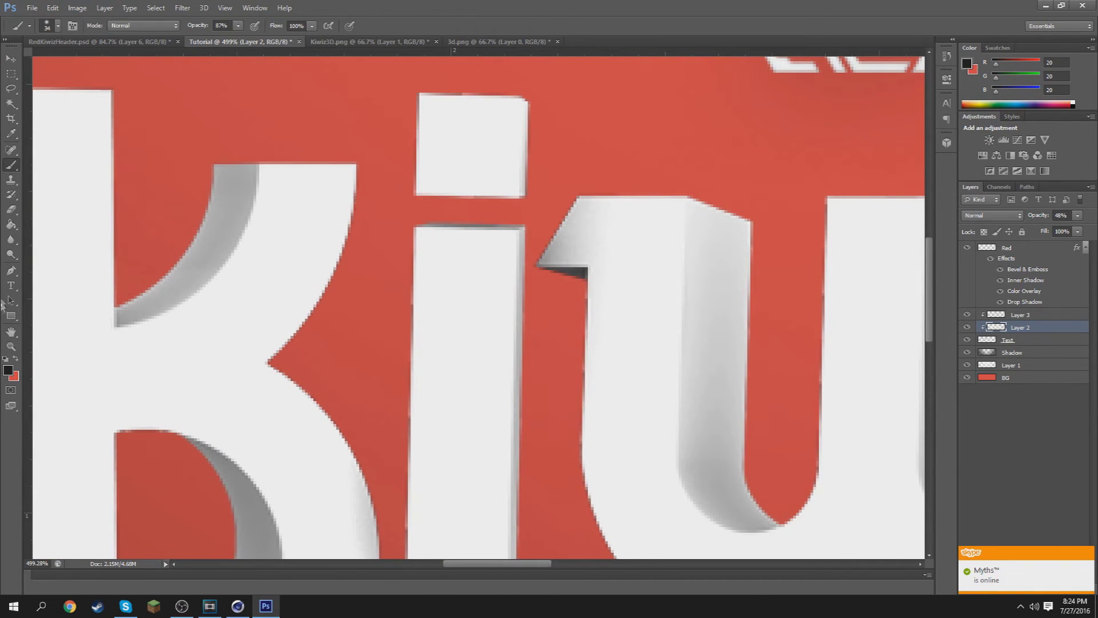
left_click(8, 372)
left_click(627, 350)
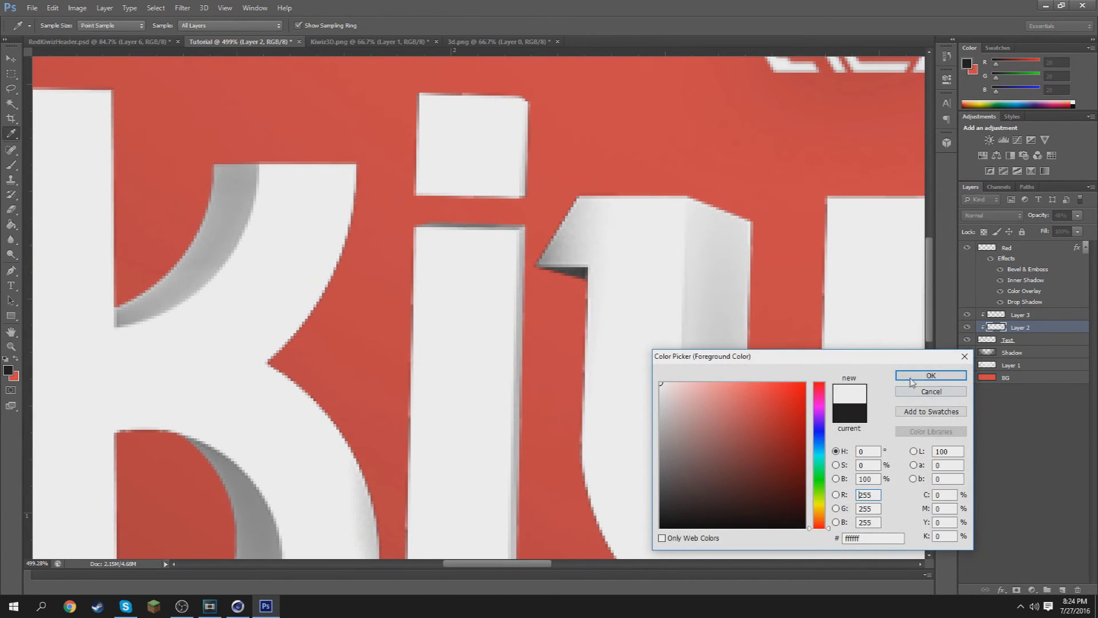
left_click(912, 381)
Examine the shading of the lettering close up around the first i and w and across the whole header
key("z")
mouse_move(696, 305)
left_mouse_down()
mouse_move(630, 307)
mouse_move(569, 332)
left_mouse_up()
left_click_drag(607, 299, 641, 287)
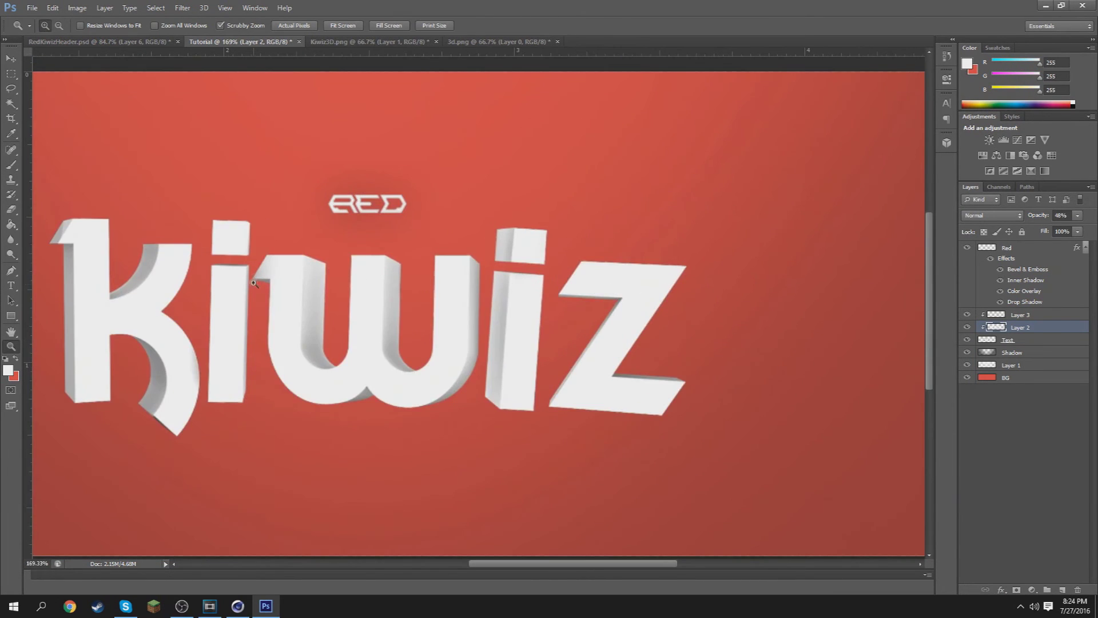
left_click_drag(254, 283, 303, 283)
key("b")
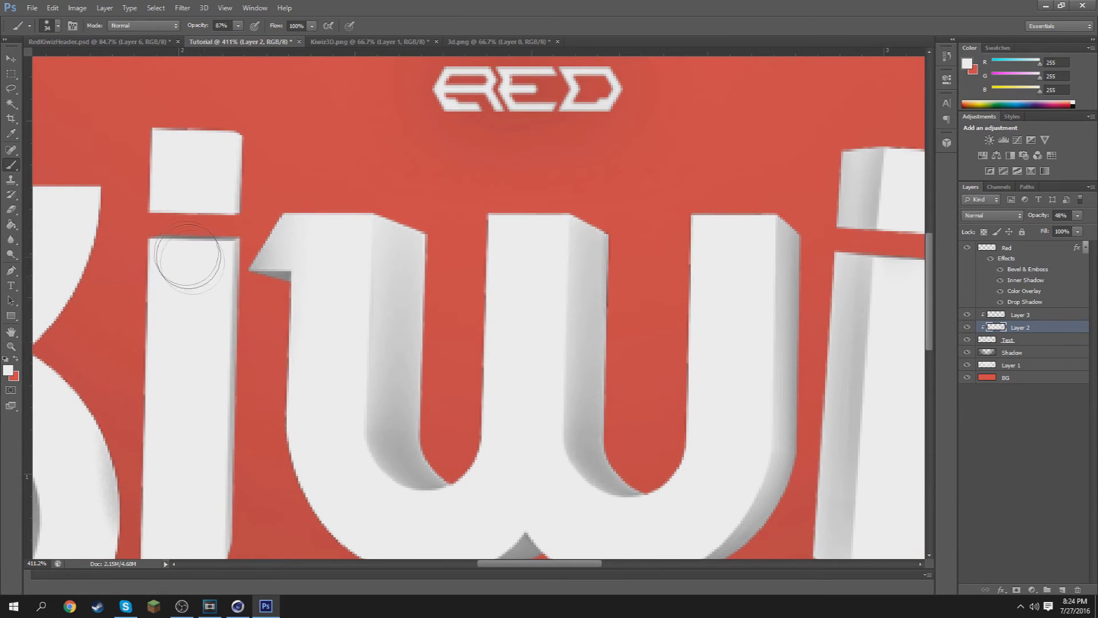
key("z")
mouse_move(452, 349)
left_mouse_down()
mouse_move(411, 348)
mouse_move(331, 307)
mouse_move(342, 325)
left_mouse_up()
right_click(438, 318)
left_click(457, 326)
left_click_drag(477, 322, 466, 321)
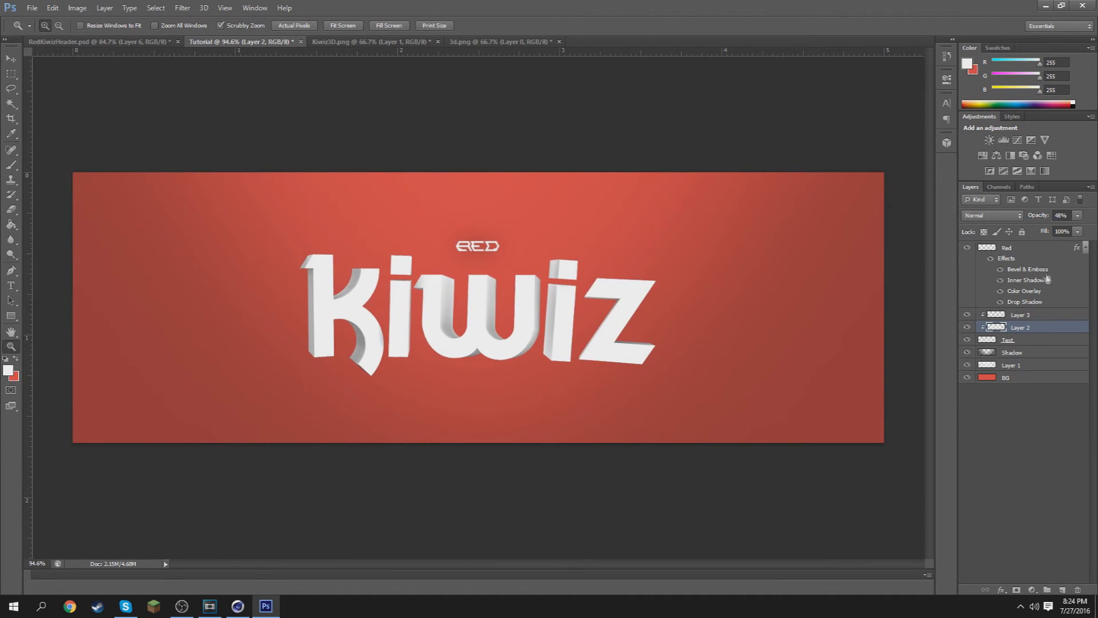
Compare the design with the finished header in RedKiwizHeader.psd and return to the Tutorial document
left_click(980, 325, "alt")
left_click(165, 42)
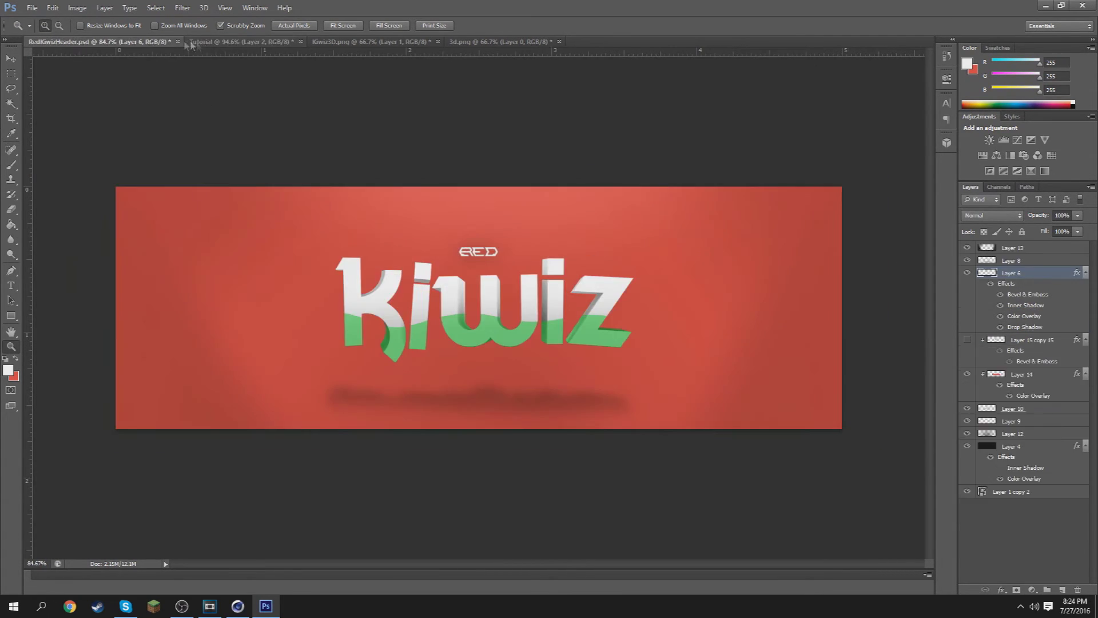
left_click_drag(447, 328, 420, 311)
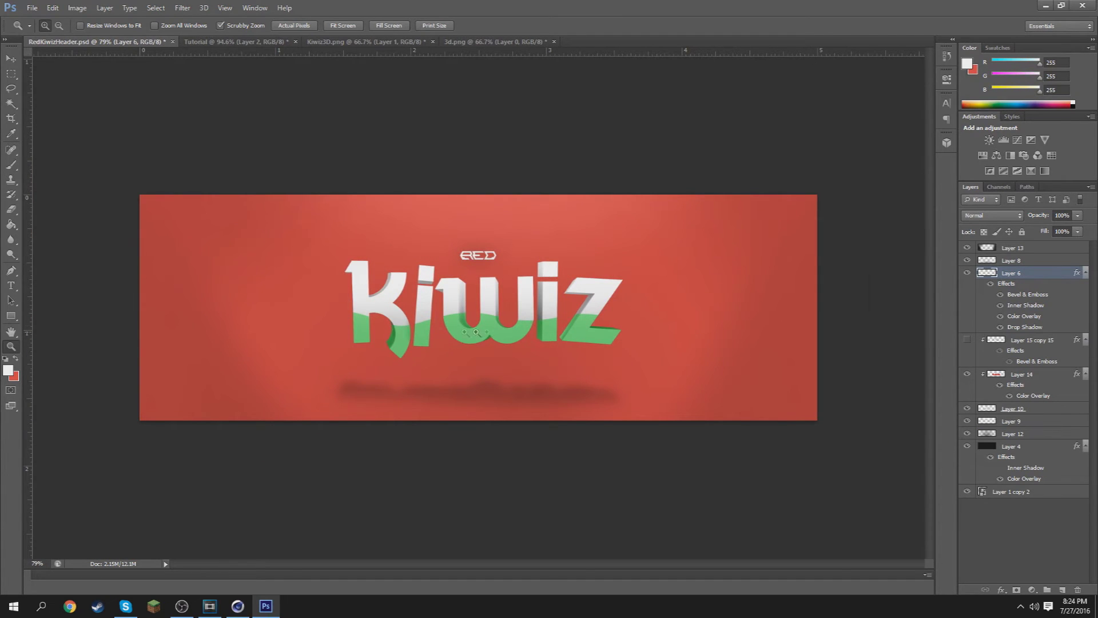
left_click_drag(447, 399, 491, 378)
left_click(230, 41)
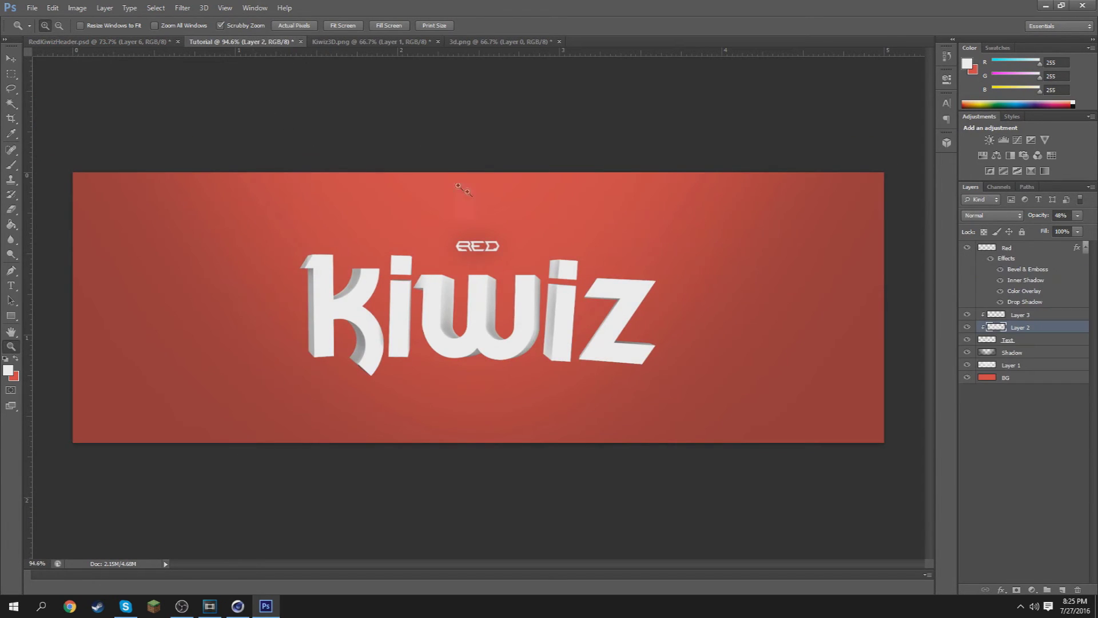
Add a new layer above Layer 3
key("p")
left_click(1021, 315)
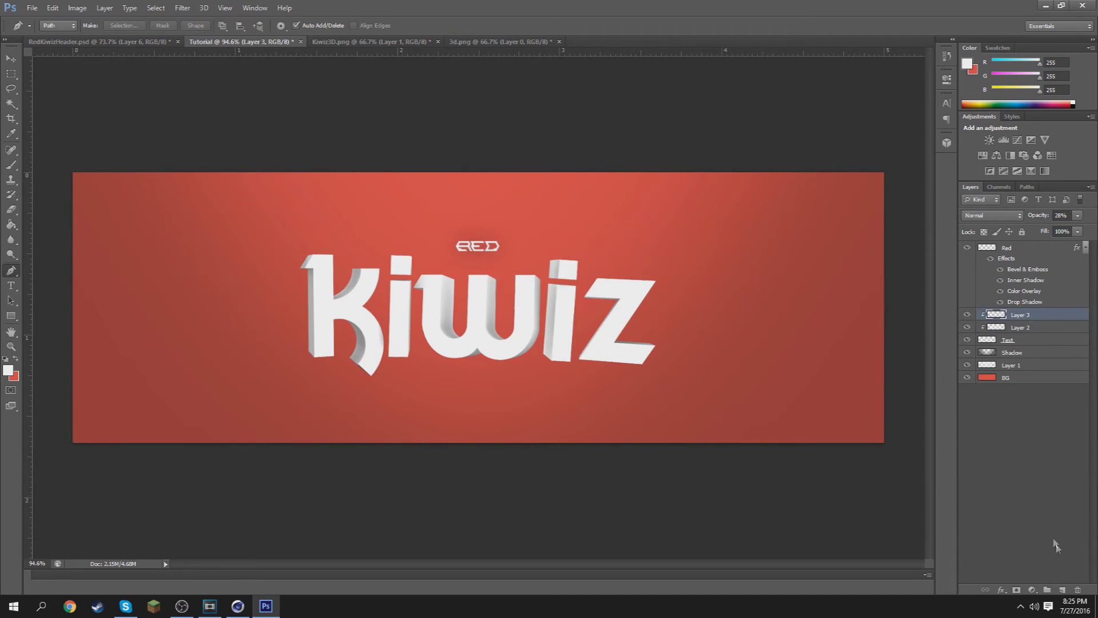
left_click(1062, 589)
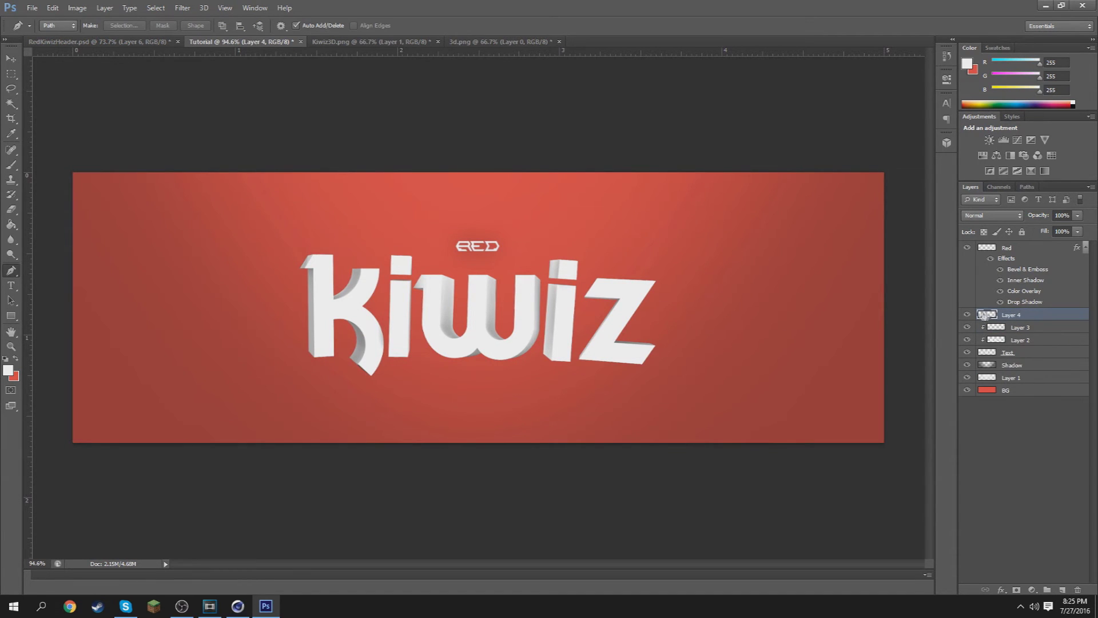
double_click(1012, 315)
key("Return")
left_click(282, 332)
left_click_drag(397, 338, 449, 332)
left_click(525, 338)
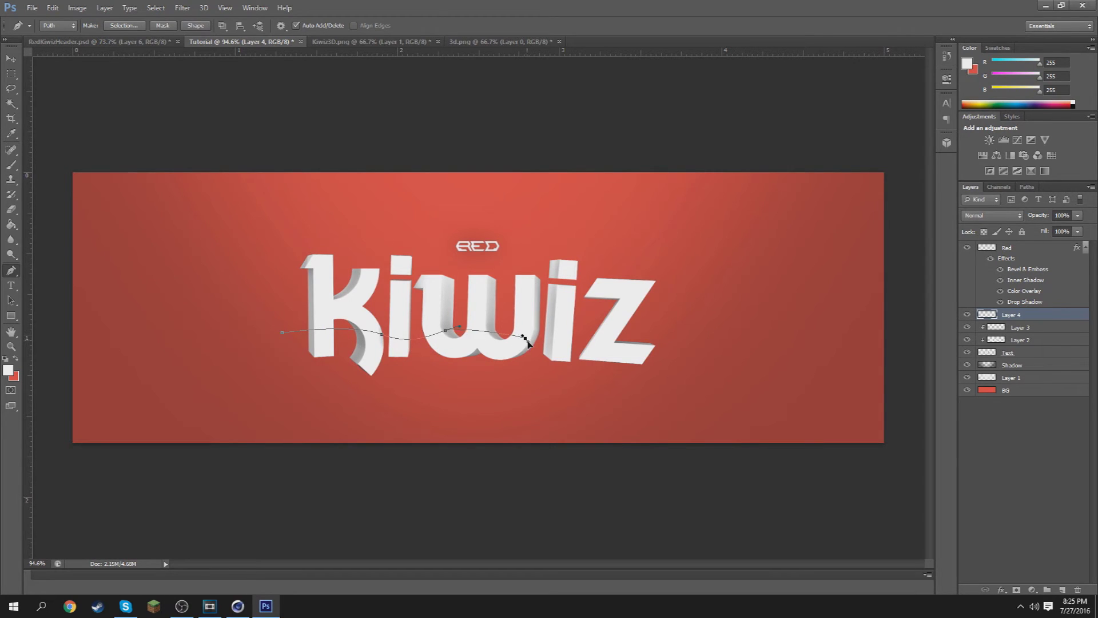
key("ctrl+z")
key("ctrl+alt+z")
left_click(258, 330)
left_click_drag(346, 315, 363, 325)
left_click(442, 330)
left_click(256, 329)
right_click(310, 348)
left_click(370, 376)
key("z")
left_click_drag(410, 331, 496, 312)
key("b")
key("v")
key("z")
mouse_move(467, 326)
left_mouse_down()
mouse_move(458, 325)
mouse_move(473, 314)
mouse_move(429, 321)
mouse_move(481, 330)
left_mouse_up()
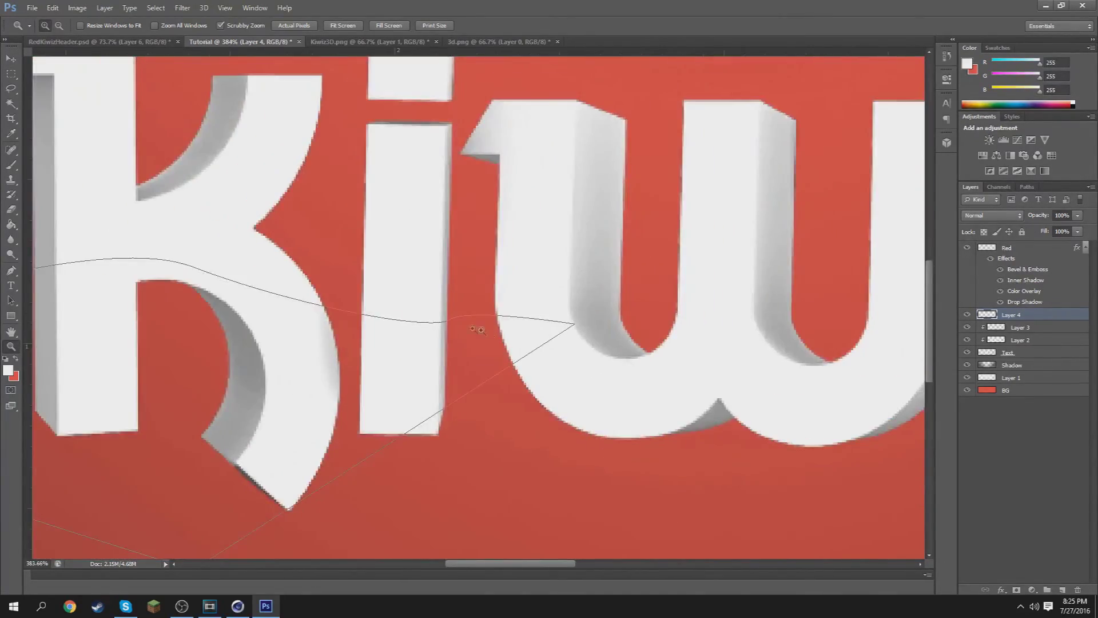
key("ctrl+0")
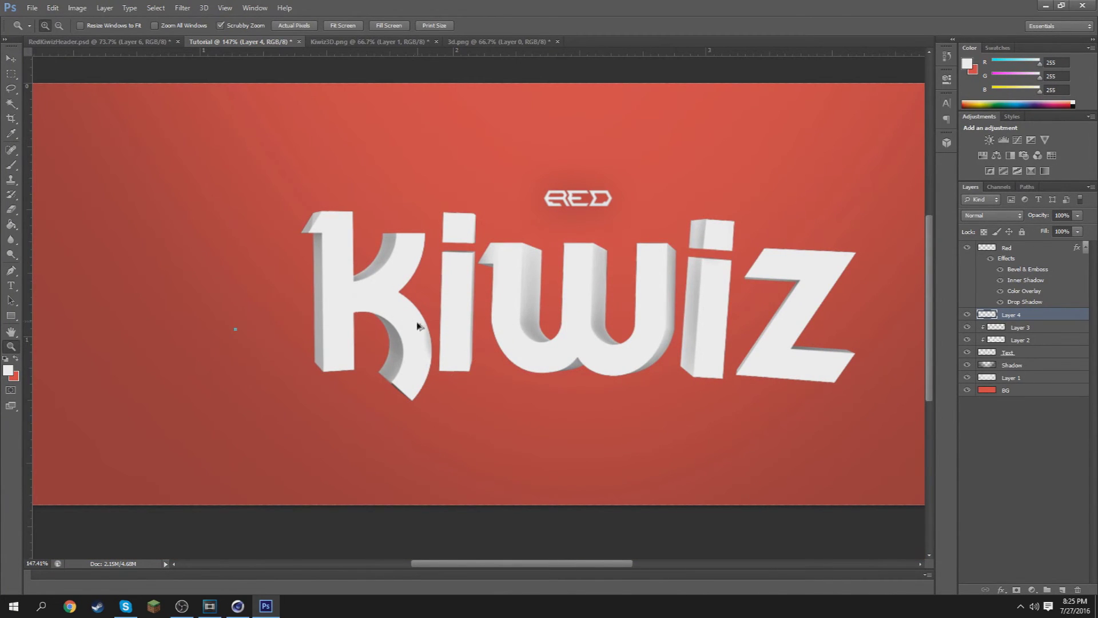
Try several Pen tool curves for a wavy path running from the k across the w
key("p")
left_click_drag(391, 311, 432, 323)
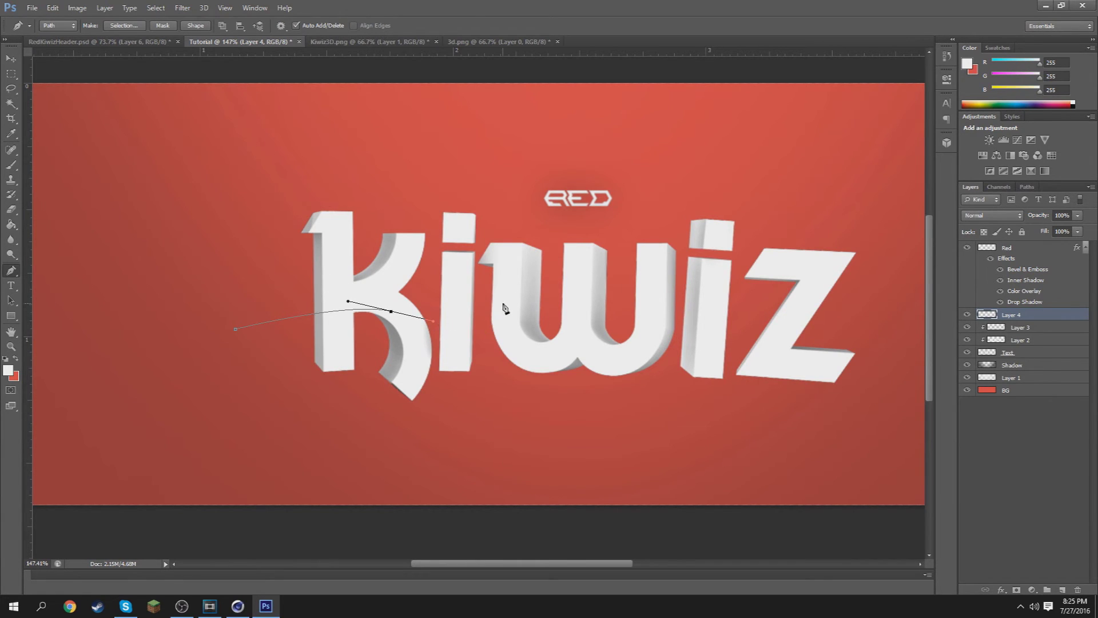
left_click_drag(605, 332, 621, 339)
key("ctrl+alt+z")
key("ctrl+alt+z")
key("ctrl+alt+z")
left_click_drag(394, 322, 416, 316)
key("ctrl+alt+z")
key("ctrl+alt+z")
left_click_drag(419, 322, 442, 314)
left_click_drag(532, 319, 597, 306)
left_click(684, 316)
key("ctrl+alt+z")
key("ctrl+alt+z")
key("ctrl+alt+z")
key("ctrl+alt+z")
Check the green wave in RedKiwizHeader.psd by hiding and showing Layer 14, and return to the Tutorial document
left_click(120, 43)
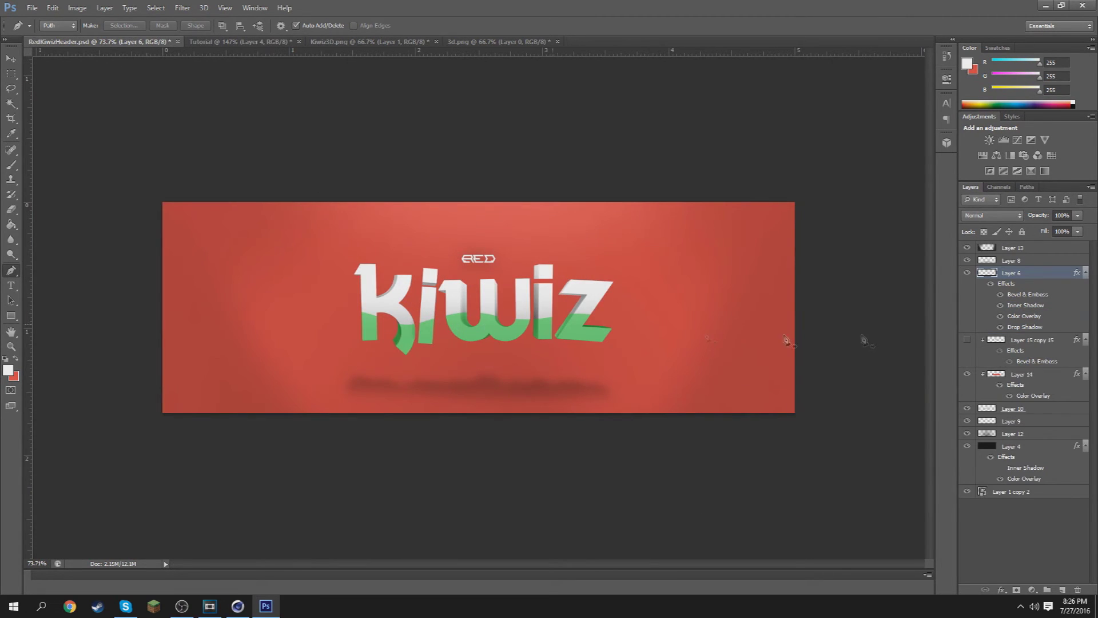
left_click(967, 375)
left_click(967, 375)
left_click(258, 42)
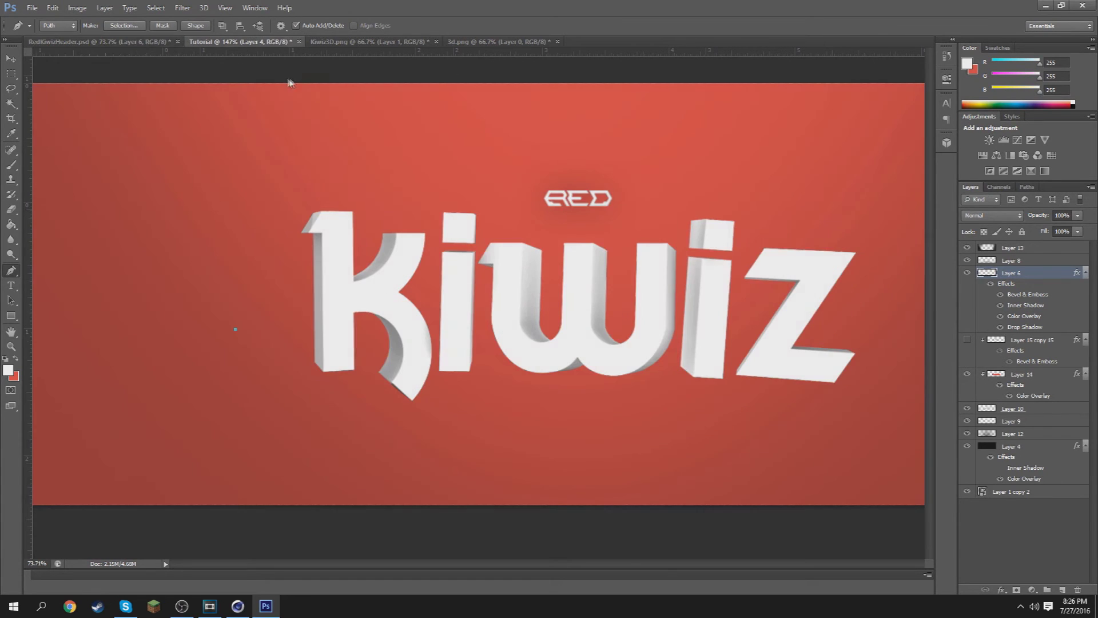
Draw the first curves of the wavy path across the k and first i to the w's first stroke
left_click_drag(403, 323, 460, 336)
left_click(508, 327)
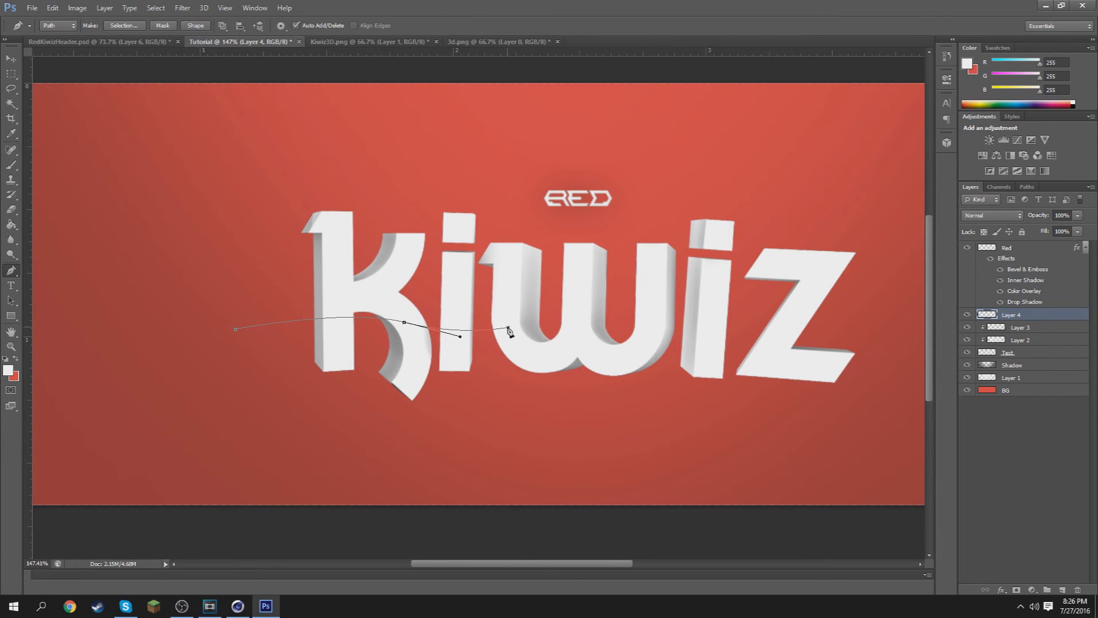
left_click_drag(619, 325, 646, 332)
left_click(707, 316)
left_click(790, 338)
key("ctrl+alt+z")
key("ctrl+alt+z")
left_click_drag(716, 313, 725, 306)
key("ctrl+alt+z")
left_click(734, 311)
left_click_drag(798, 337, 826, 357)
key("ctrl+alt+z")
key("ctrl+alt+z")
left_click(737, 330)
left_click(746, 329, "ctrl")
key("ctrl+alt+z")
key("ctrl+alt+z")
key("ctrl+alt+z")
Continue the wavy path across the w, the second i and the z, ending just beyond the z
left_click_drag(624, 330, 662, 341)
left_click(737, 317)
left_click_drag(743, 335, 741, 333, "ctrl")
left_click_drag(880, 371, 908, 387)
Run the path back beneath the lettering and close it at its starting point beside the k
left_click(845, 422)
left_click_drag(824, 427, 794, 436)
left_click_drag(722, 441, 649, 442)
left_click_drag(587, 439, 360, 425)
left_click_drag(317, 415, 282, 414)
left_click_drag(246, 412, 215, 408)
left_click(235, 331)
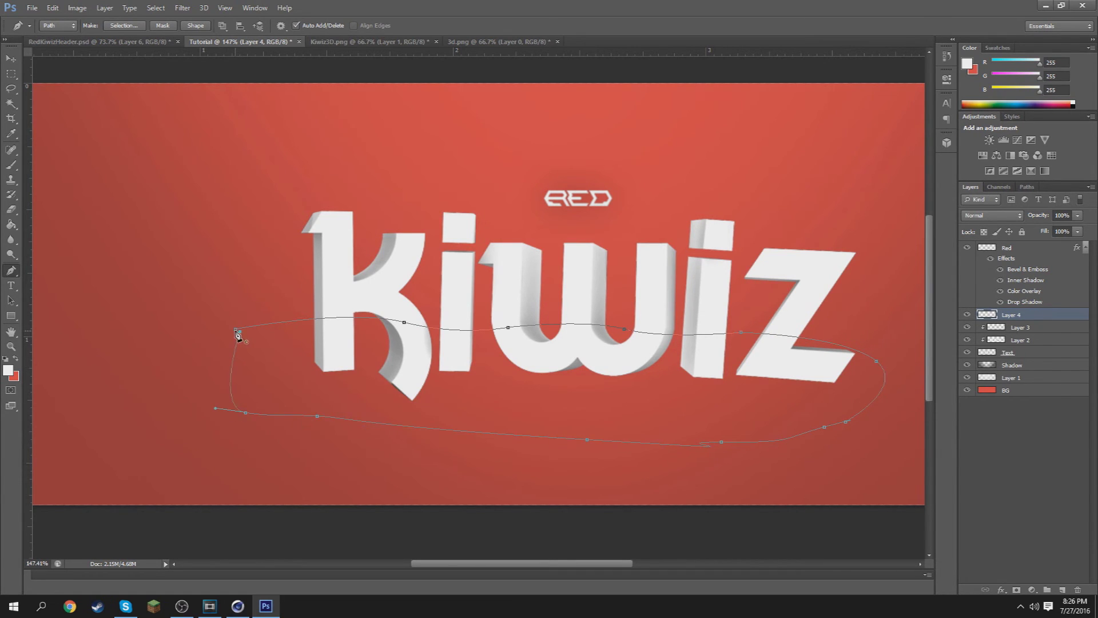
Convert the closed wavy path around the lower lettering into a selection
right_click(365, 383)
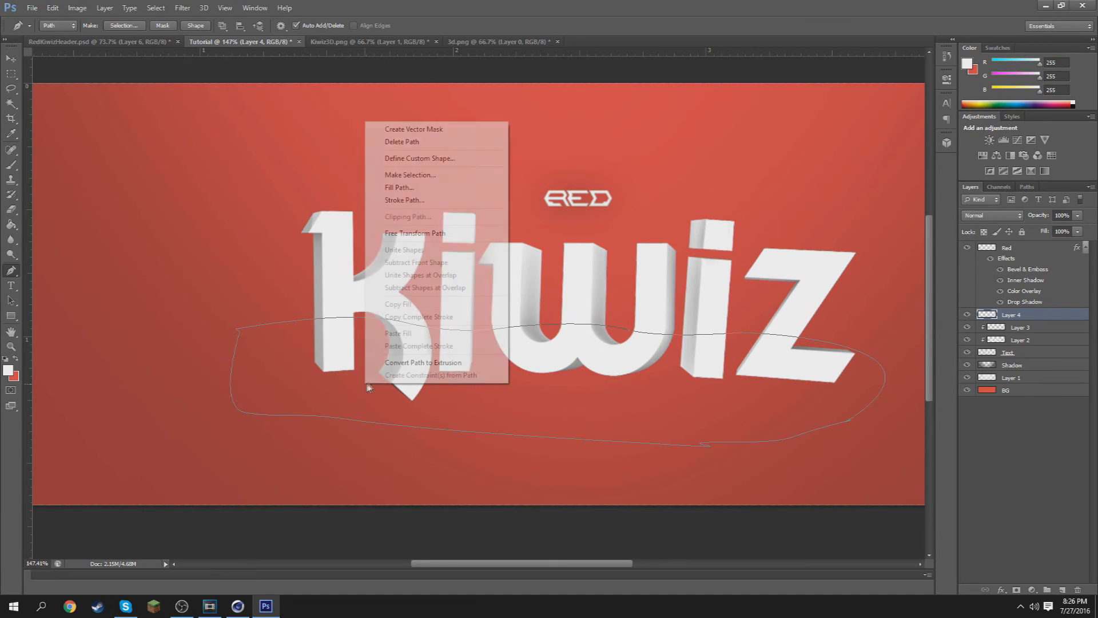
left_click(417, 175)
left_click(612, 181)
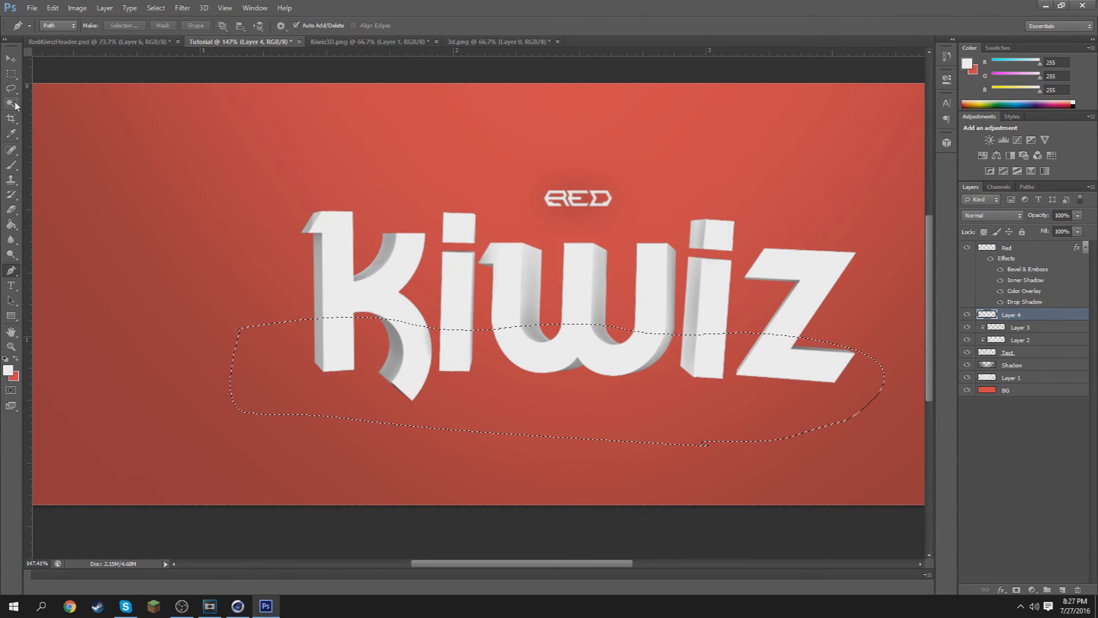
Fill the wavy selection on Layer 4 with the green colour #76e167 at 100% opacity in Normal mode
left_click(9, 77)
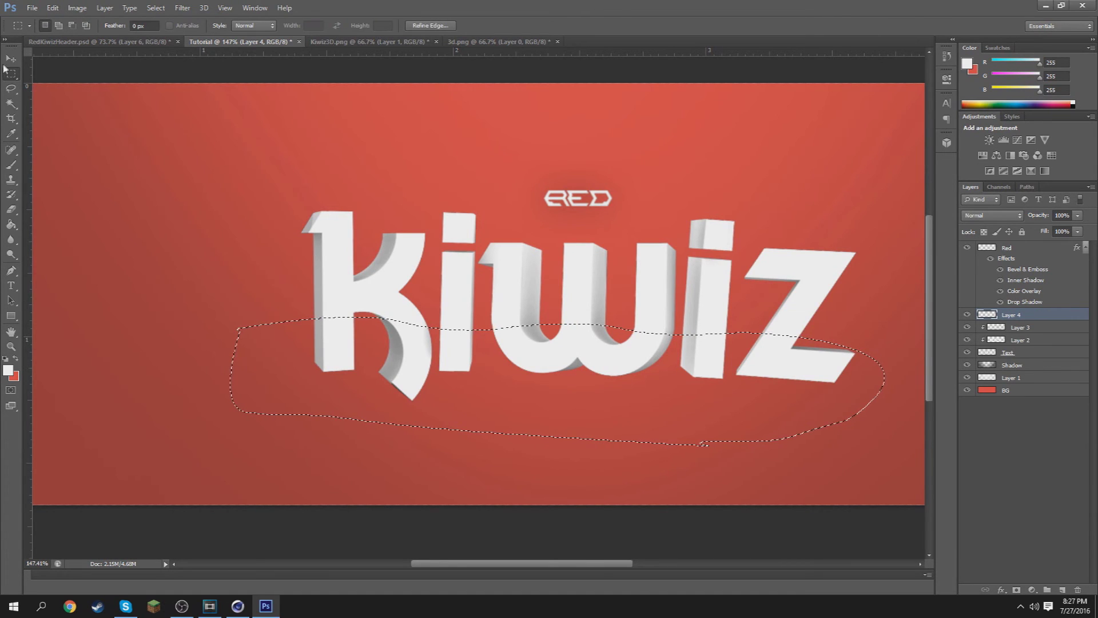
right_click(353, 384)
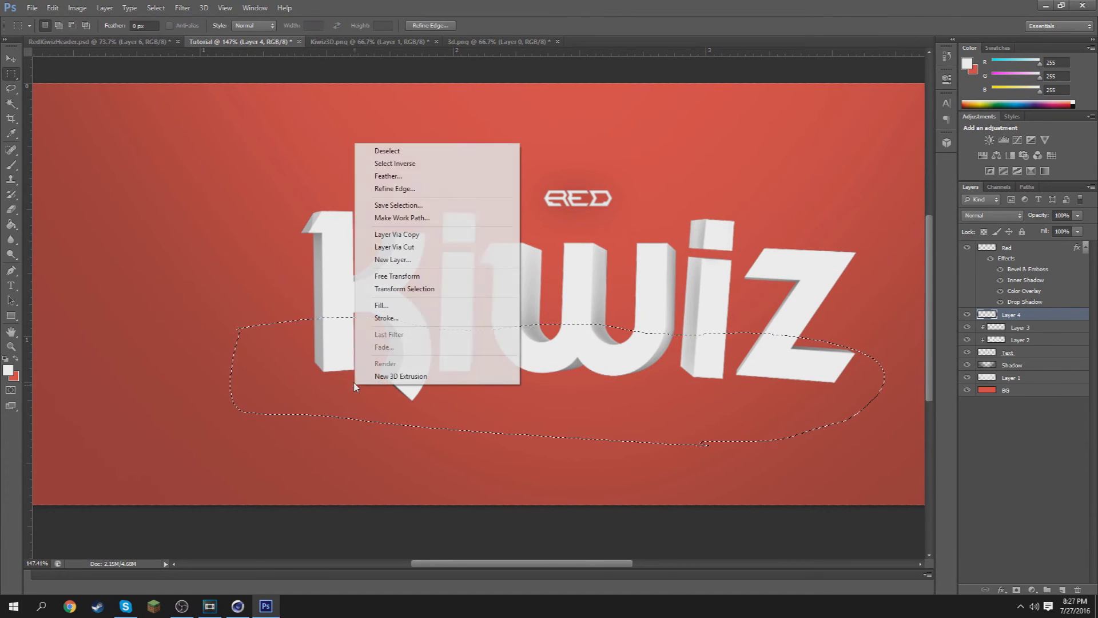
left_click(380, 305)
left_click(675, 215)
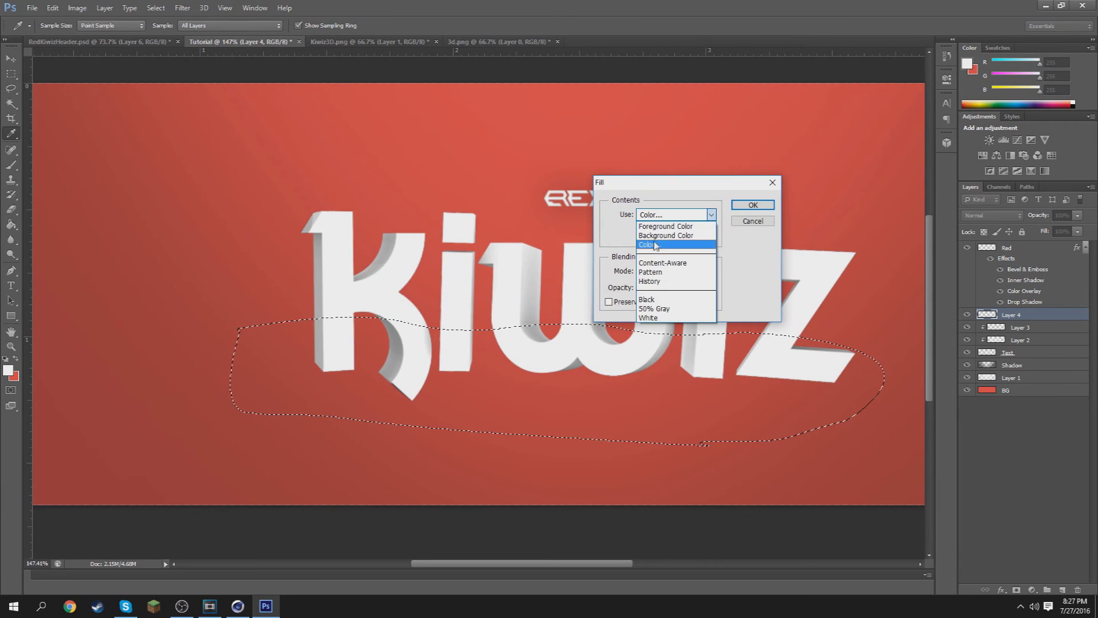
left_click(670, 244)
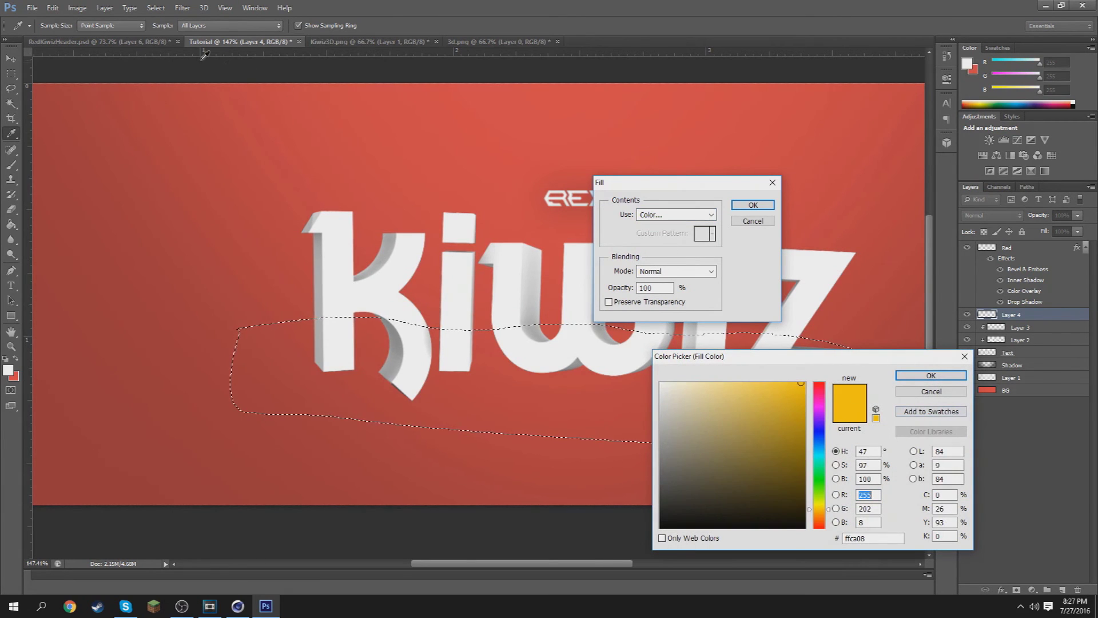
left_click(819, 483)
left_click_drag(785, 404, 739, 398)
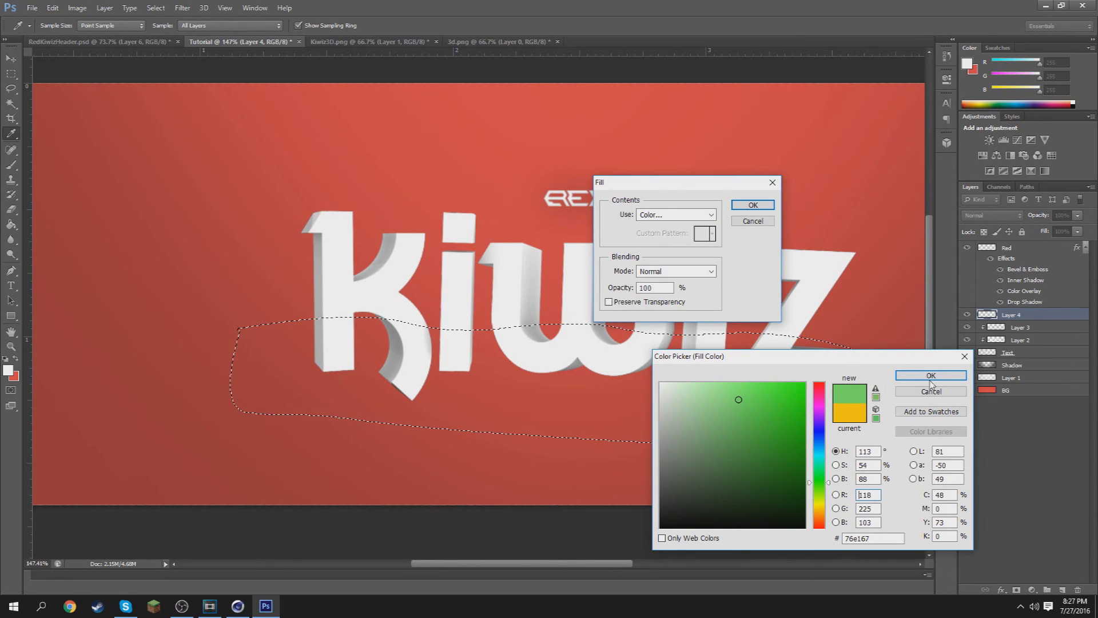
left_click(931, 375)
left_click(753, 205)
Deselect the wave and clip Layer 4 to the kiwiz lettering with a clipping mask
key("m")
right_click(612, 388)
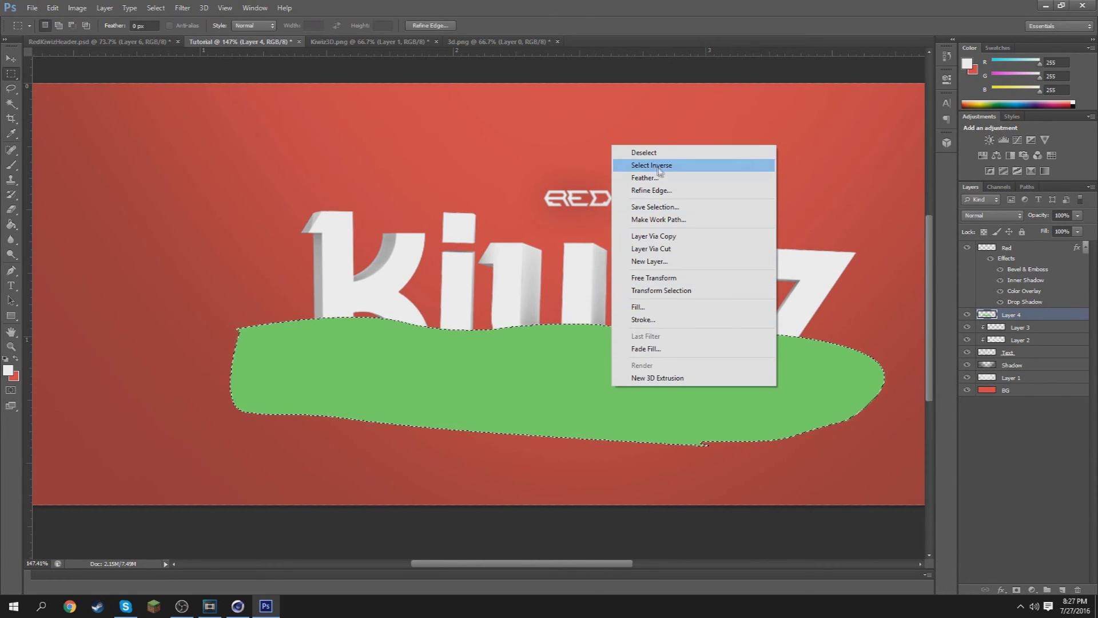
left_click(666, 153)
key("z")
mouse_move(625, 355)
left_mouse_down()
mouse_move(583, 358)
mouse_move(612, 350)
left_mouse_up()
right_click(1044, 318)
left_click(938, 300)
left_click_drag(431, 362, 453, 354)
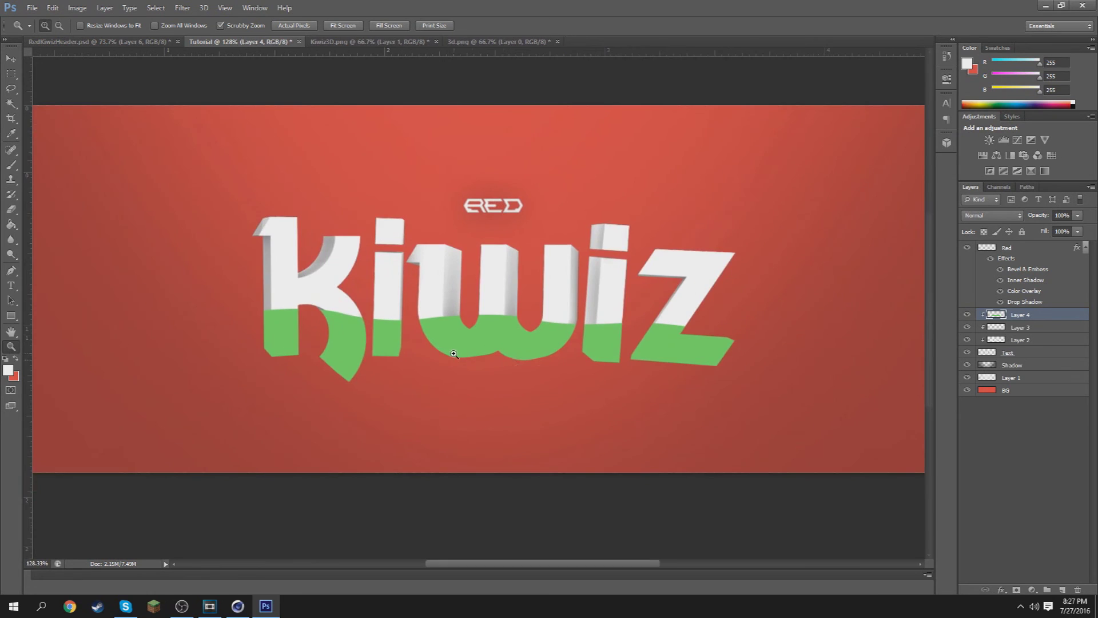
mouse_move(298, 339)
left_mouse_down()
mouse_move(313, 324)
mouse_move(303, 322)
left_mouse_up()
Lower the opacity of the green wave on Layer 4 to 73%
left_click(1075, 231)
left_click(1054, 227)
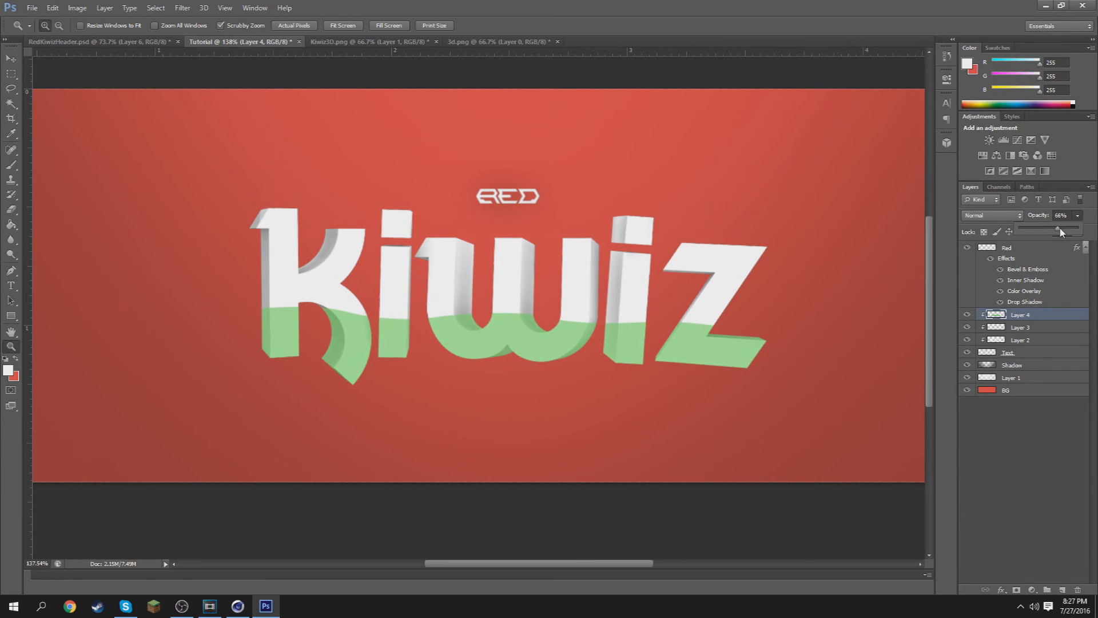
left_click_drag(621, 405, 589, 400)
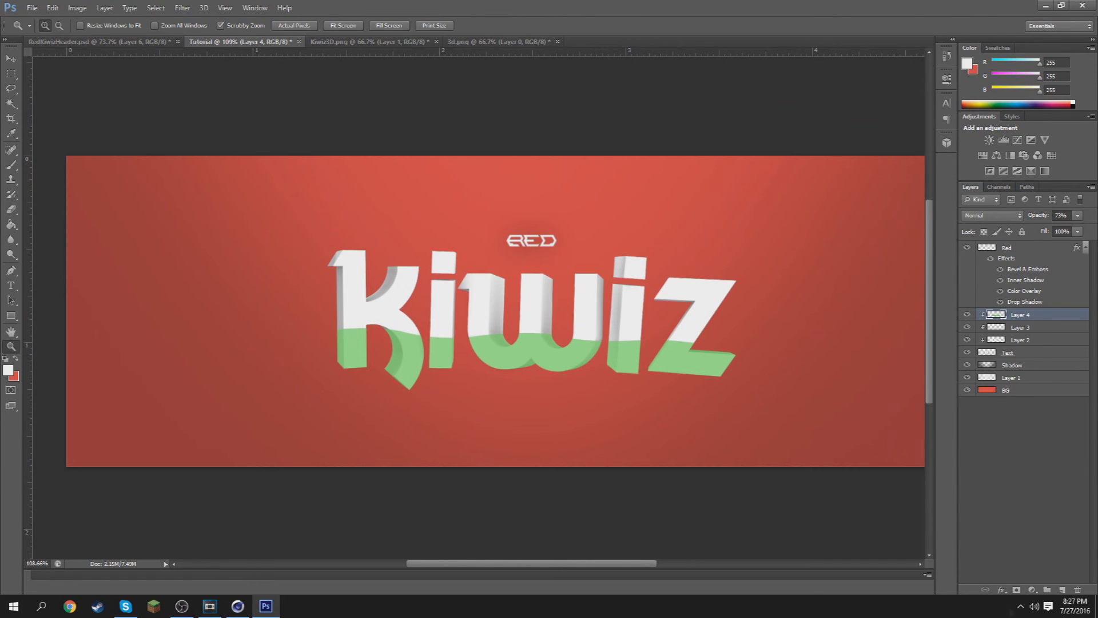
Add a Color Overlay to Layer 4 in green #04ed51 with Normal blend mode
left_click(1002, 589)
left_click(992, 529)
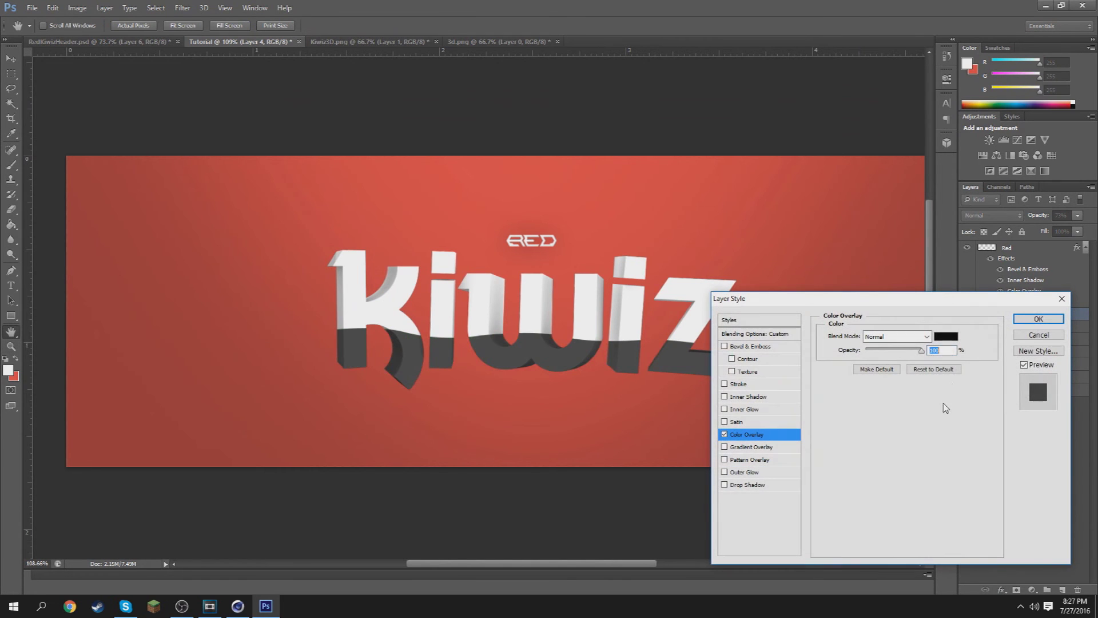
left_click(946, 336)
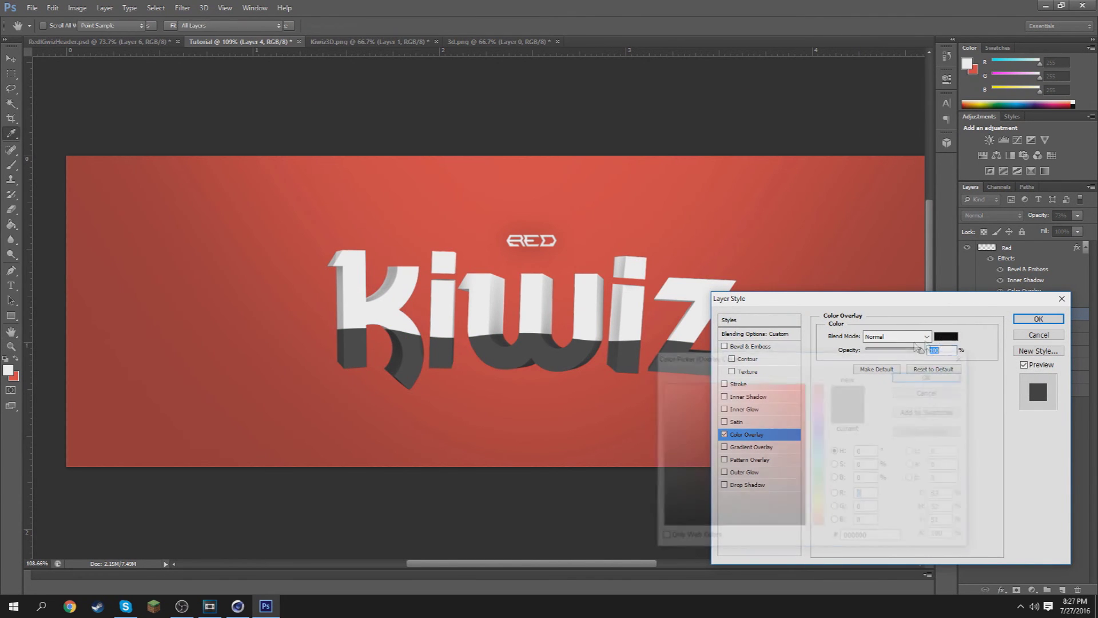
left_click(805, 409)
left_click(816, 420)
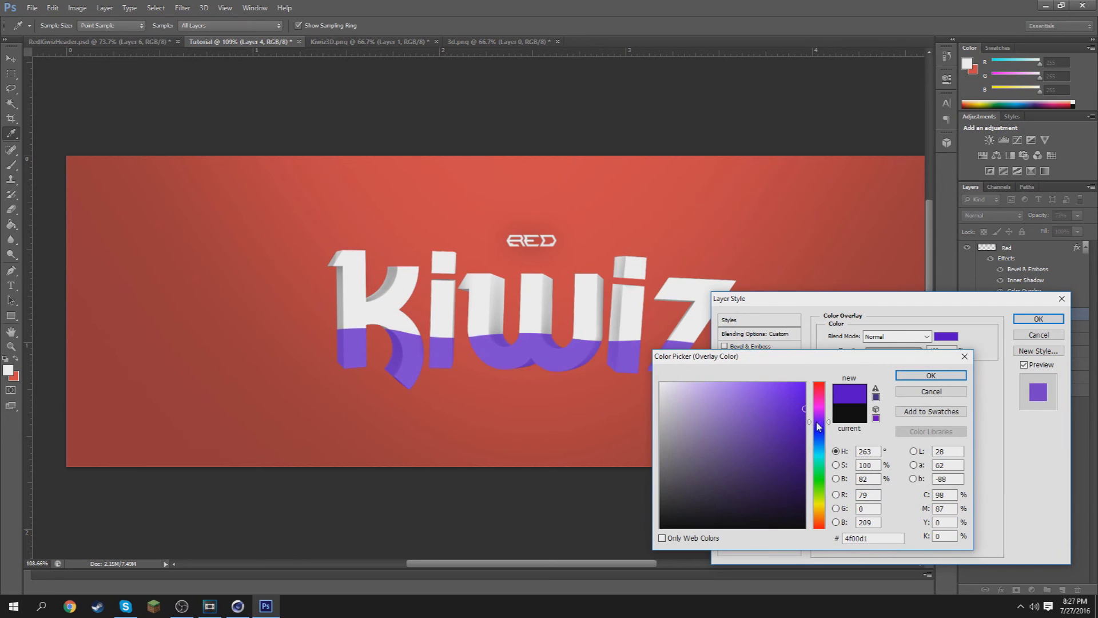
mouse_move(824, 473)
left_mouse_down()
mouse_move(825, 485)
mouse_move(825, 473)
left_mouse_up()
left_click_drag(777, 386, 839, 360)
left_click(802, 393)
left_click_drag(802, 392, 803, 393)
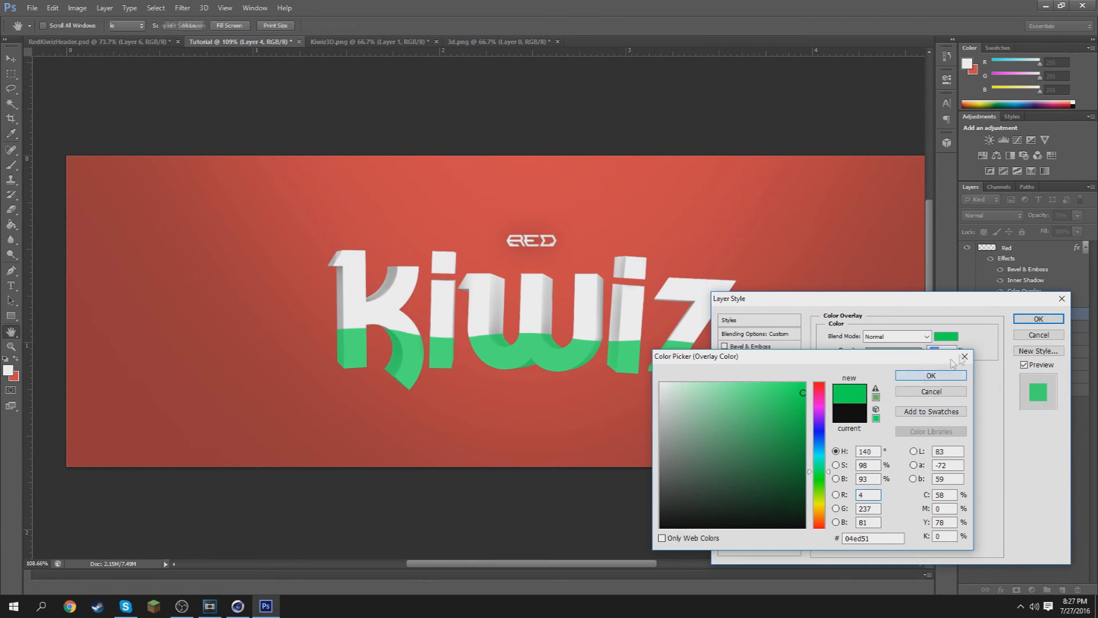
left_click(922, 379)
left_click(1038, 319)
Try a higher opacity and a reduced fill on Layer 4, restore the fill to 100% and set the opacity to 72%
left_click(1078, 215)
left_click_drag(1074, 231, 1090, 232)
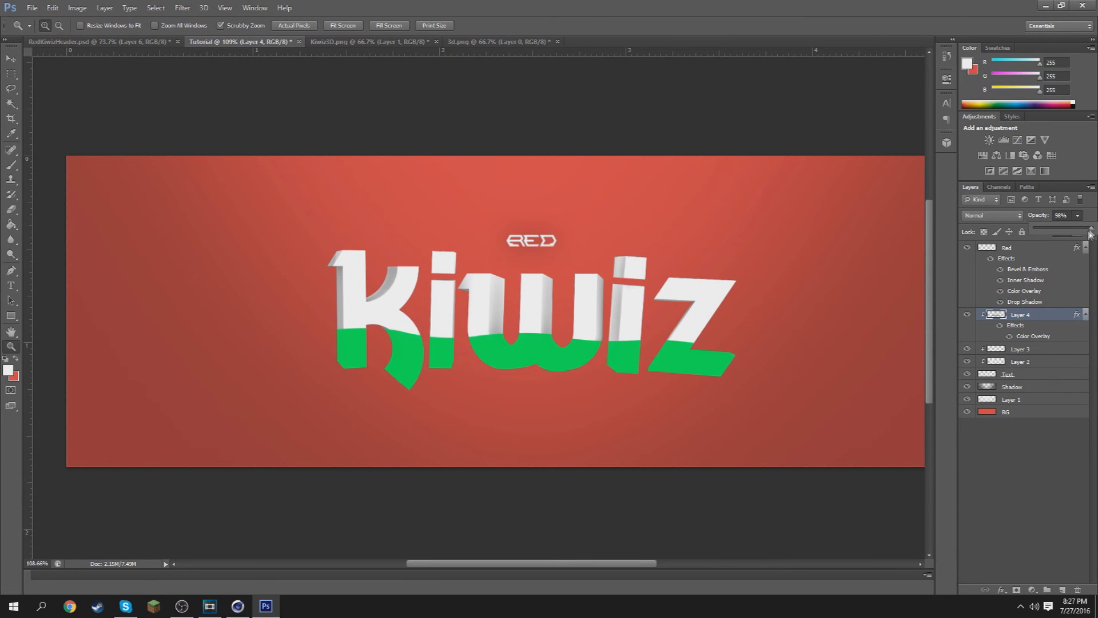
left_click(1077, 231)
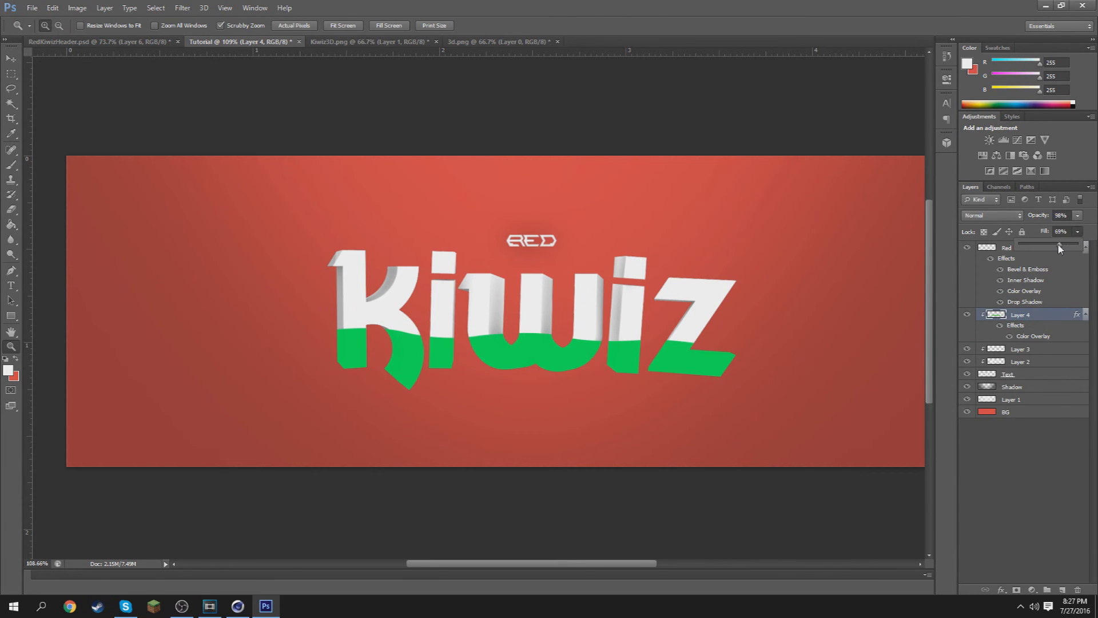
mouse_move(1056, 245)
left_mouse_down()
mouse_move(1024, 243)
mouse_move(1061, 231)
mouse_move(1050, 235)
left_mouse_up()
left_click(1078, 215)
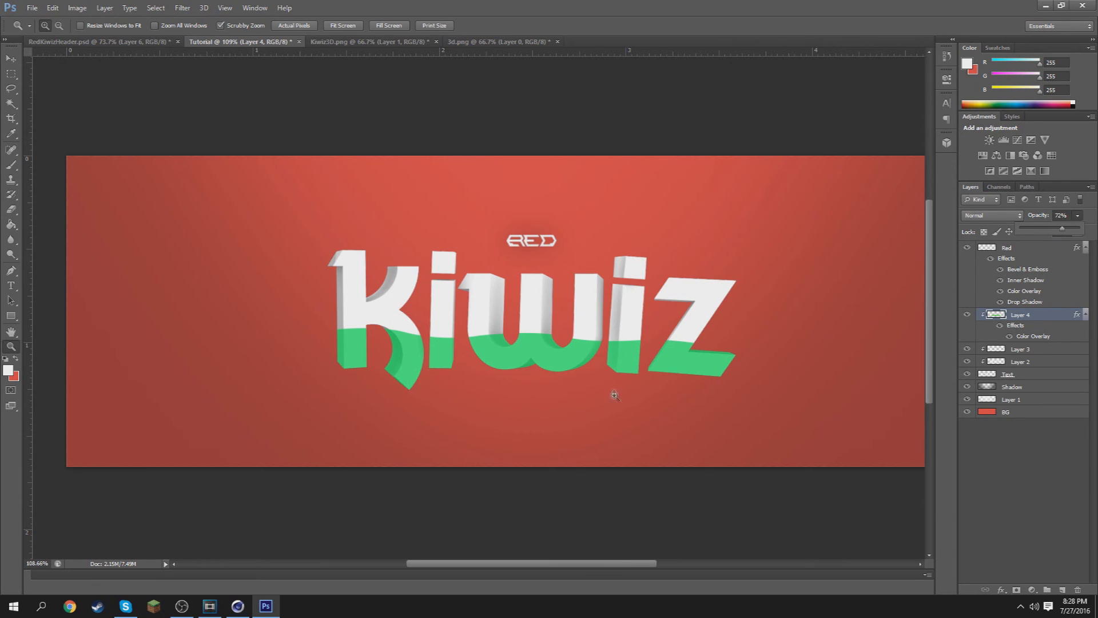
Compare the green wave with the one in RedKiwizHeader.psd up close, and return to the whole Tutorial header
left_click(100, 42)
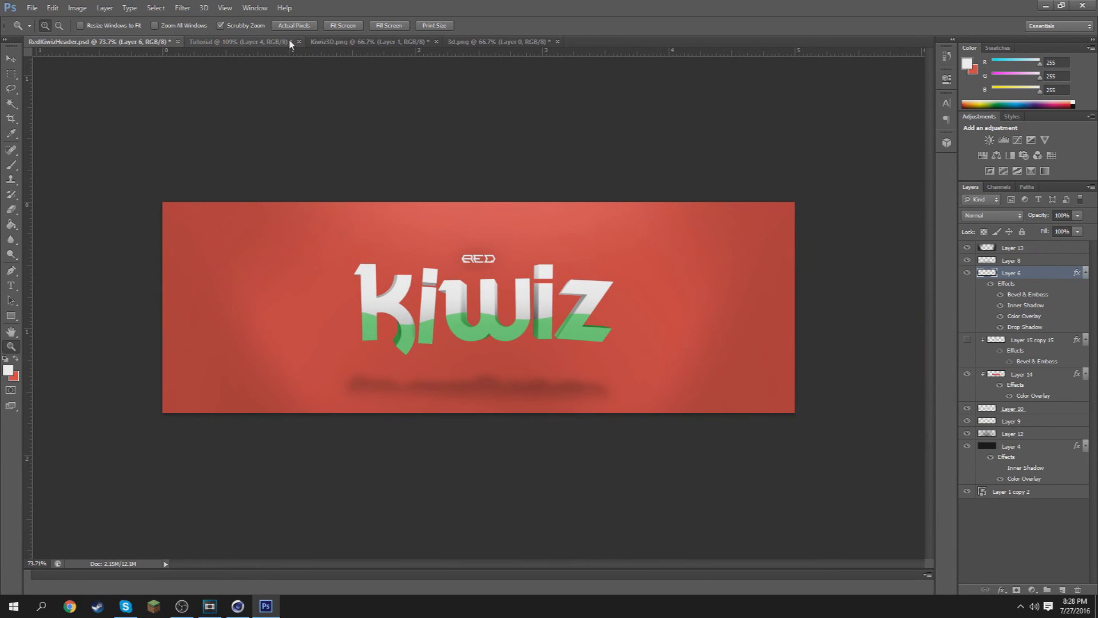
left_click_drag(447, 354, 567, 355)
left_click_drag(279, 204, 148, 186)
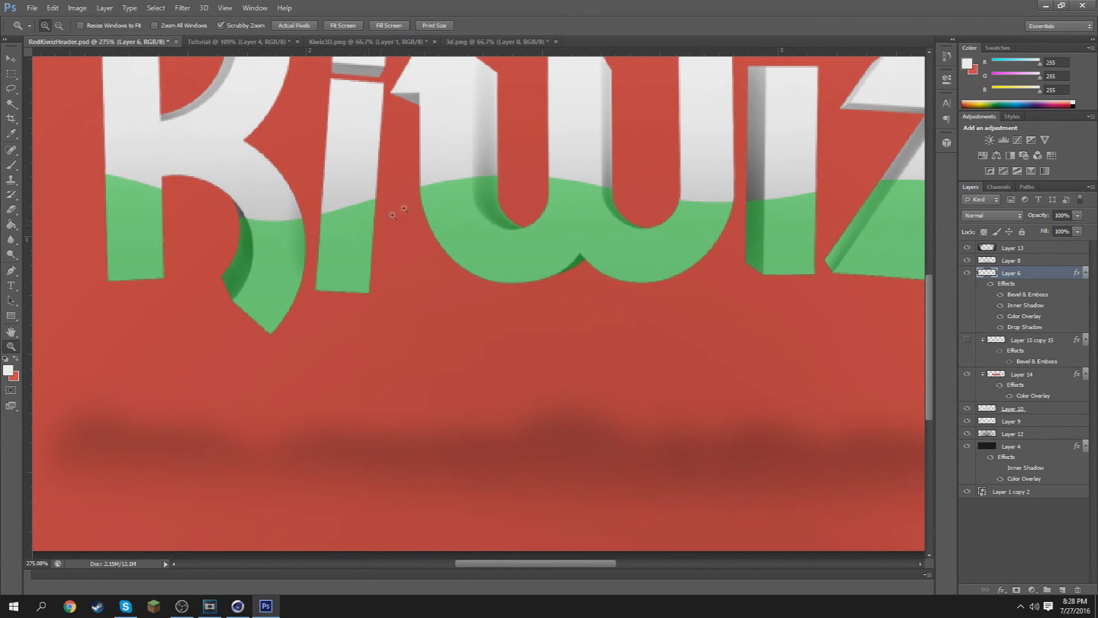
left_click(229, 43)
left_click_drag(430, 315, 433, 328)
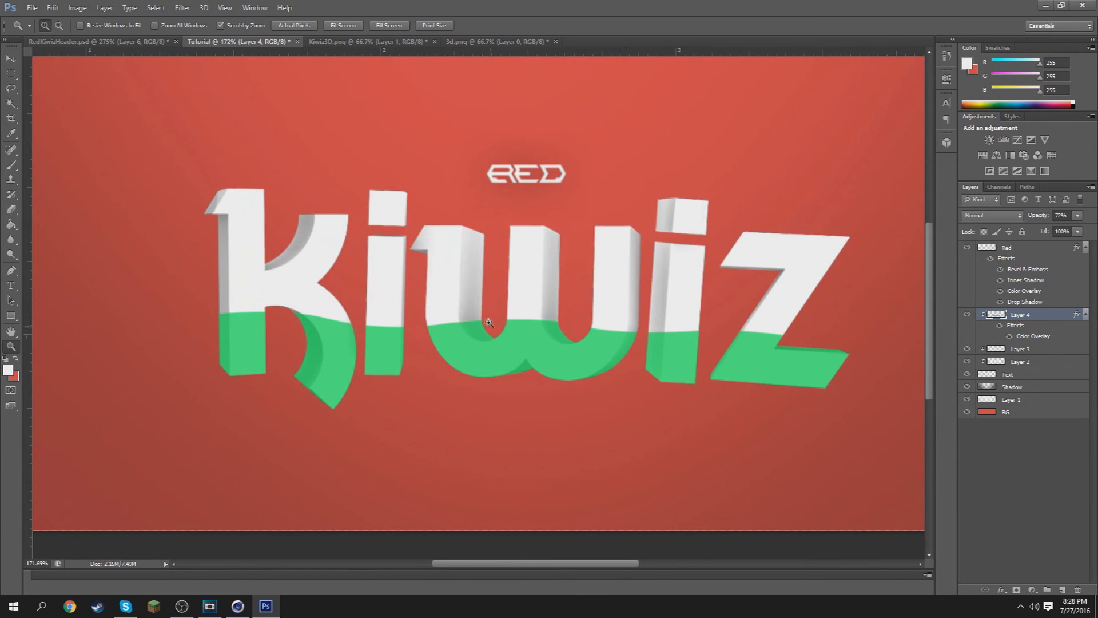
key("ctrl+0")
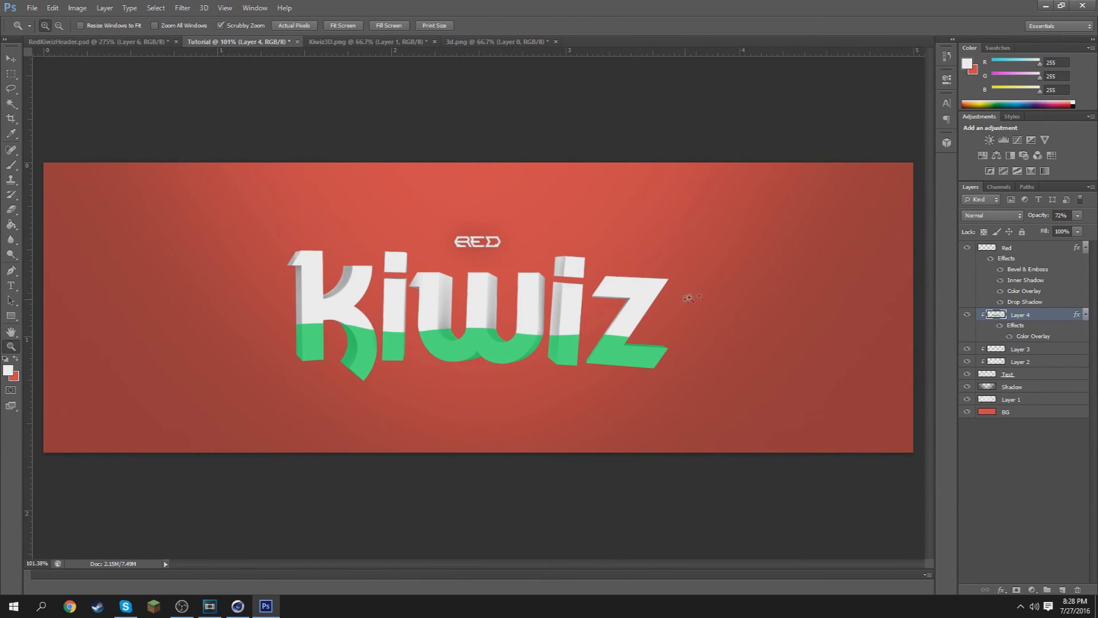
Examine Layer 8 and Layer 15 copy 15 in RedKiwizHeader.psd by toggling their visibility, and compare the design with the Tutorial document
left_click(117, 43)
key("v")
left_click(968, 261)
left_click(969, 260)
left_click(966, 340)
left_click(967, 341)
left_click(968, 341)
key("z")
left_click_drag(399, 232, 321, 252)
left_click_drag(386, 265, 443, 258)
left_click_drag(488, 296, 510, 294)
left_click(231, 43)
left_click(149, 44)
left_click(240, 44)
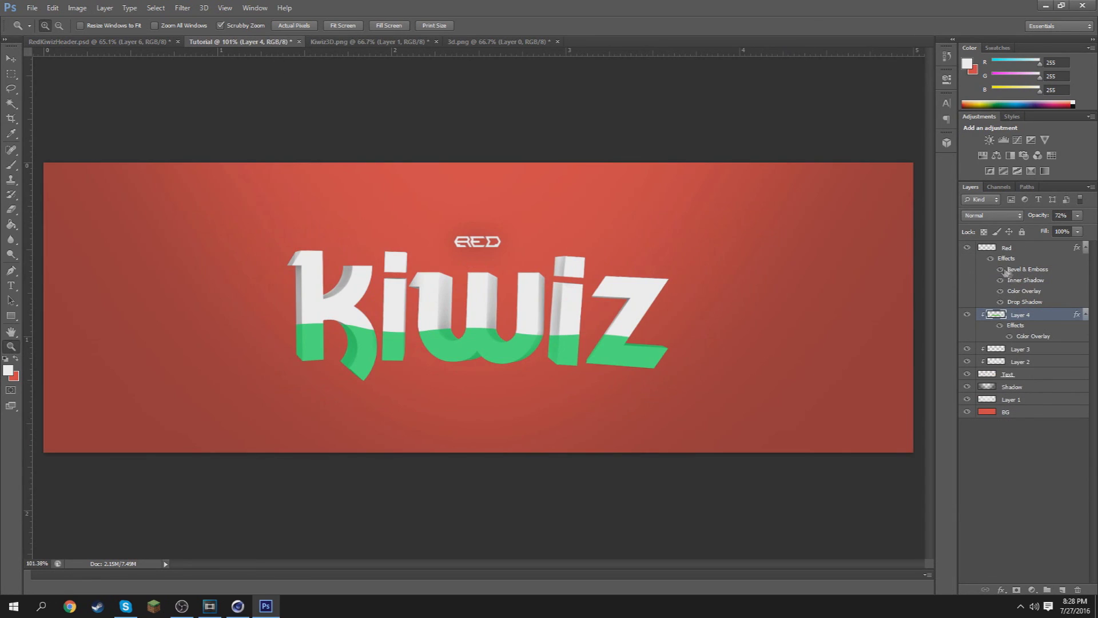
Toggle Layers 9, 10, 12, 6 and 8 in RedKiwizHeader.psd to find the shadow beneath the lettering, and return to the Tutorial document
left_click(165, 43)
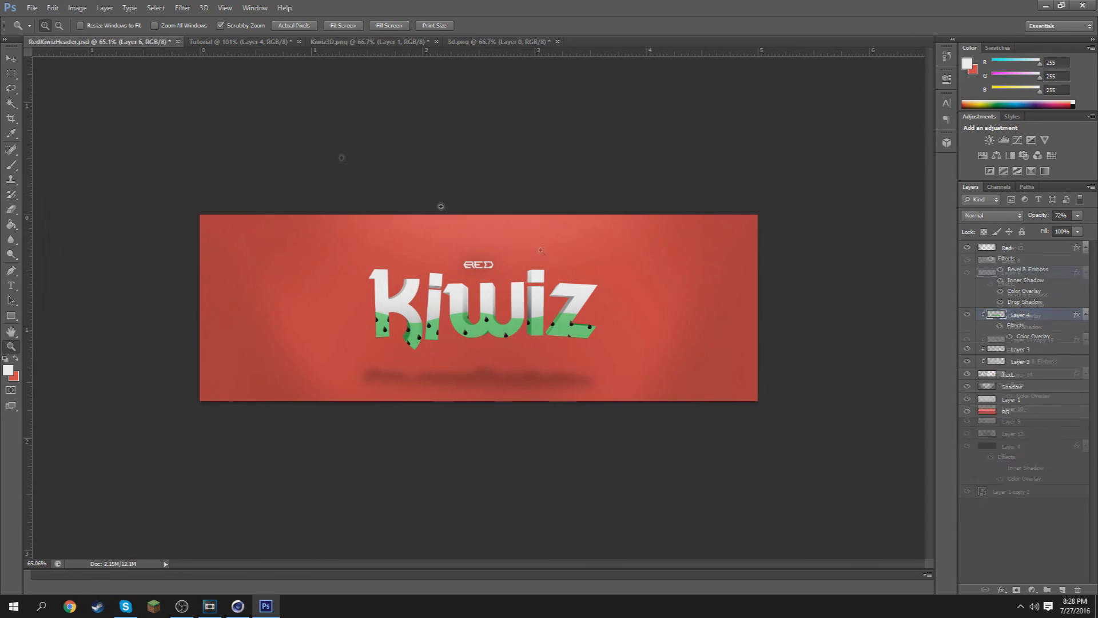
left_click(967, 423)
left_click(966, 419)
left_click(967, 408)
left_click(967, 407)
left_click(967, 434)
left_click(966, 434)
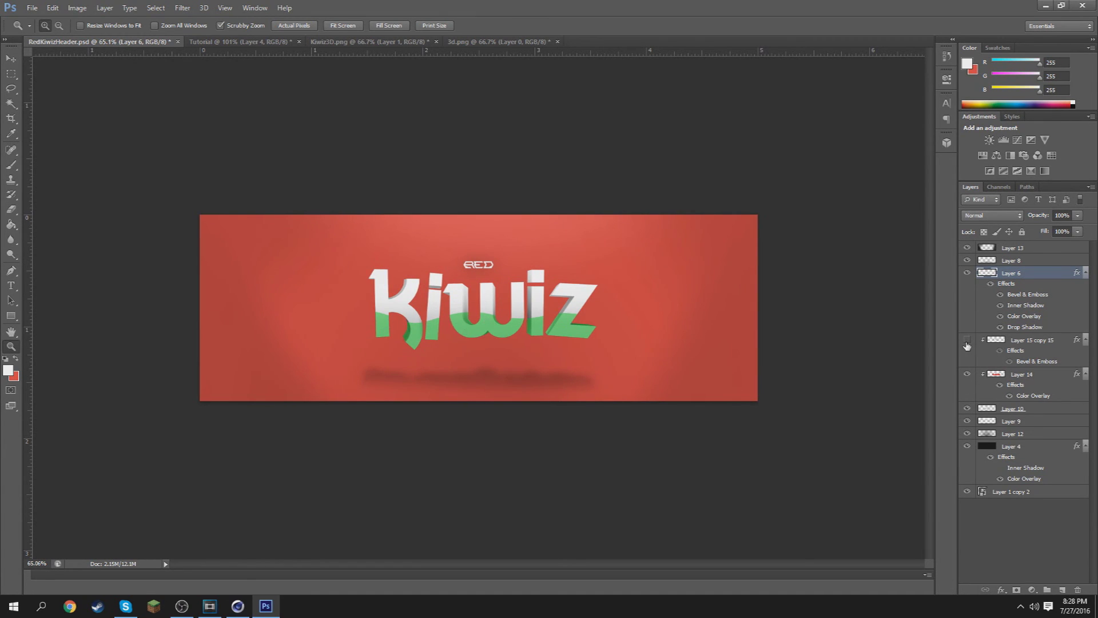
left_click(969, 272)
left_click(968, 272)
left_click(966, 259)
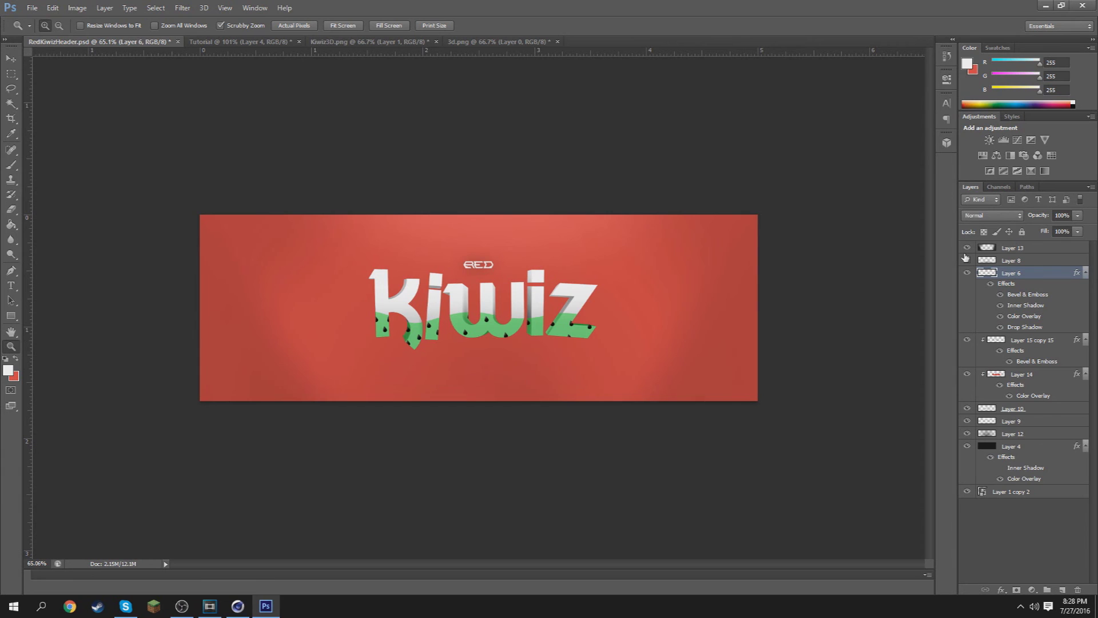
left_click(966, 259)
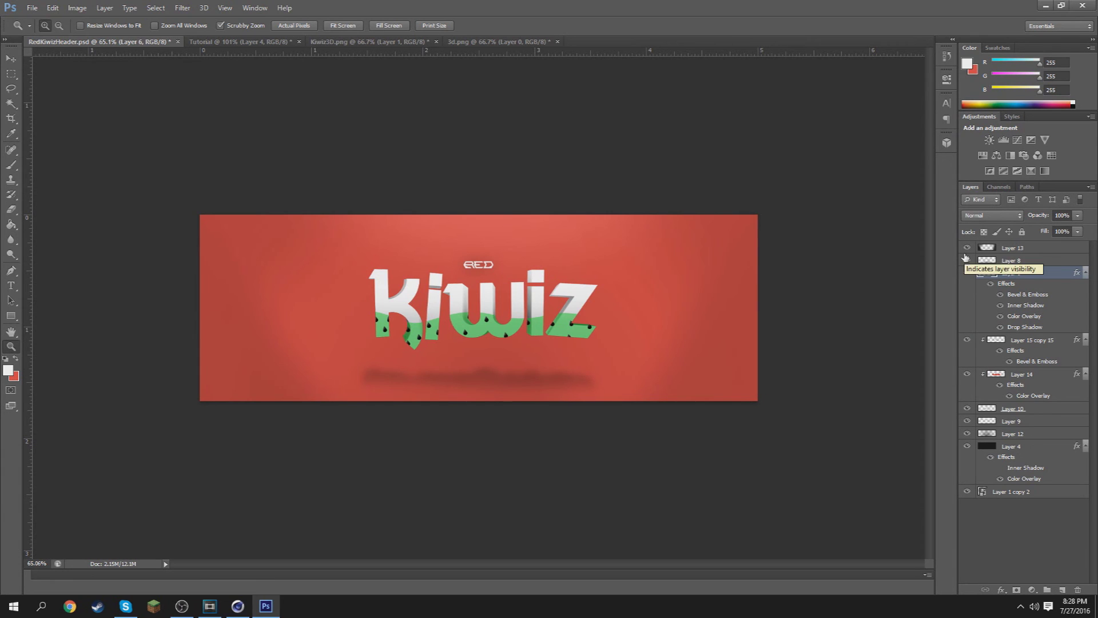
left_click(252, 41)
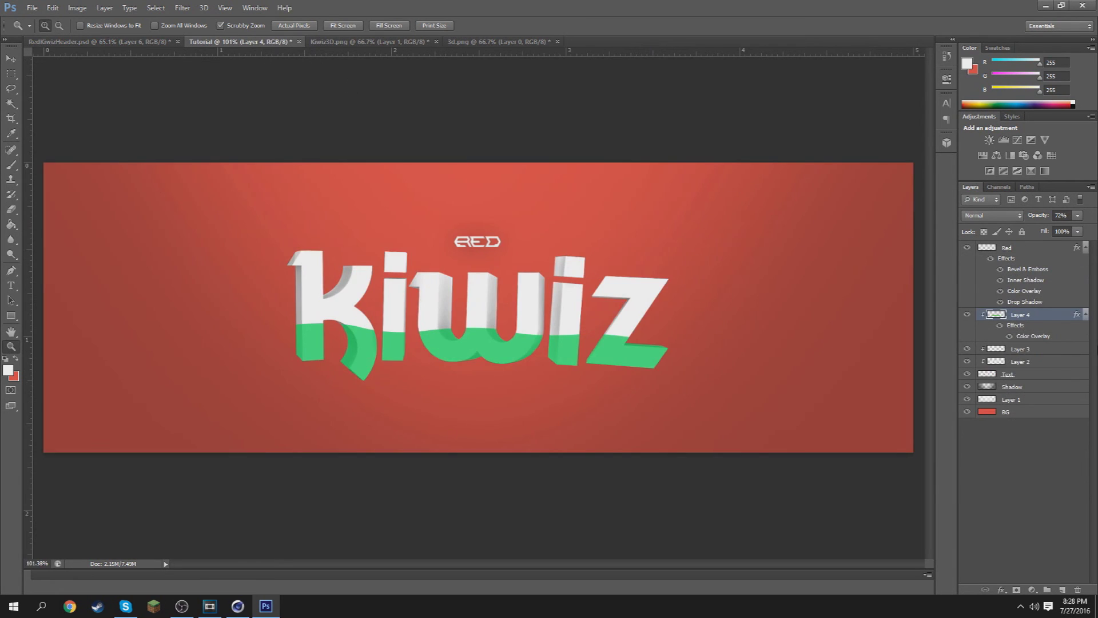
Duplicate the Text layer and place the copy directly below the original lettering
left_click(1007, 264)
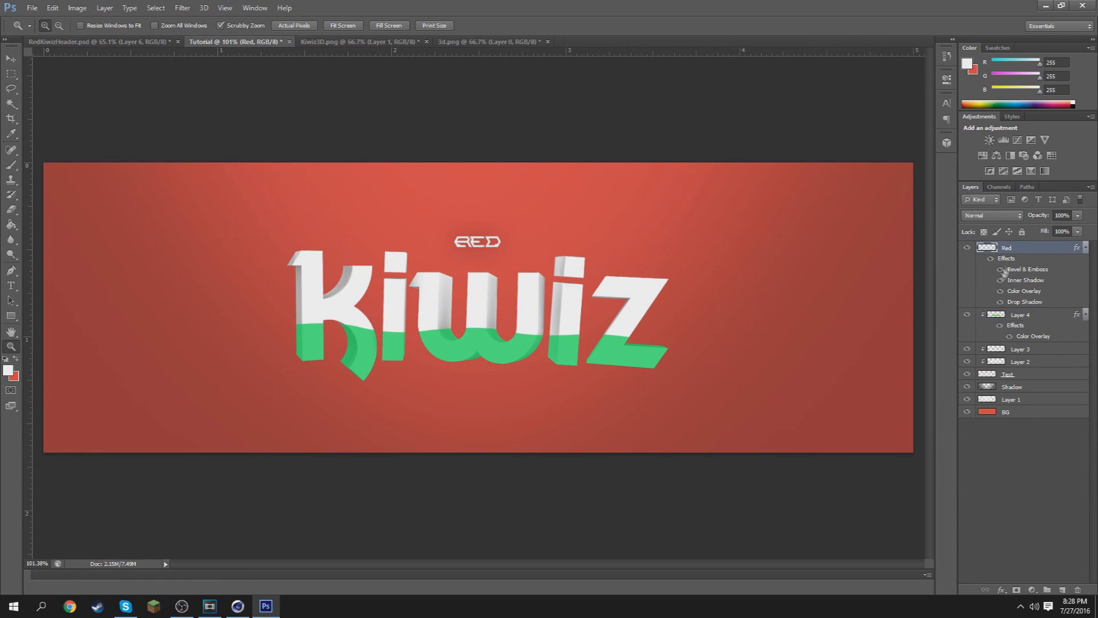
left_click(1021, 316)
left_click(1020, 361)
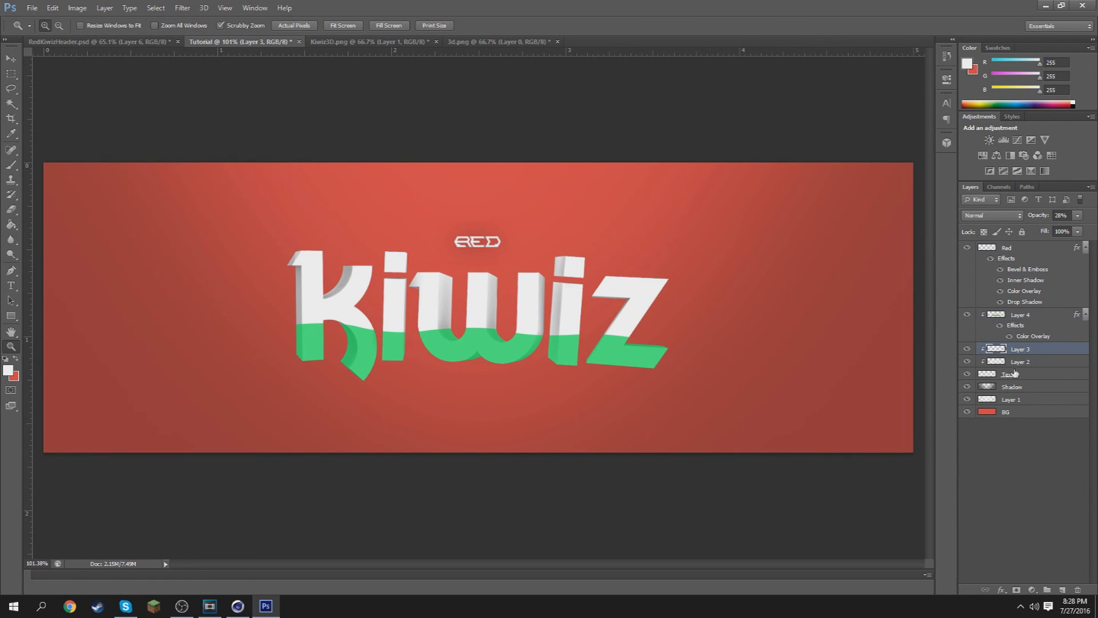
left_click(1008, 374)
key("v")
left_click_drag(523, 328, 514, 448)
Transform the Text copy so it is flipped both horizontally and vertically beneath the lettering
key("ctrl+t")
right_click(527, 442)
left_click(719, 471)
left_click_drag(736, 503, 195, 367)
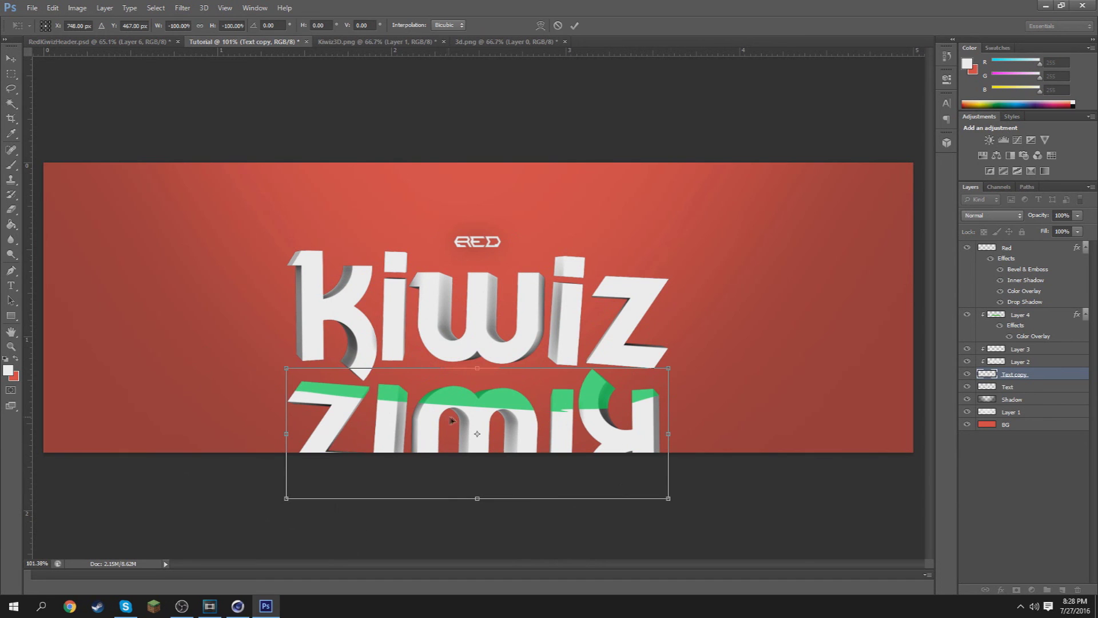
left_click(574, 25)
Inspect the blurred shadow beneath the lettering in RedKiwizHeader.psd up close, and return to the Tutorial document
left_click(100, 42)
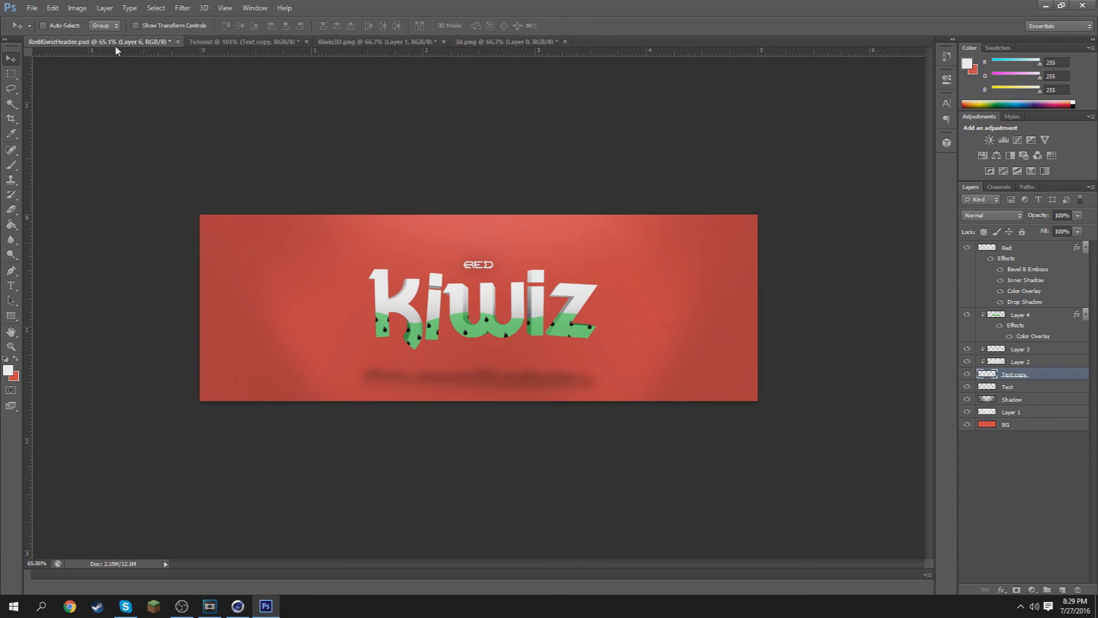
key("z")
left_click(440, 371)
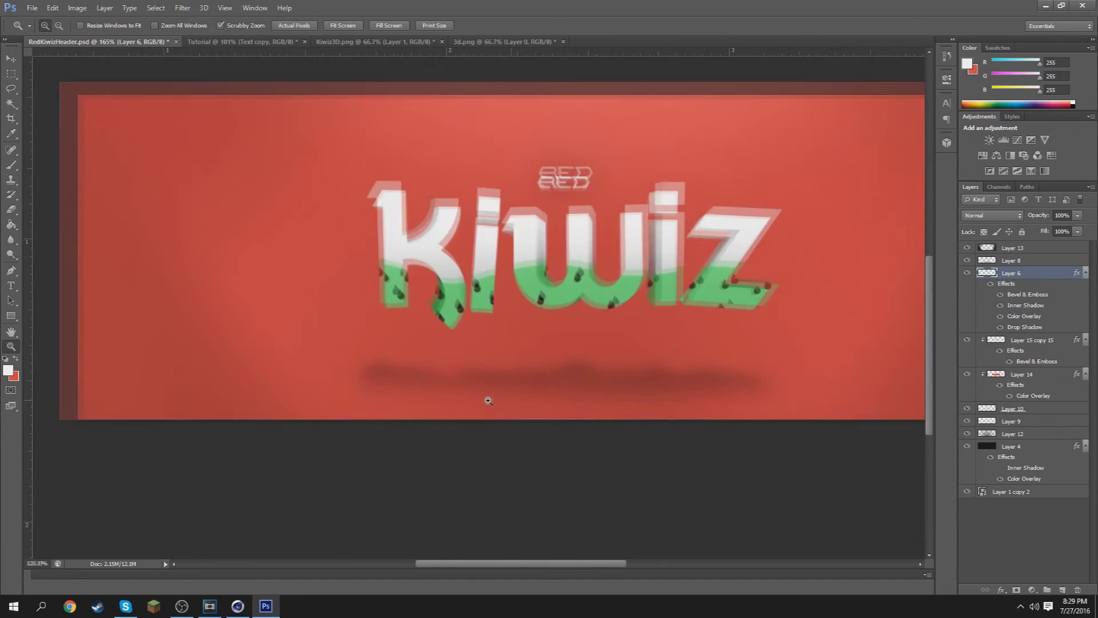
right_click(484, 389)
left_click(518, 394)
left_click(251, 41)
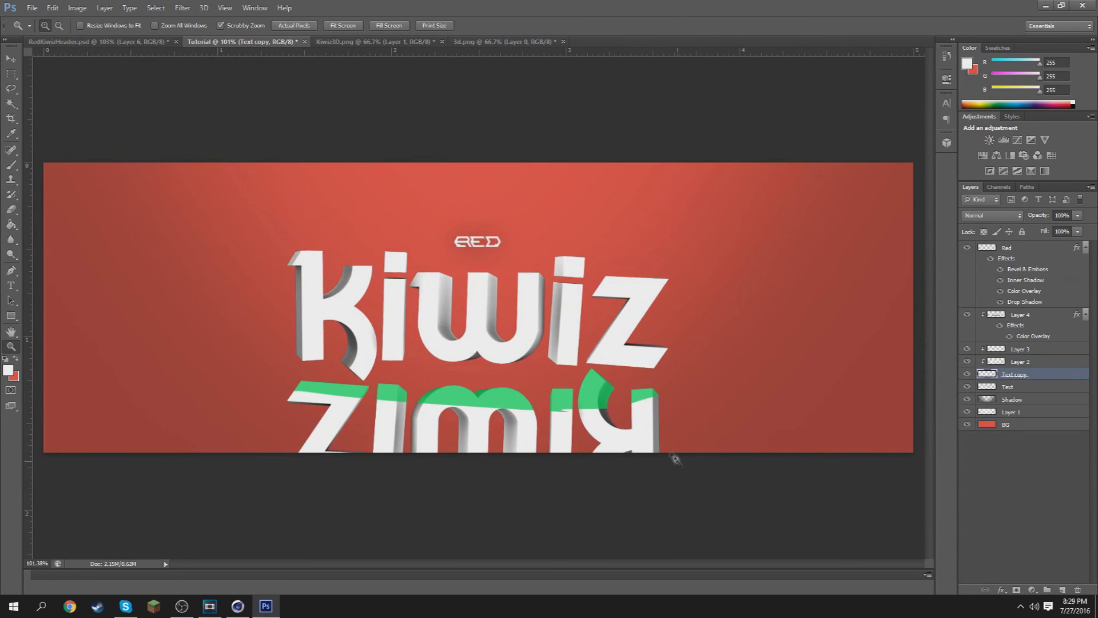
key("v")
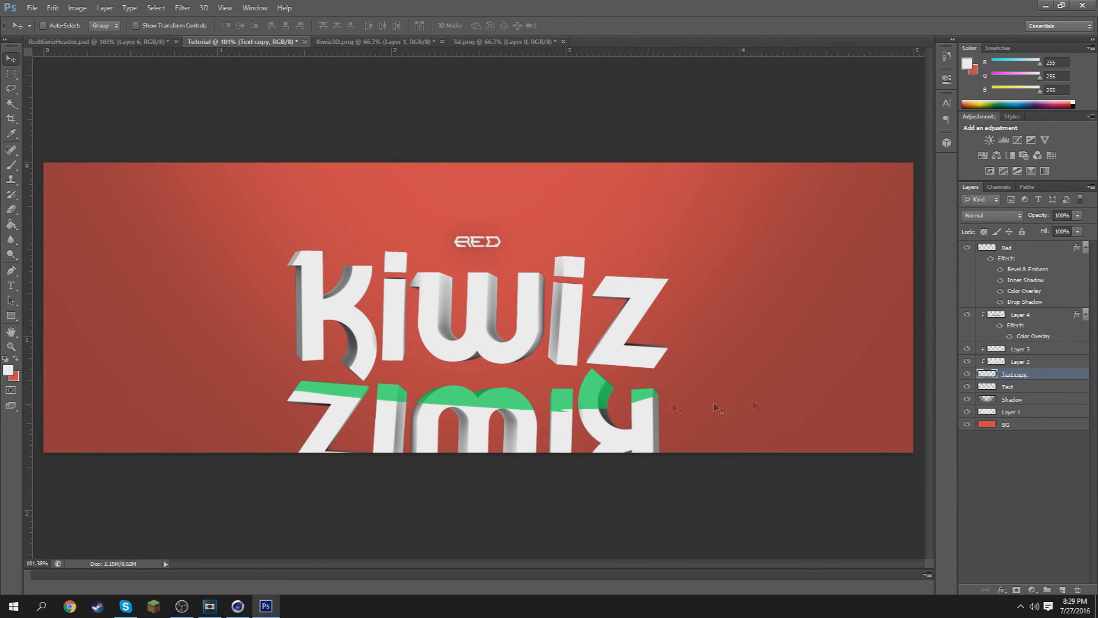
Undo the flip of the Text copy beneath the lettering and delete that copy
left_click(1030, 388)
key("ctrl+z")
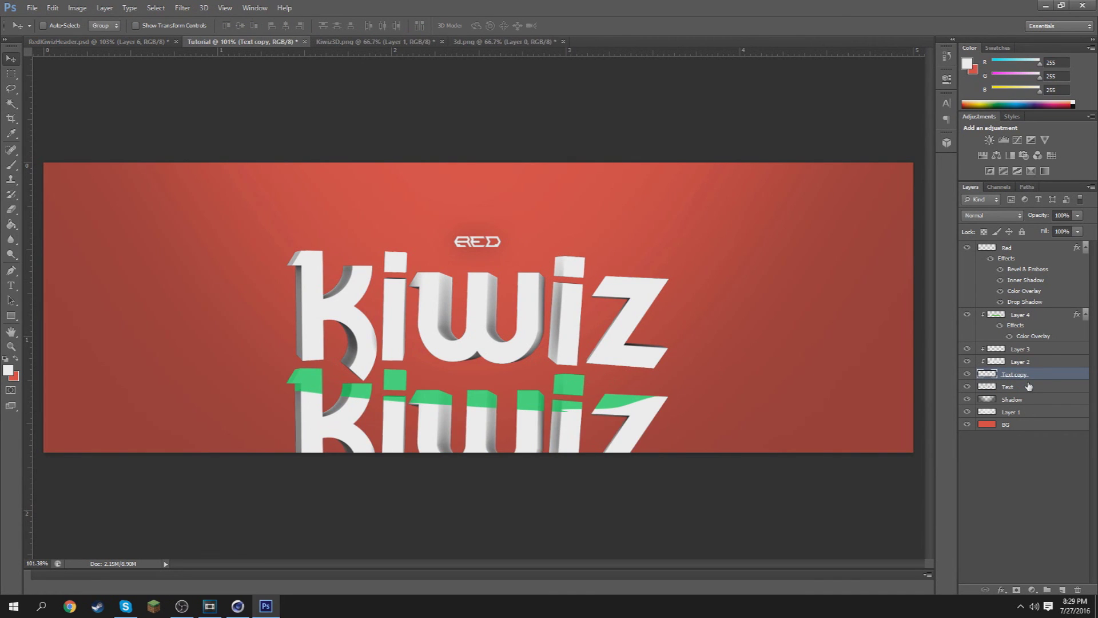
key("Delete")
Duplicate the Text layer to just above the BG layer and place the copy directly beneath the original lettering
left_click_drag(1029, 375, 1030, 417)
left_click_drag(1036, 392, 1060, 405, "alt")
left_click_drag(506, 349, 506, 468)
Flip the new Text copy both horizontally and vertically with Free Transform, scaling its width and height to -100%
key("ctrl+t")
left_click_drag(781, 482, 135, 396, "shift")
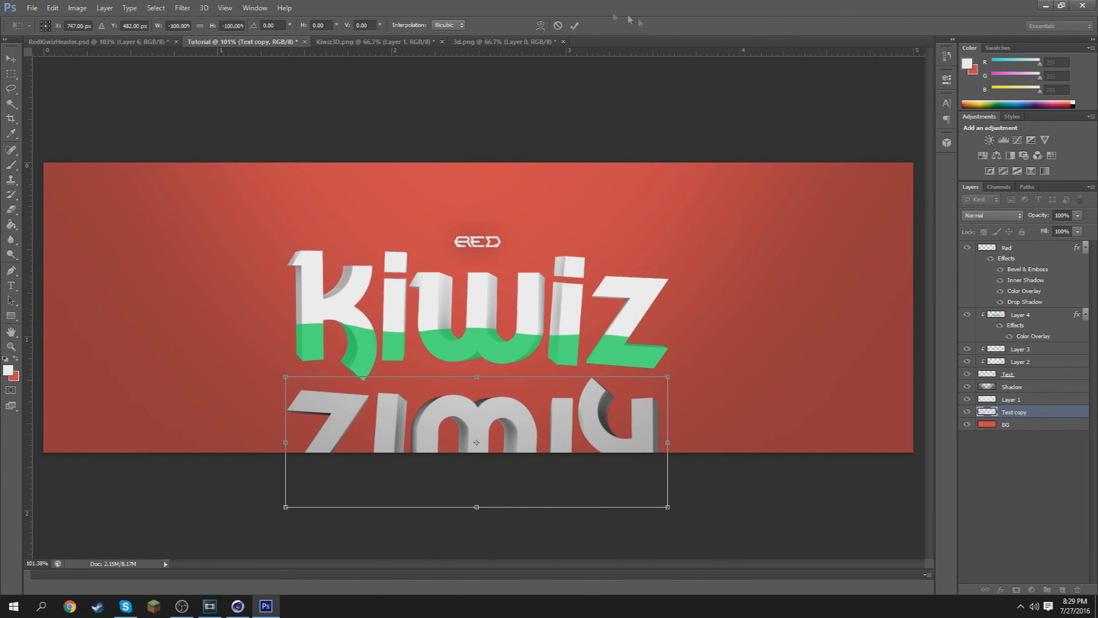
left_click(574, 25)
Reorder the layers so Text copy sits directly below Text and Shadow lies below Layer 1, and check the copy's visibility
left_click_drag(1038, 412, 1029, 383)
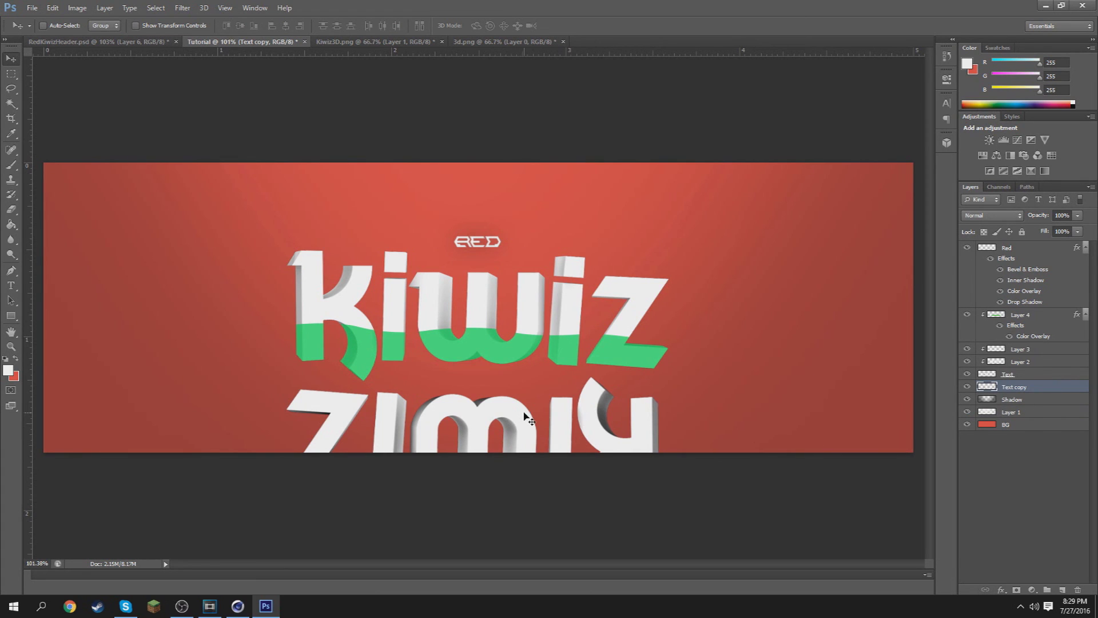
left_click_drag(999, 404, 998, 415)
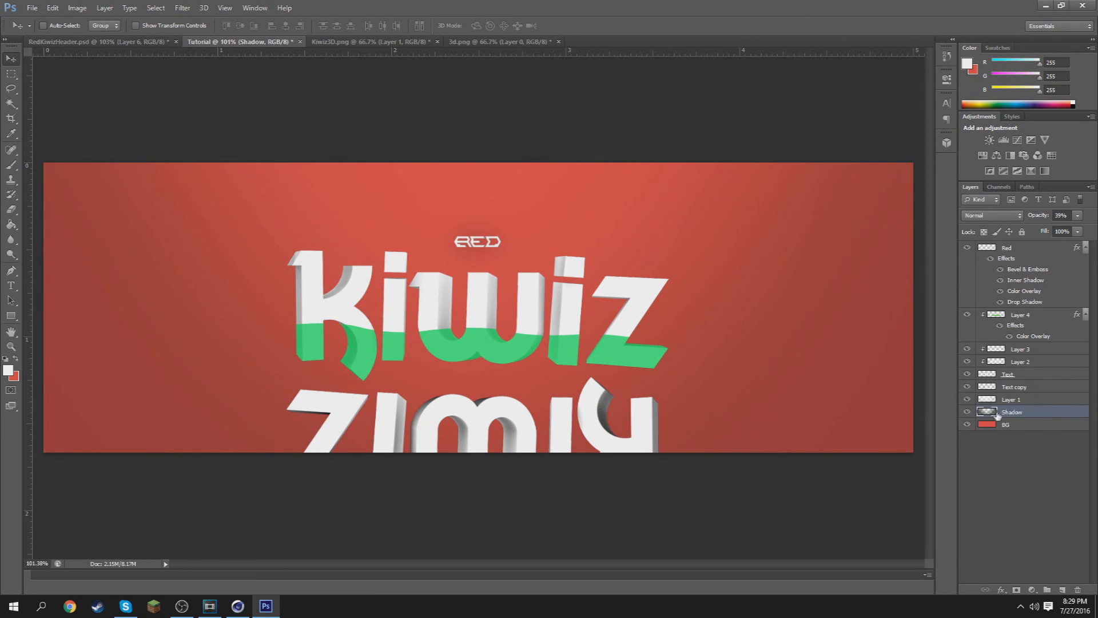
left_click(1030, 388)
left_click(967, 386)
left_click(967, 387)
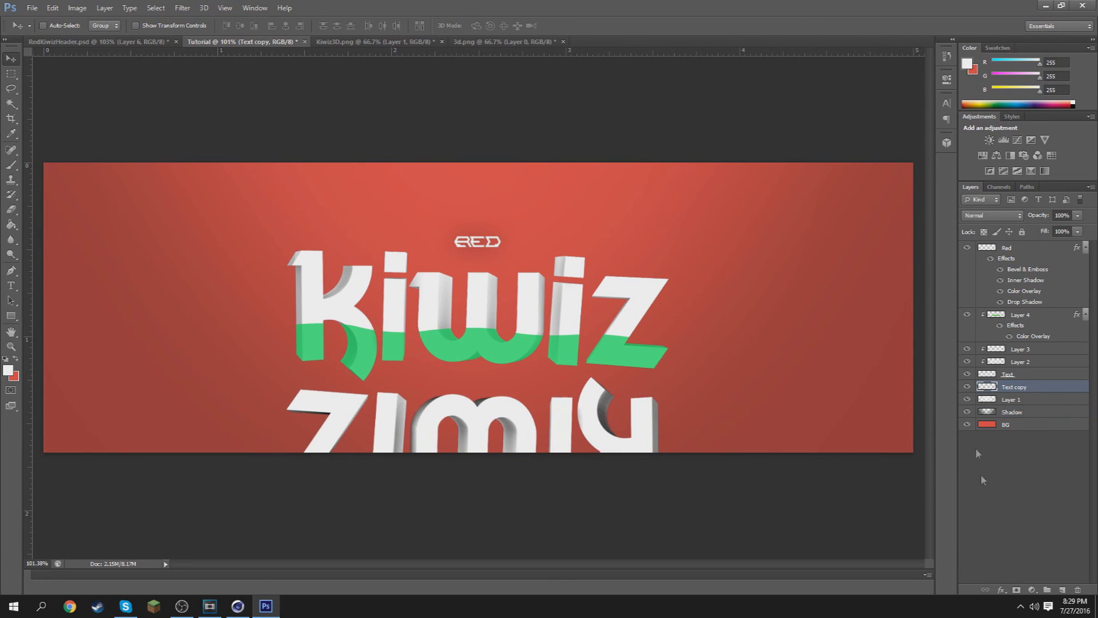
Apply a black Color Overlay in Normal mode to the Text copy and set the layer's opacity to 20%
left_click(1000, 588)
left_click(1009, 528)
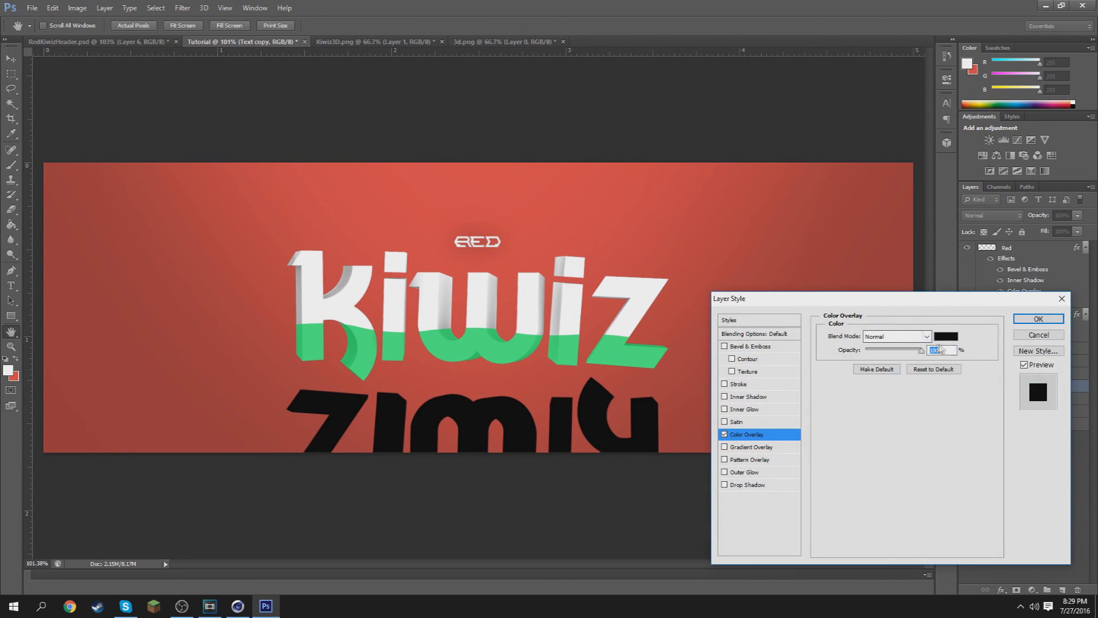
left_click(1038, 319)
left_click(1077, 215)
left_click_drag(1078, 227, 1032, 230)
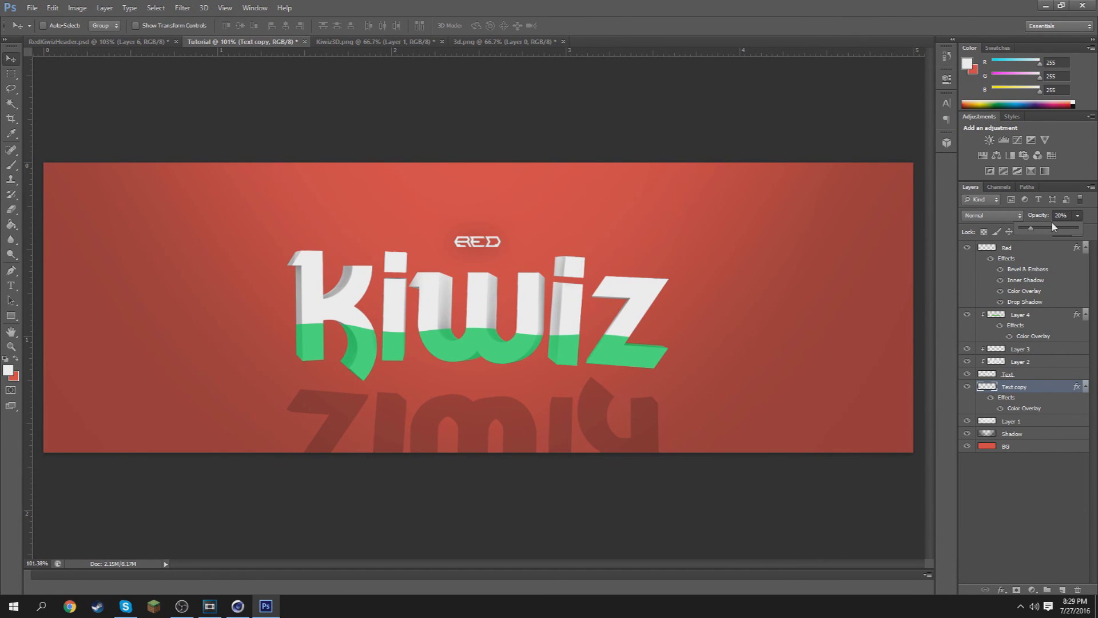
Compare with the shadow in RedKiwizHeader.psd and try to rotate the Text copy in the Tutorial document
left_click(122, 43)
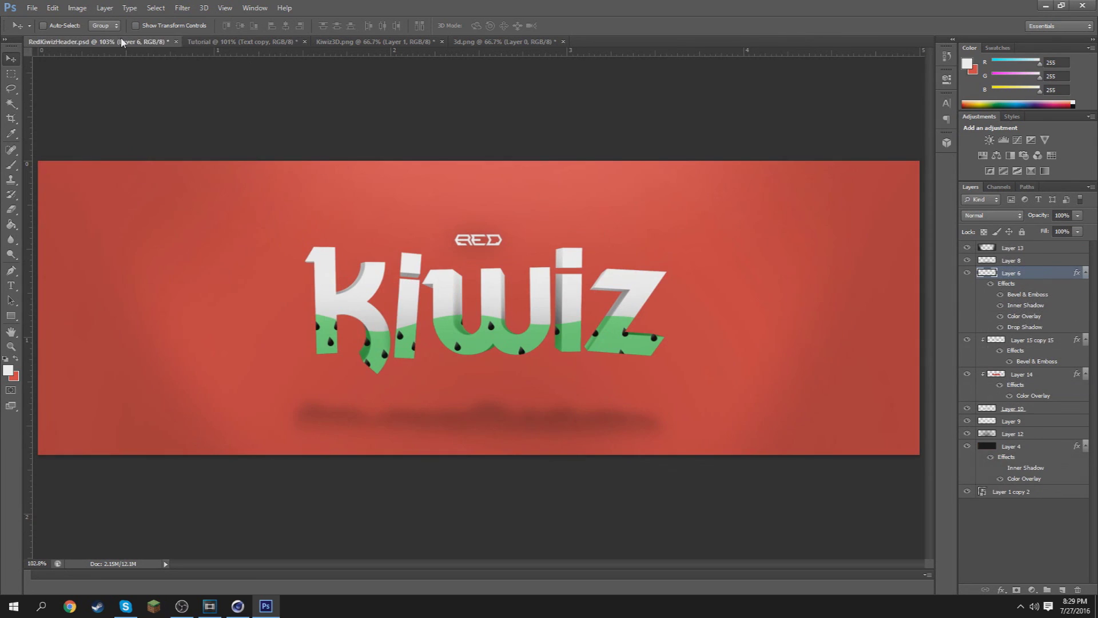
left_click(232, 42)
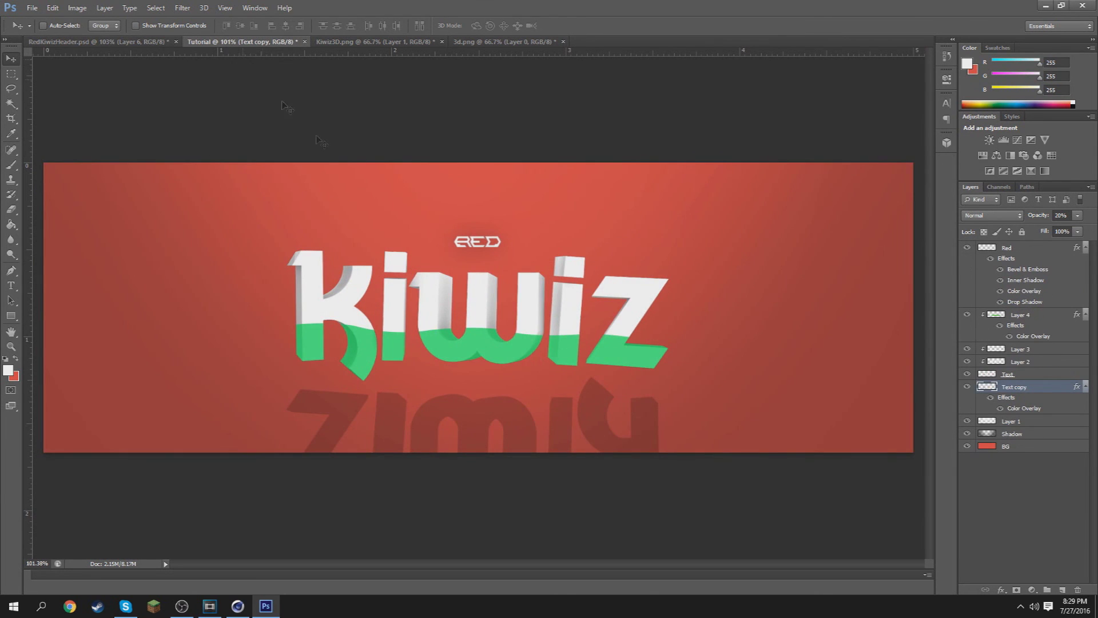
key("ctrl+t")
left_click_drag(712, 438, 208, 423)
left_click_drag(228, 466, 767, 407)
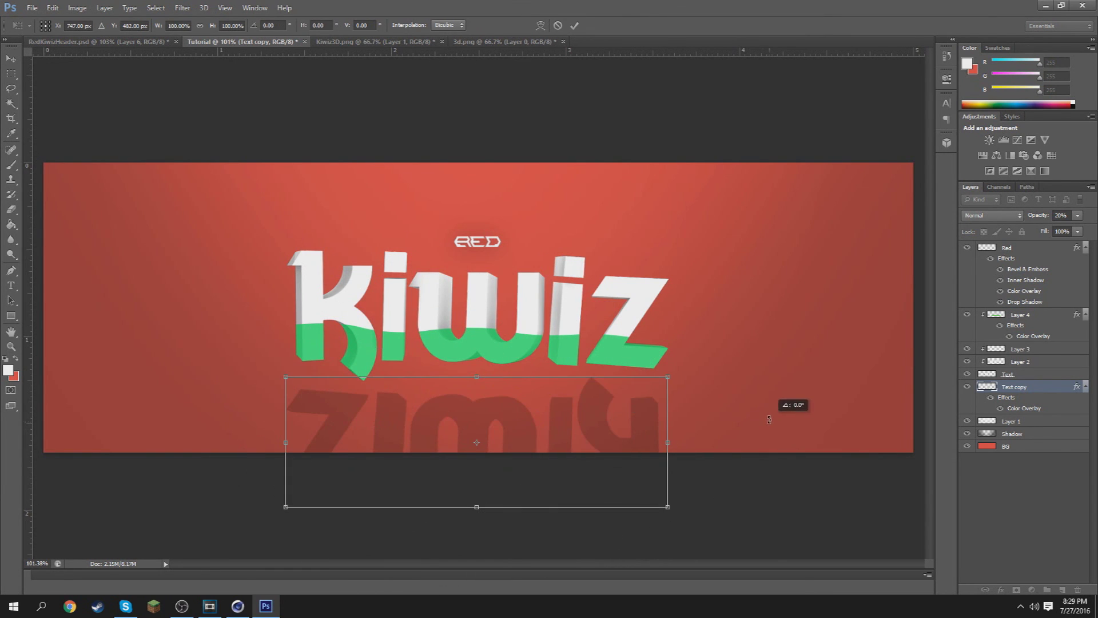
left_click(571, 27)
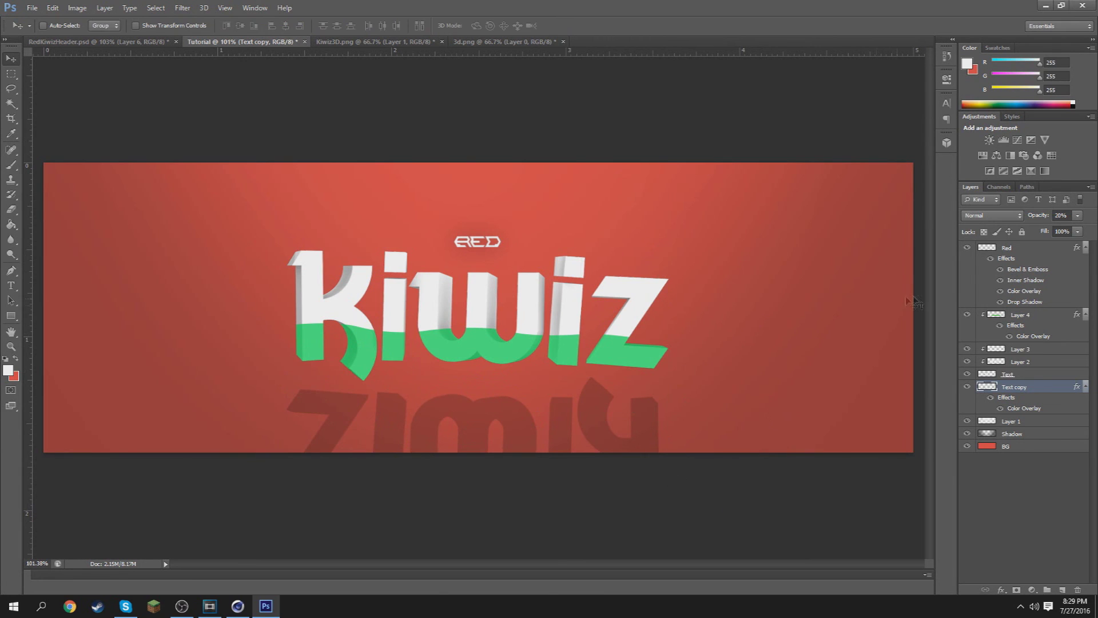
Erase the lower part of the flipped Text copy with a 266 px eraser and set its opacity to 13%
key("e")
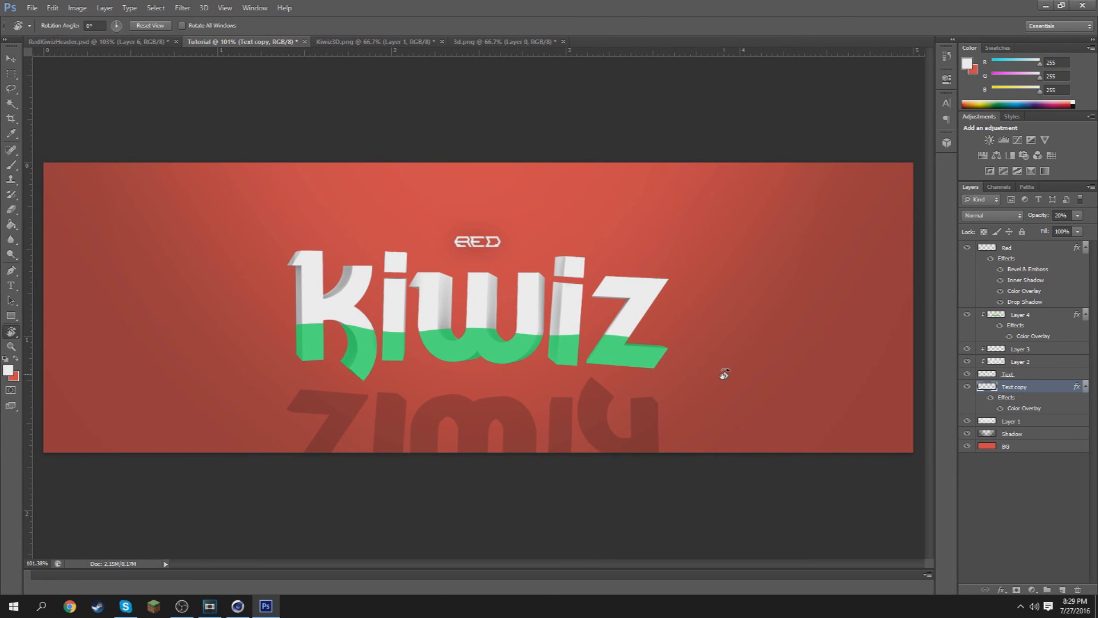
right_click_drag(685, 376, 760, 351, "alt")
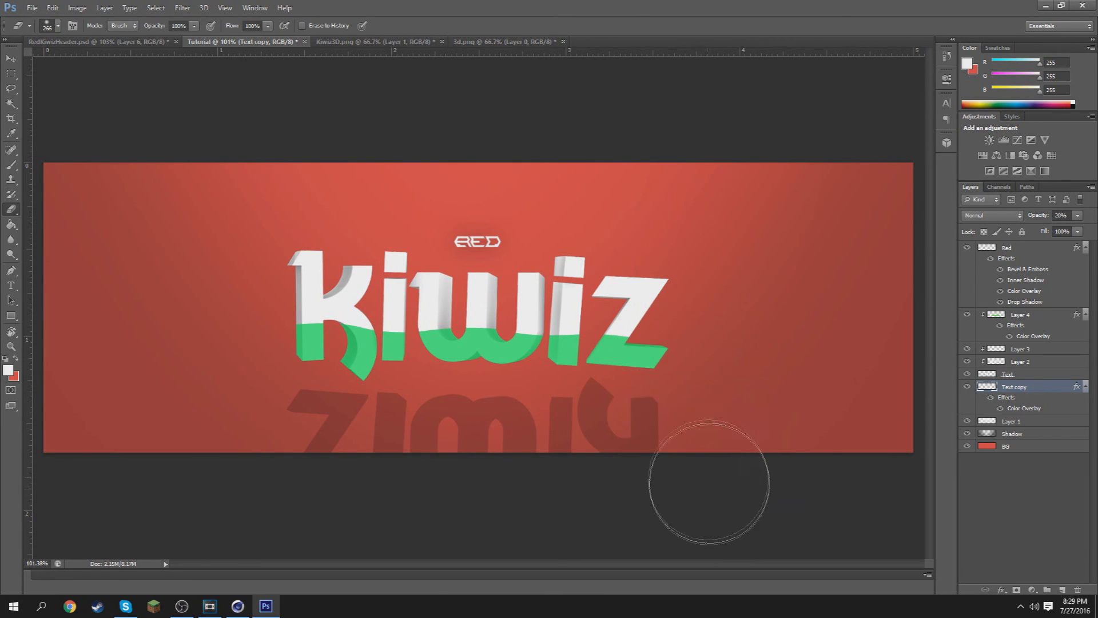
mouse_move(451, 518)
left_mouse_down()
mouse_move(164, 490)
mouse_move(711, 503)
mouse_move(367, 471)
mouse_move(675, 480)
left_mouse_up()
left_click(1076, 216)
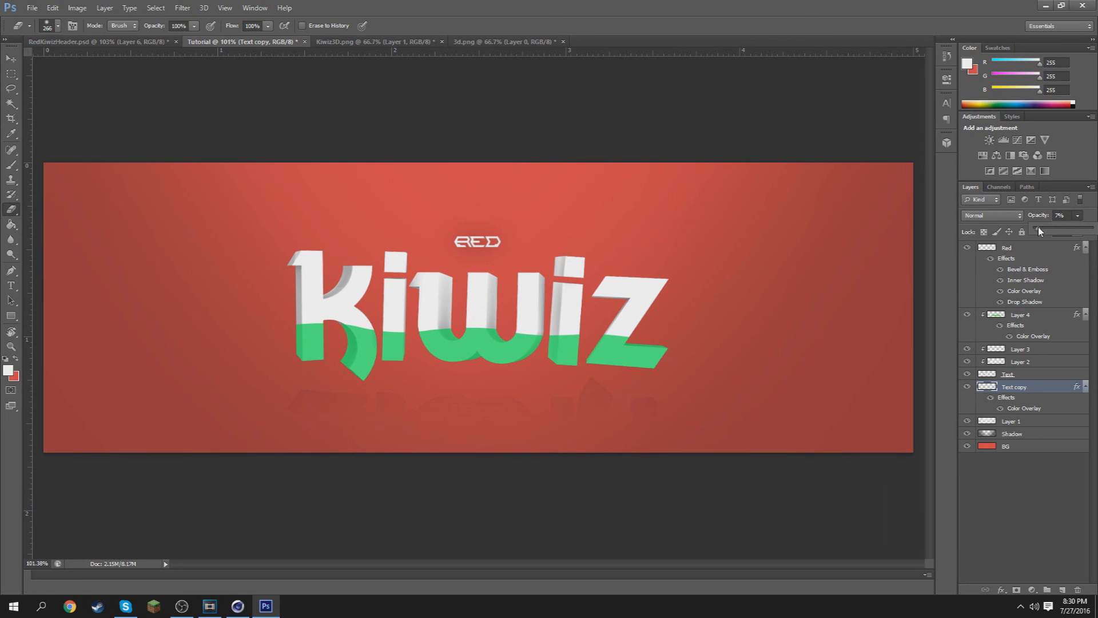
key("v")
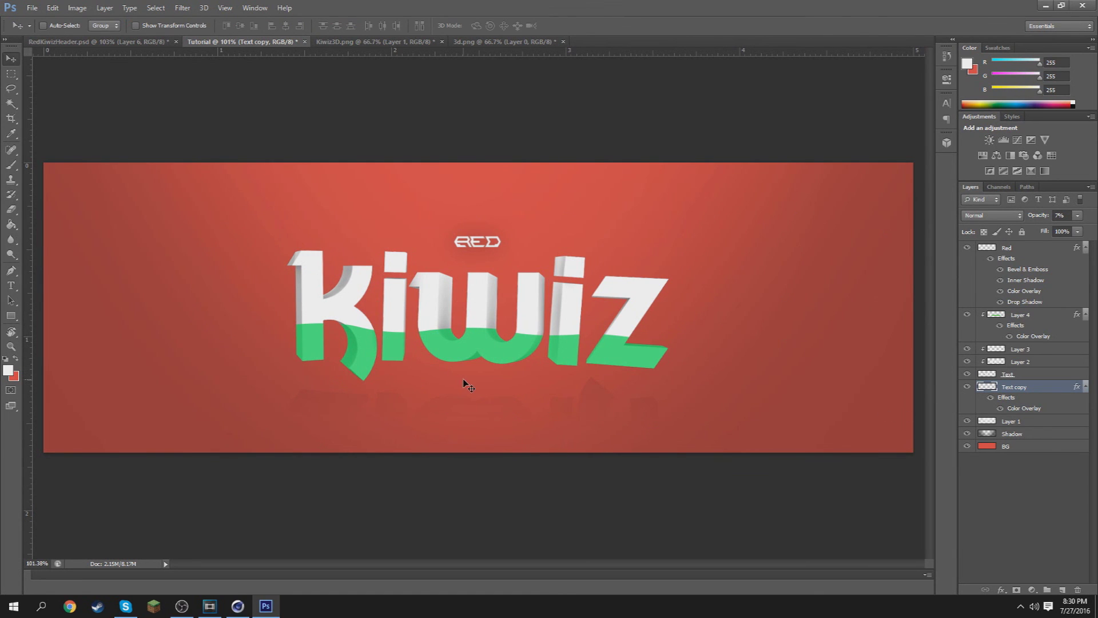
key("e")
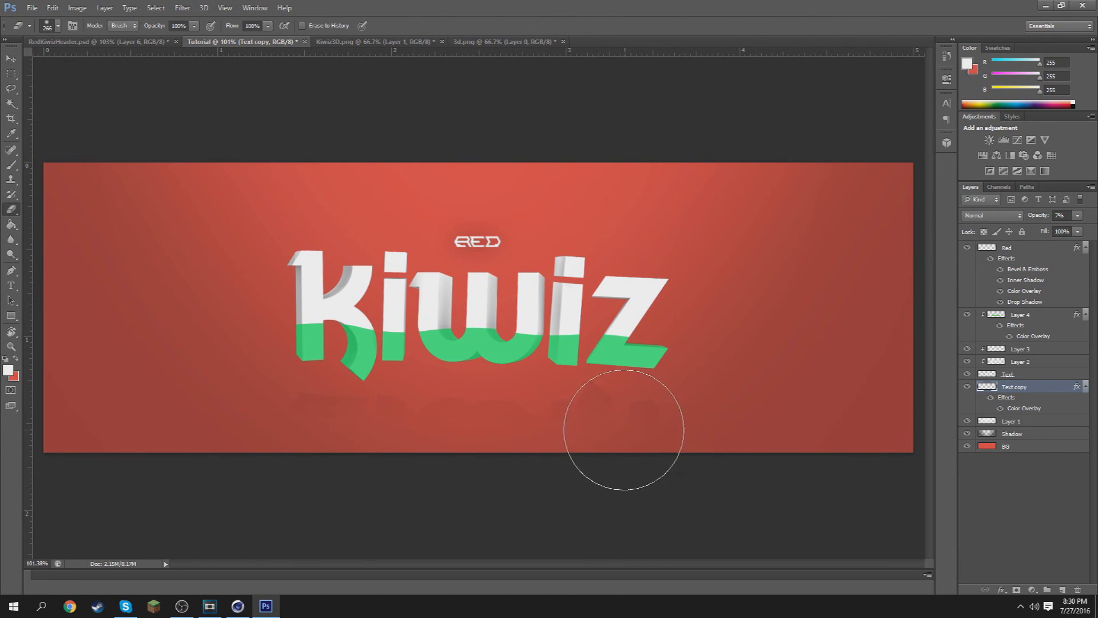
left_click(1078, 217)
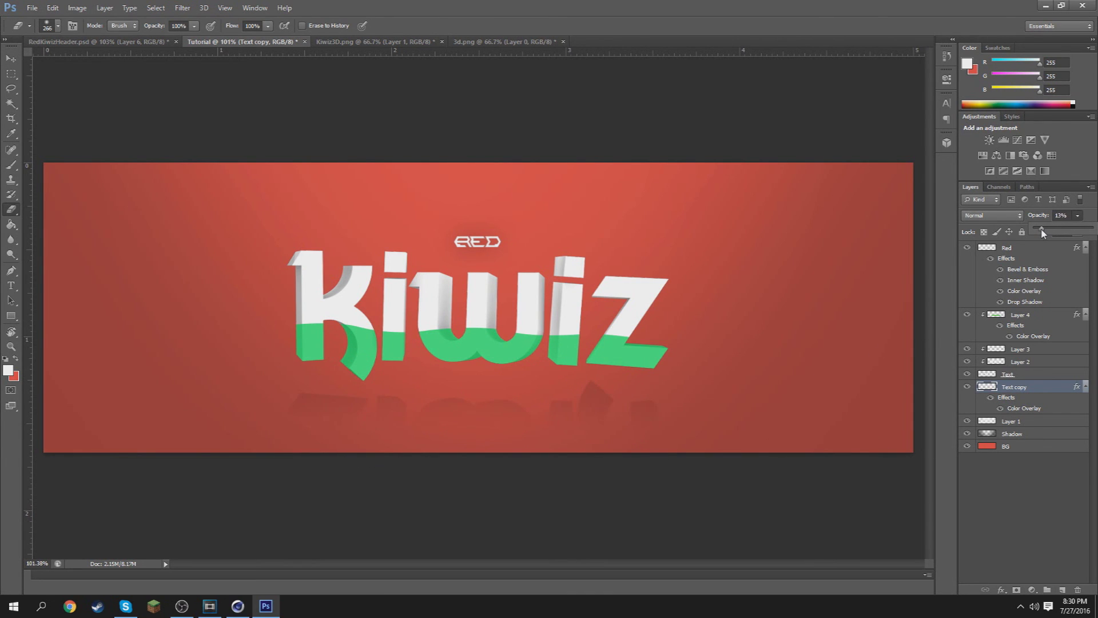
Hide the Text copy and brush a black (#000000) horizontal shadow strip beneath the lettering on a new layer above it
left_click(1062, 590)
key("b")
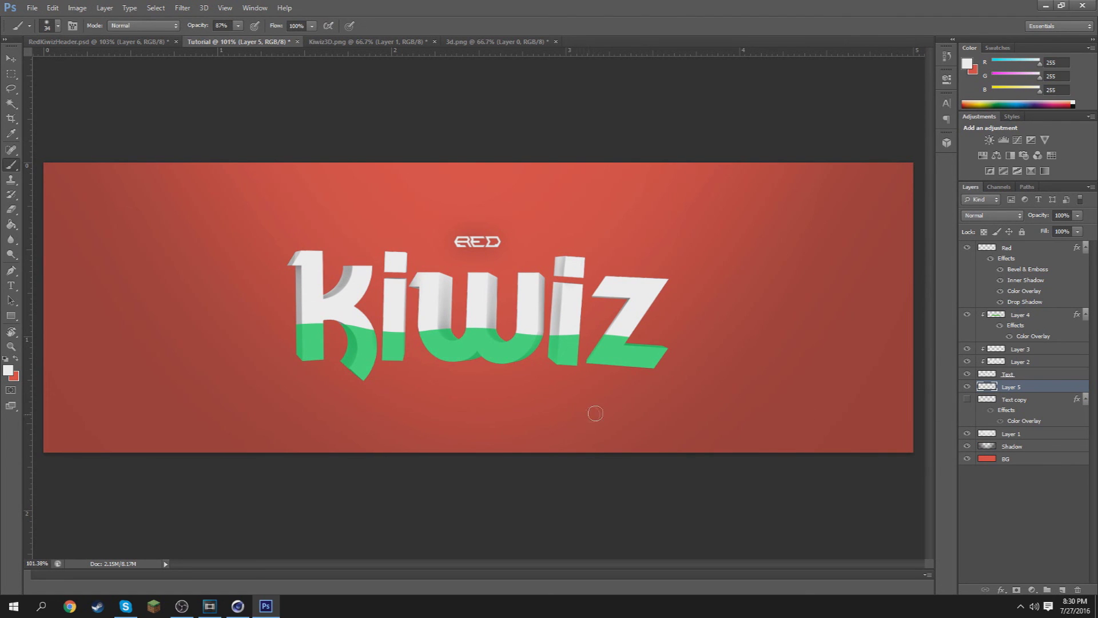
left_click(9, 370)
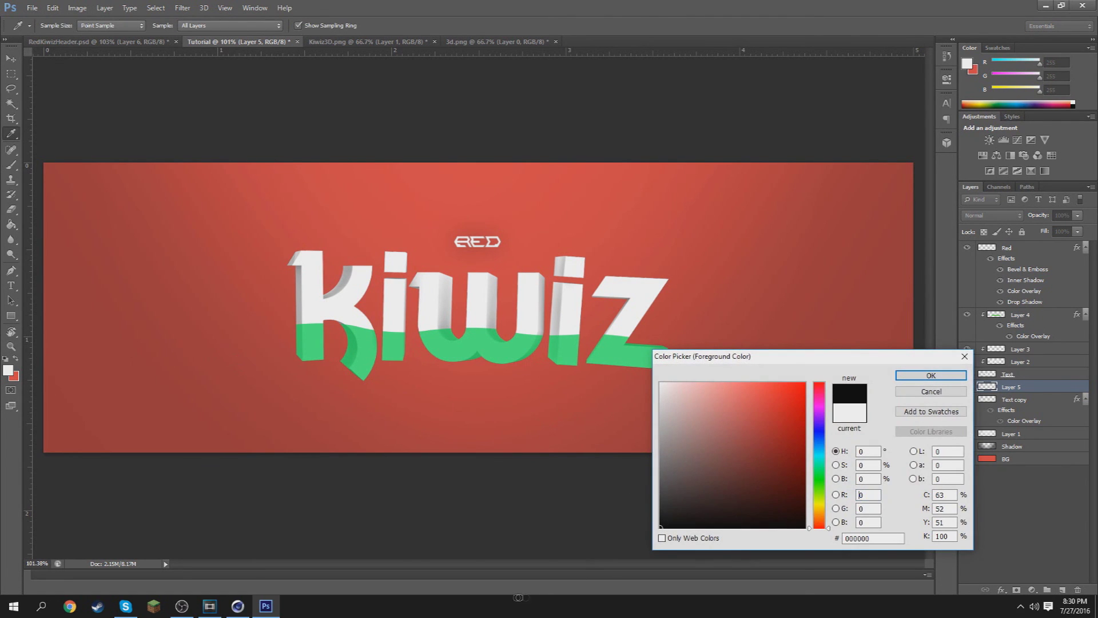
left_click(960, 375)
mouse_move(649, 421)
left_mouse_down()
mouse_move(309, 418)
mouse_move(652, 415)
mouse_move(387, 406)
mouse_move(305, 418)
left_mouse_up()
Set the painted shadow layer's opacity to 7% and resize the eraser brush for it
left_click(1077, 215)
left_click_drag(1078, 227, 1020, 230)
key("e")
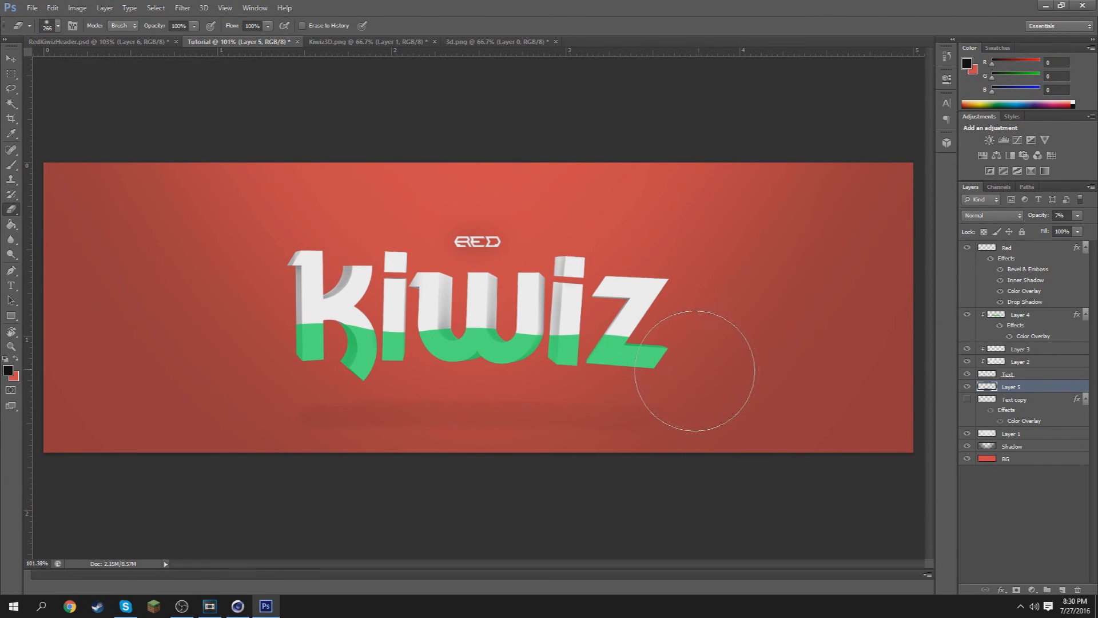
right_click_drag(554, 341, 503, 355, "alt")
right_click_drag(559, 386, 557, 387, "alt")
Hide Layer 5 in favour of the Text copy shadow, and compare the header zoomed out with RedKiwizHeader.psd
key("z")
mouse_move(595, 421)
left_mouse_down()
mouse_move(520, 410)
mouse_move(882, 380)
left_mouse_up()
left_click(967, 387)
left_click_drag(515, 363, 476, 326)
left_click(172, 41)
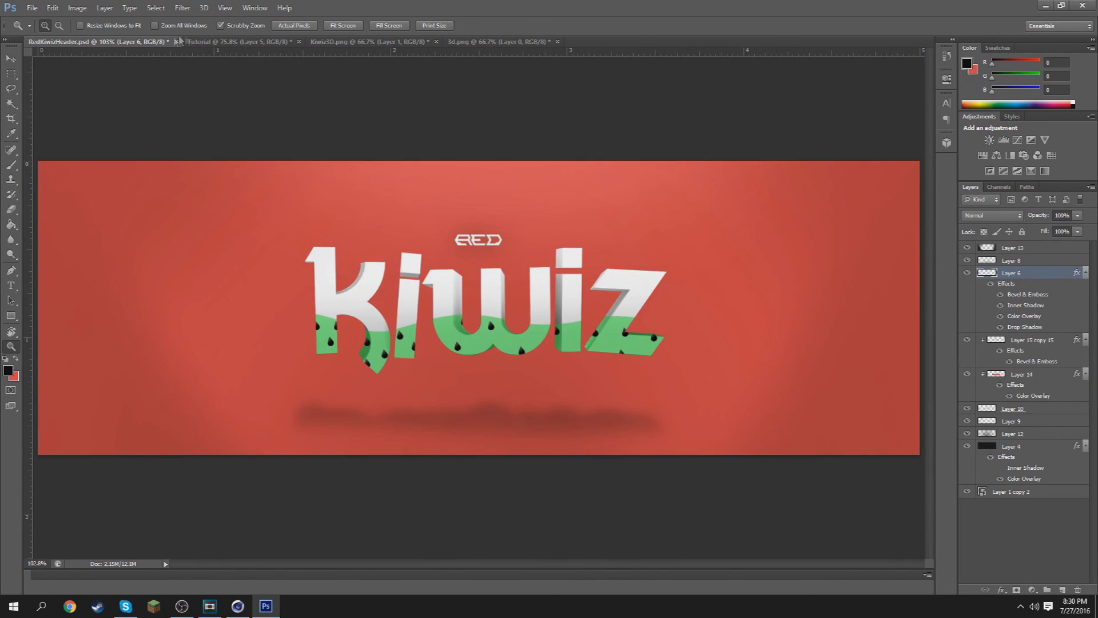
left_click(239, 41)
left_click_drag(426, 289, 401, 286)
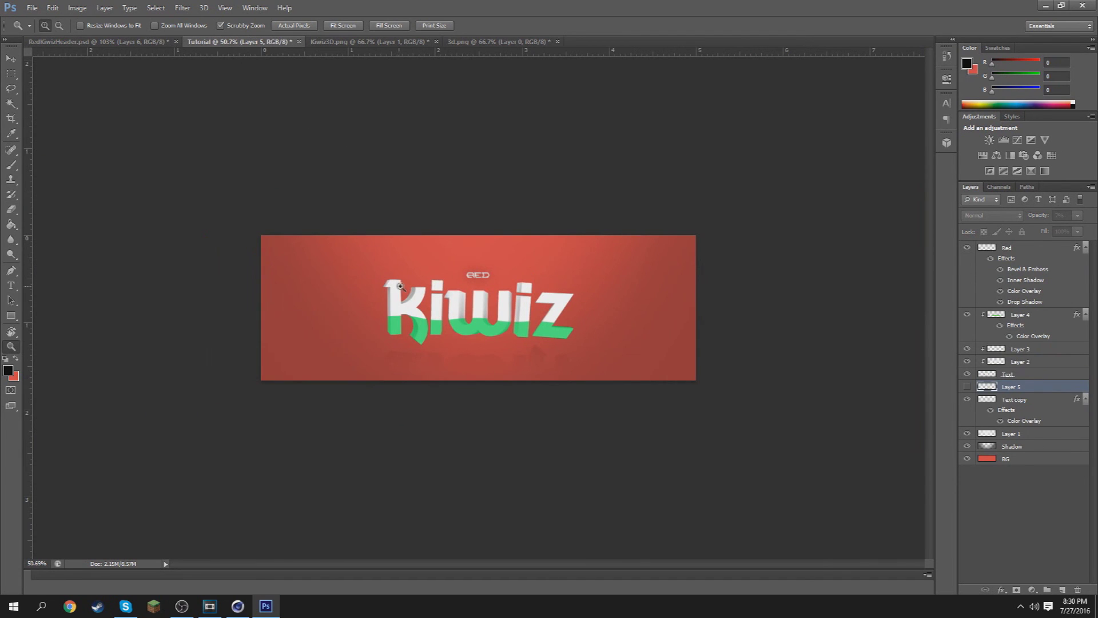